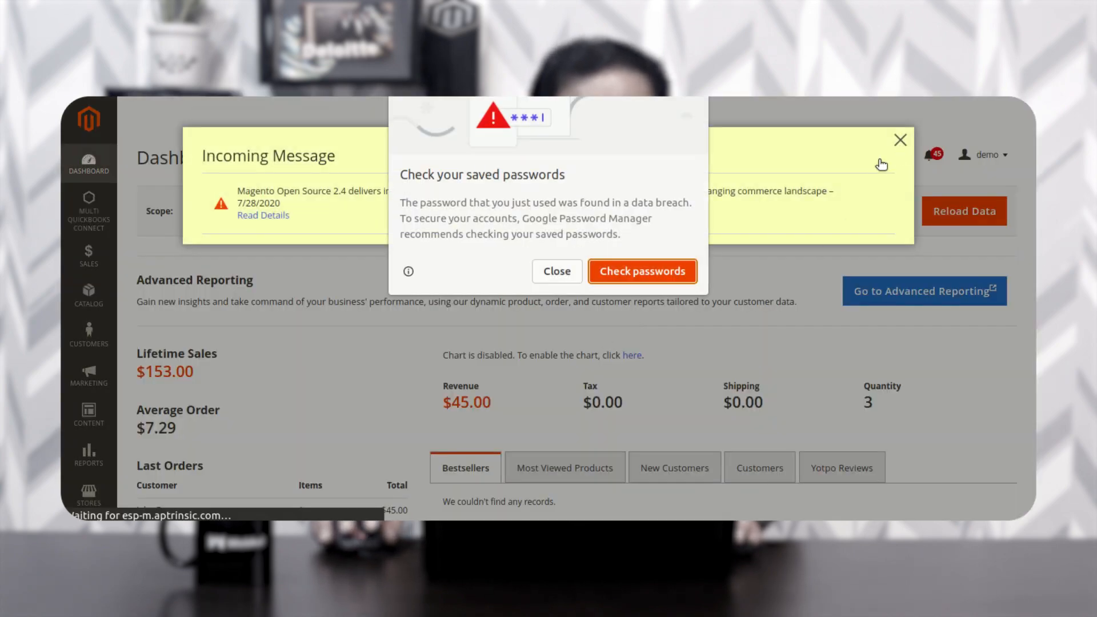
- Dismiss the saved-password warning and Incoming Message popup, then browse the connector and store sidebar menus
left_click(550, 275)
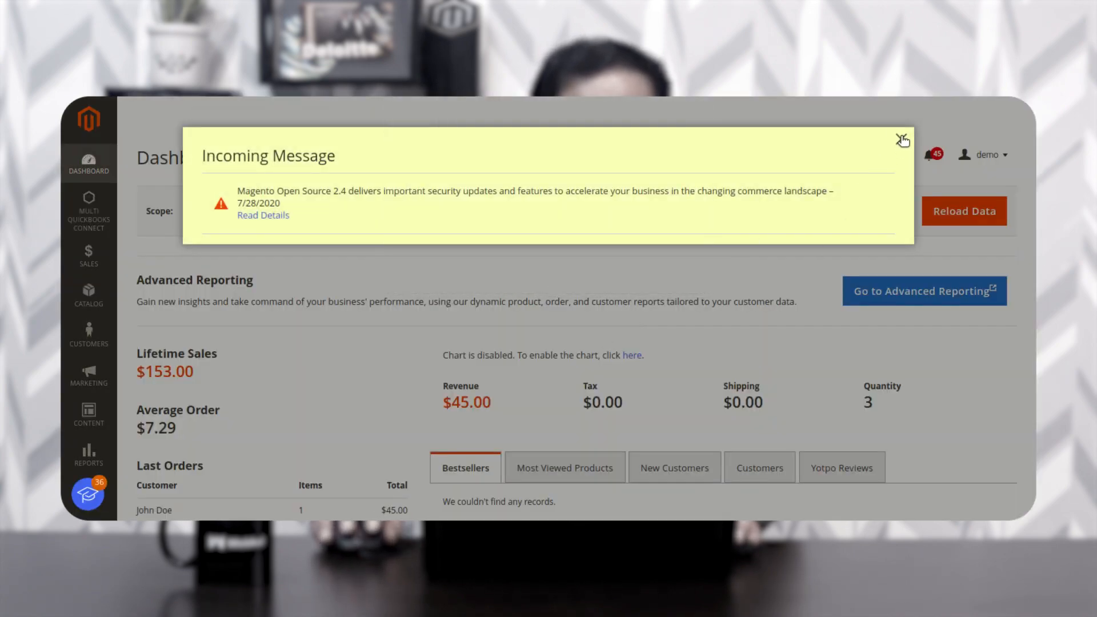
left_click(901, 141)
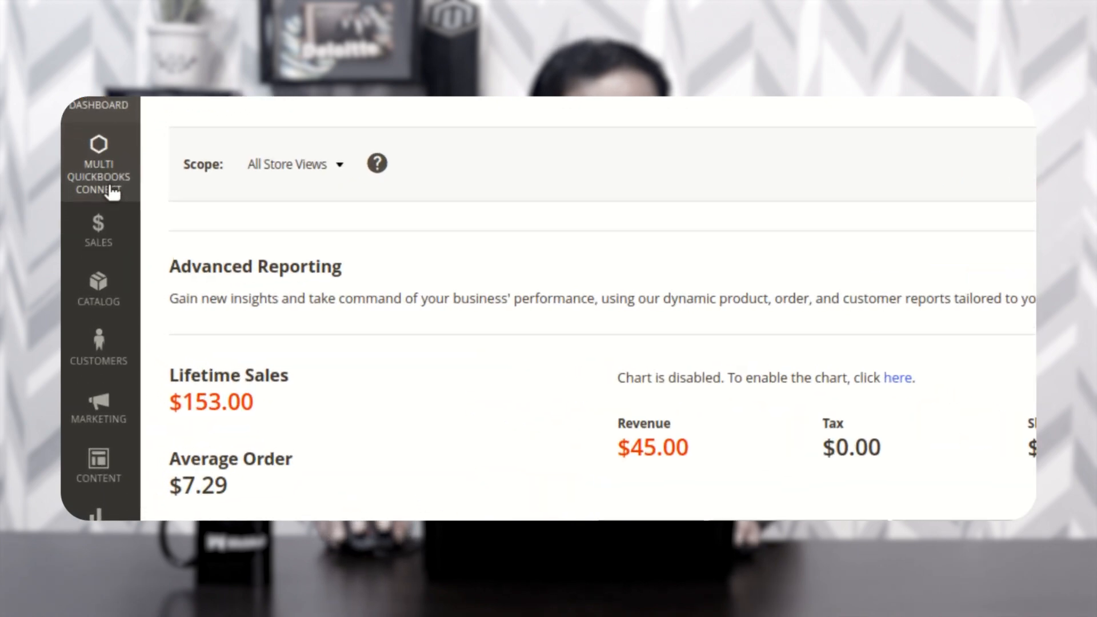
left_click(96, 148)
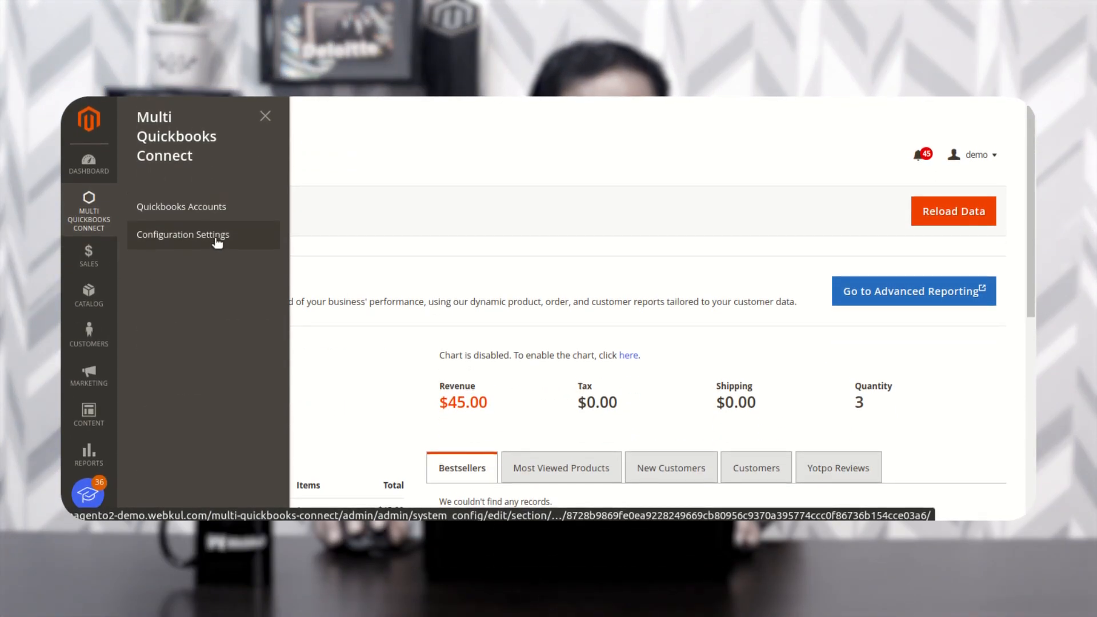
scroll(92, 451, "down", 3)
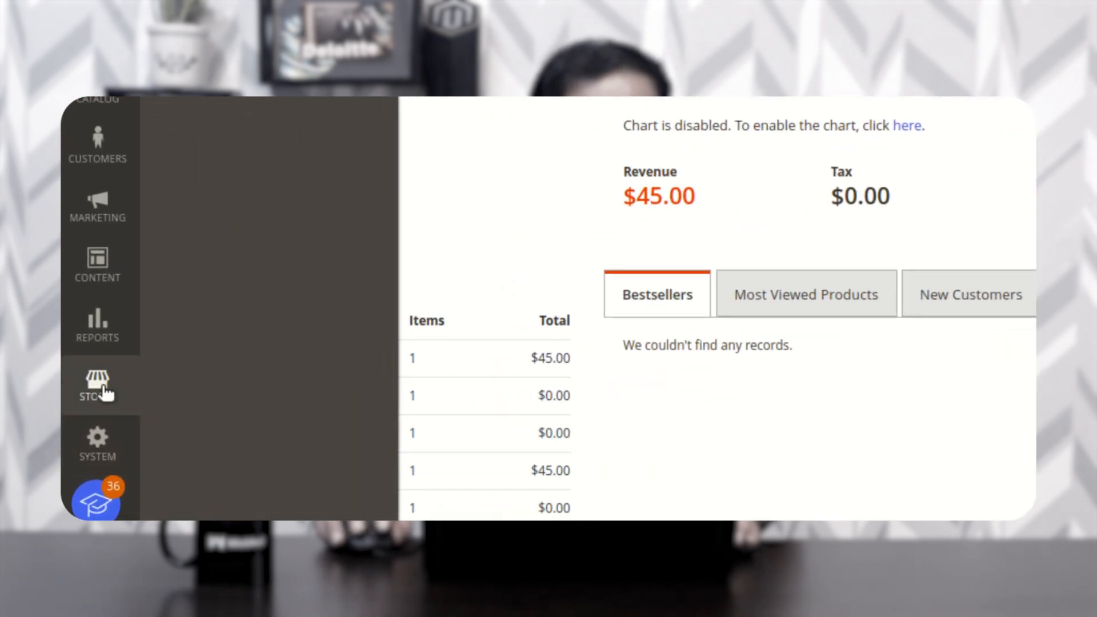
left_click(91, 416)
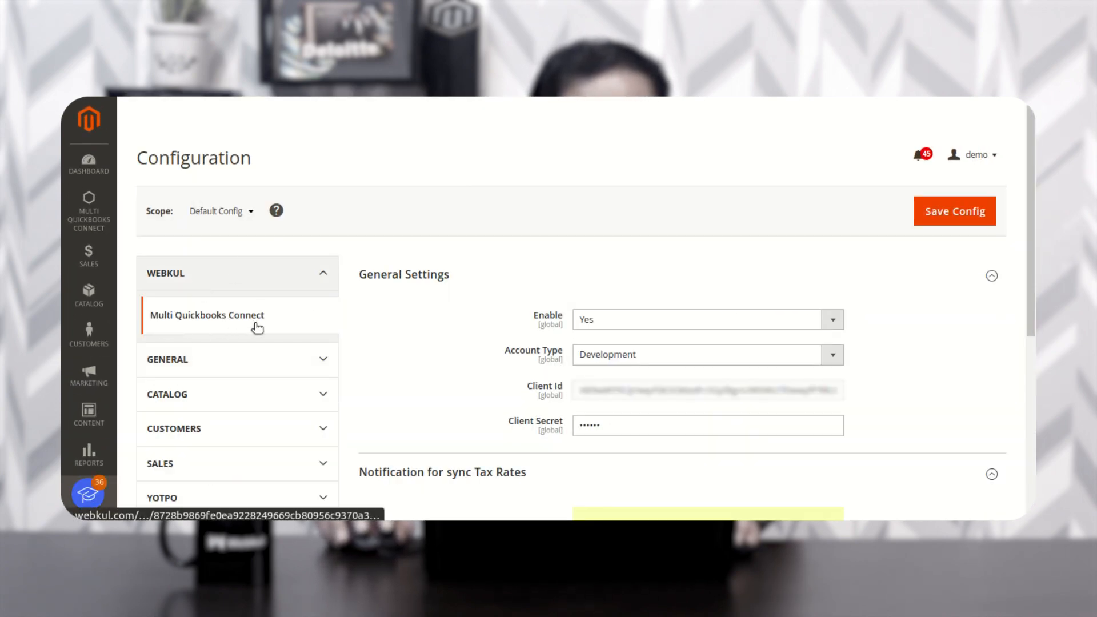
- Collapse the General Settings and tax-rate sections and reload the Multi QuickBooks Connect Configuration Settings page
left_click(409, 279)
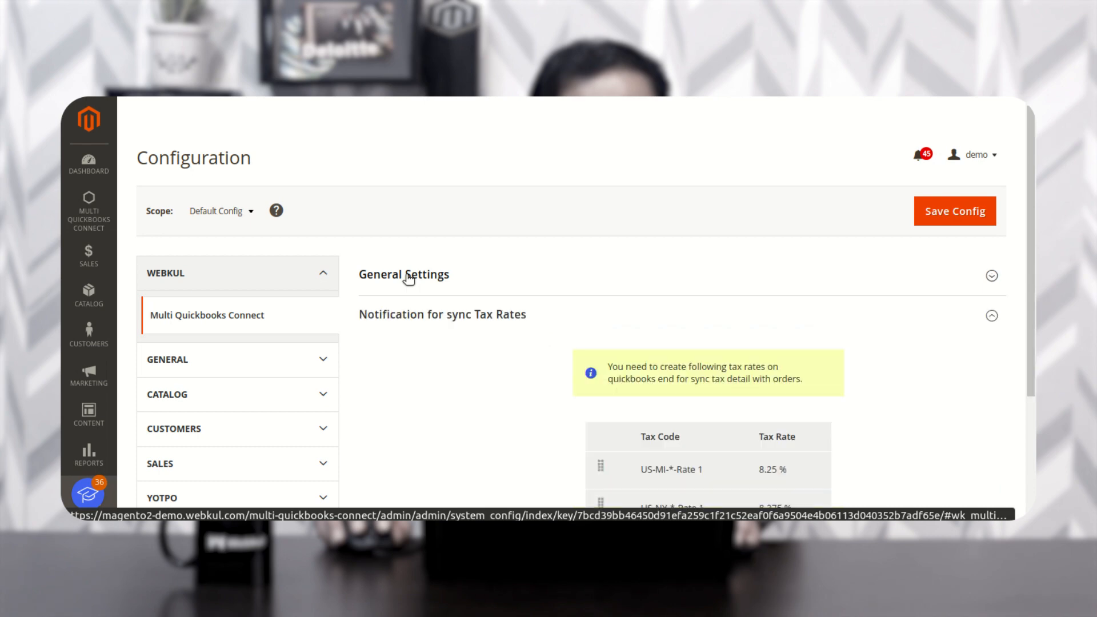
left_click(410, 317)
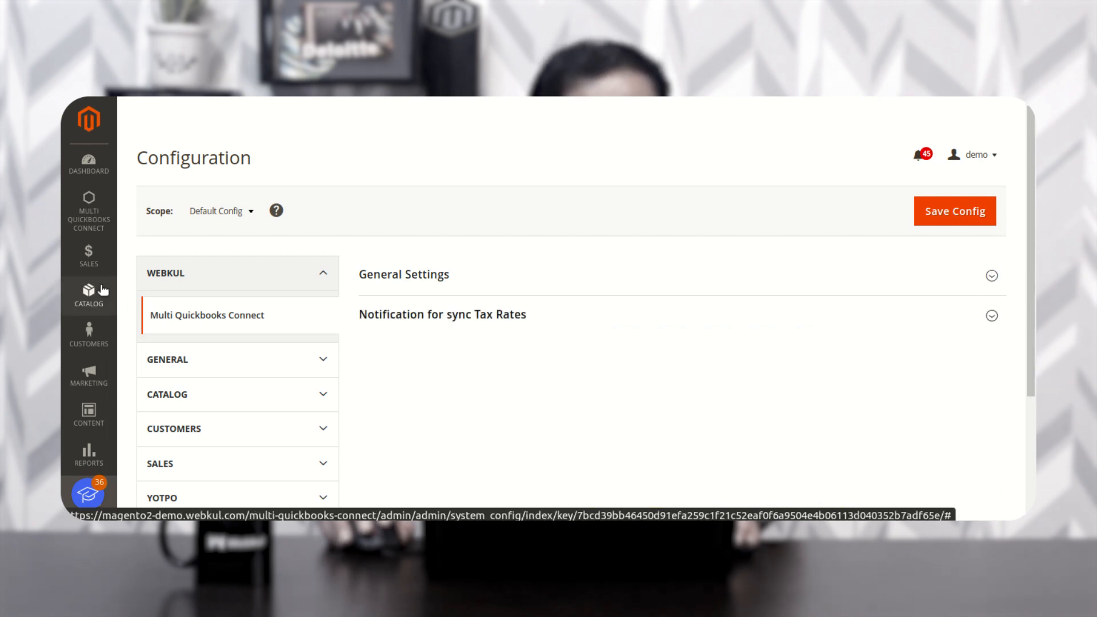
left_click(110, 228)
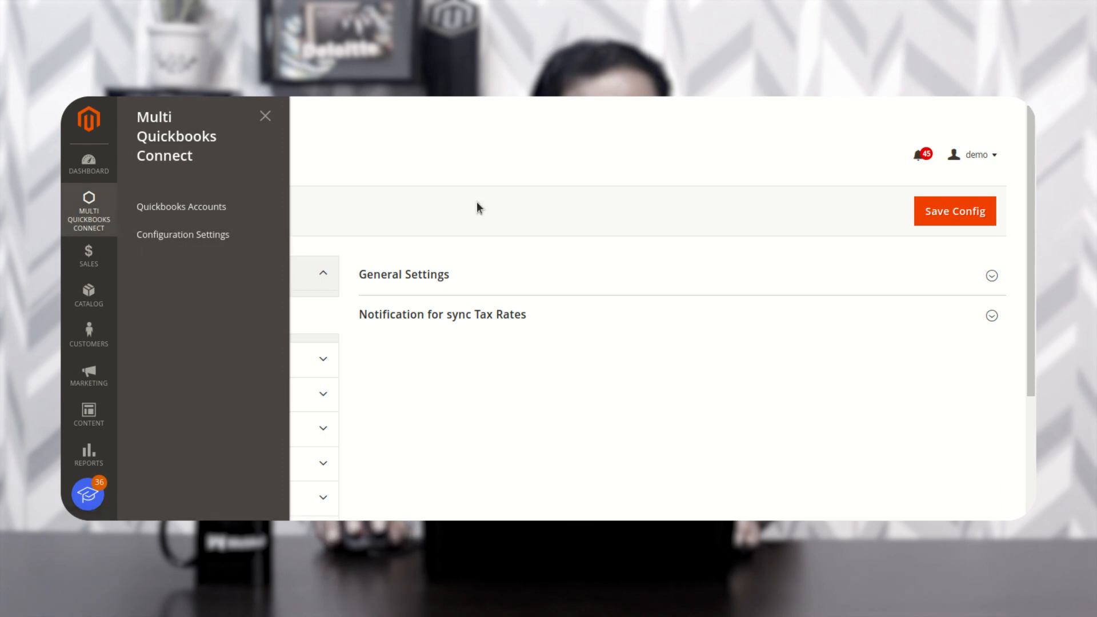
left_click(210, 243)
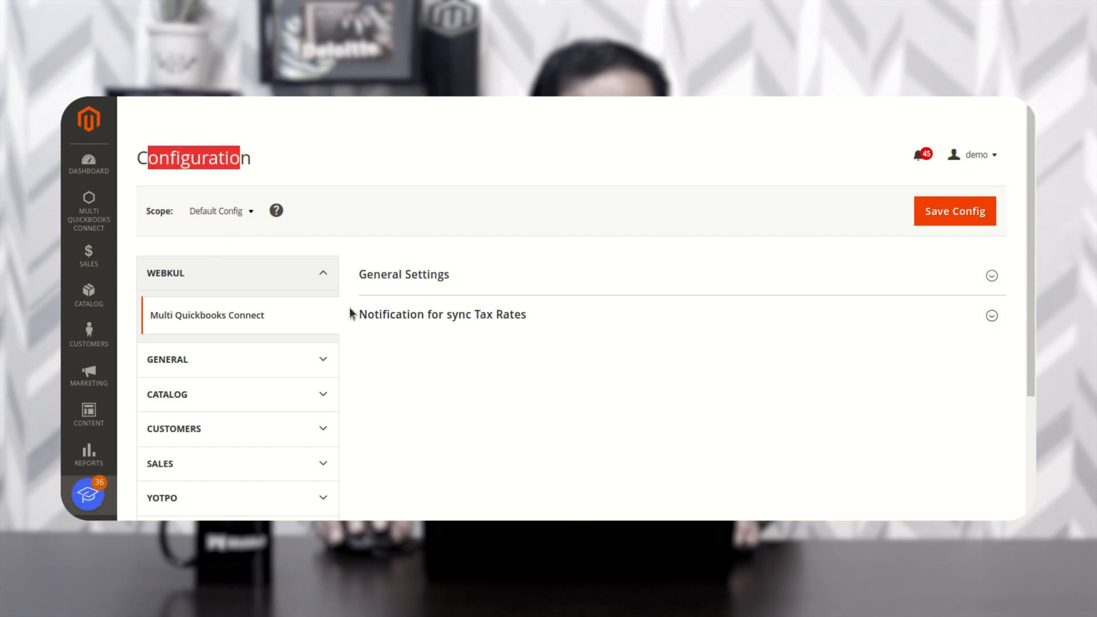
left_click(88, 213)
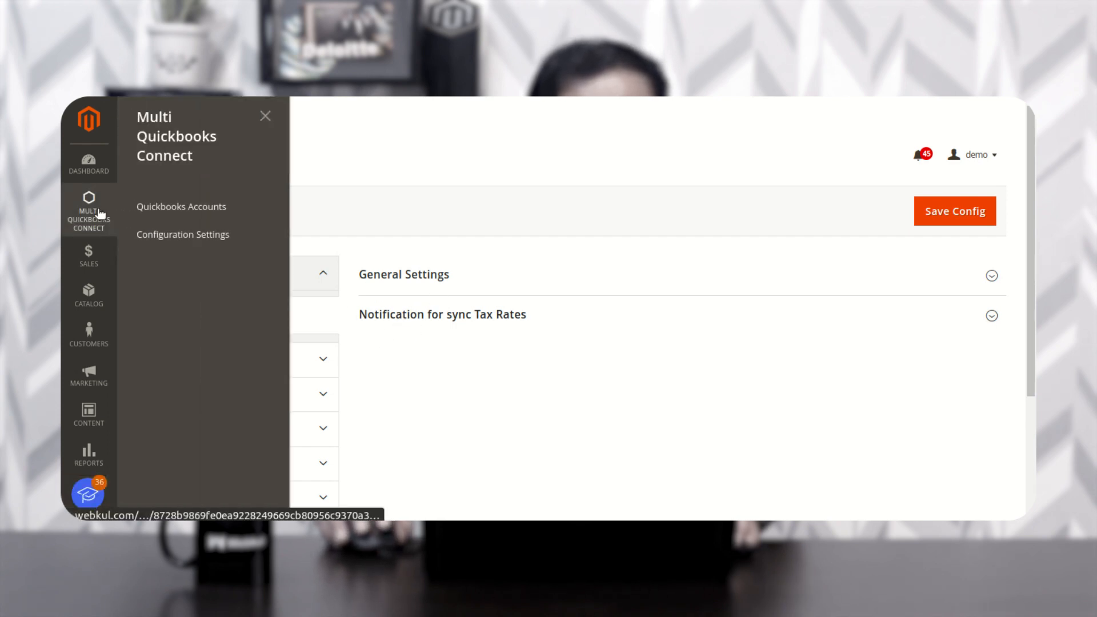
left_click(478, 165)
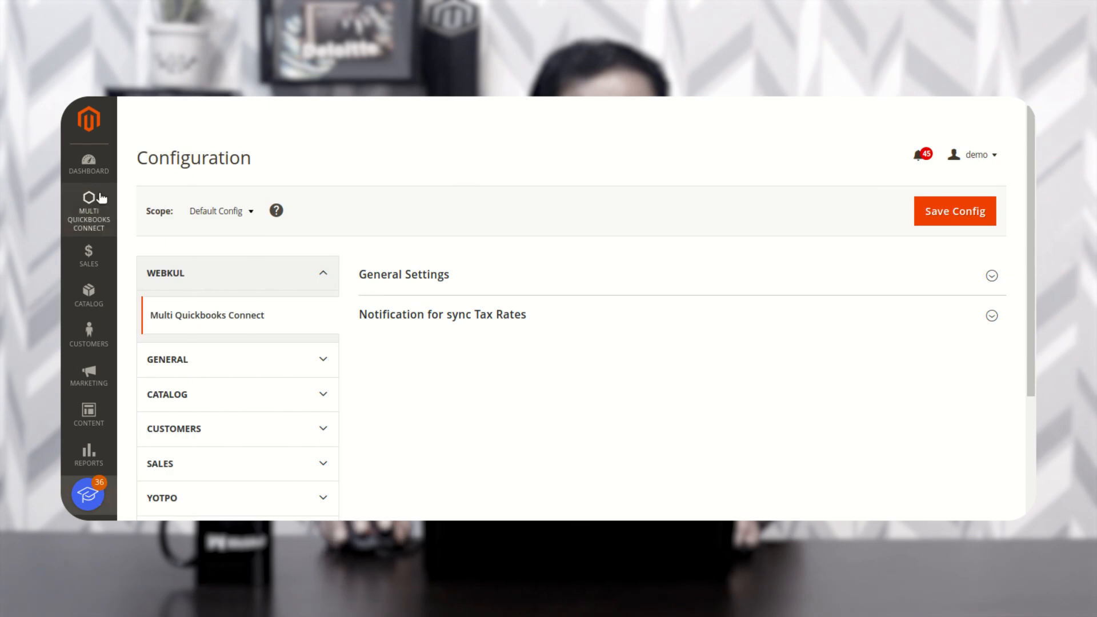
- Open the connector's Configuration Settings page and expand General Settings
left_click(98, 205)
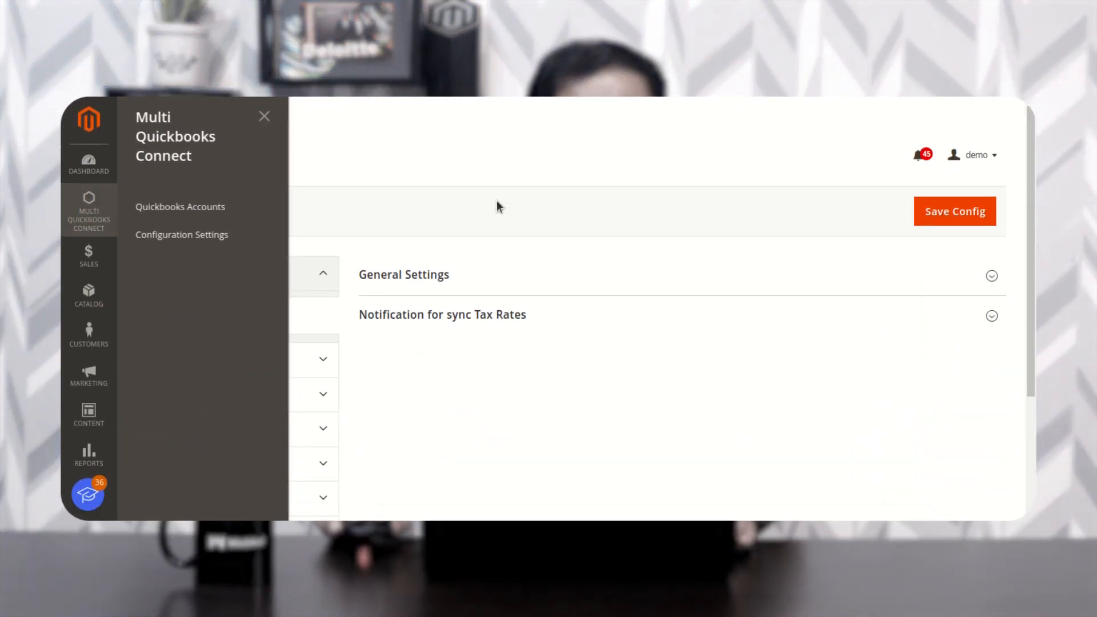
left_click(496, 205)
left_click(71, 223)
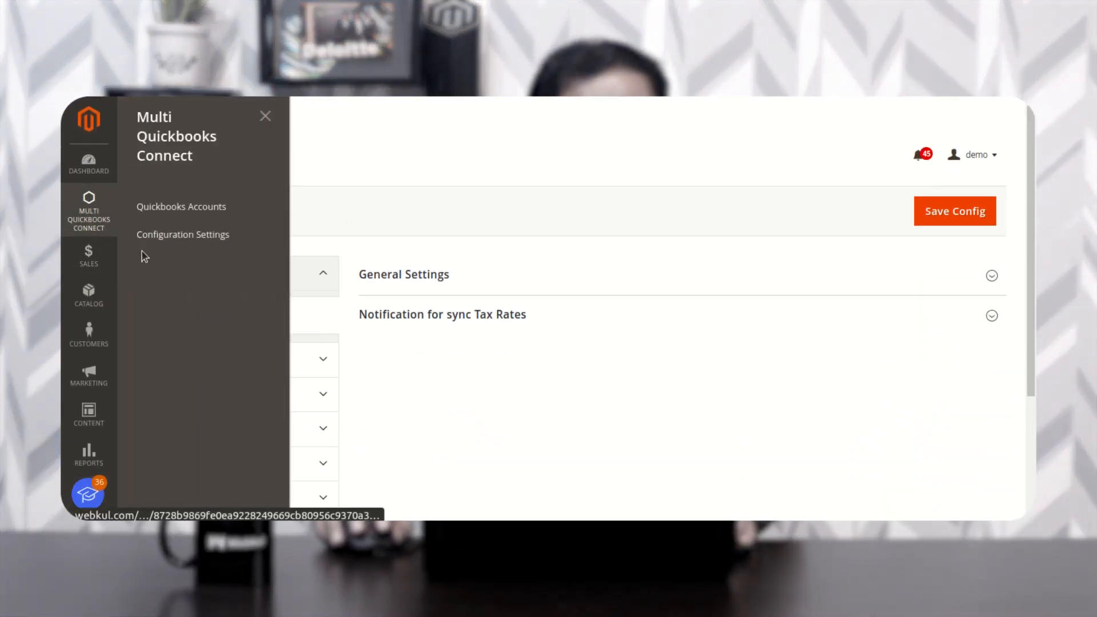
left_click(187, 241)
left_click(432, 277)
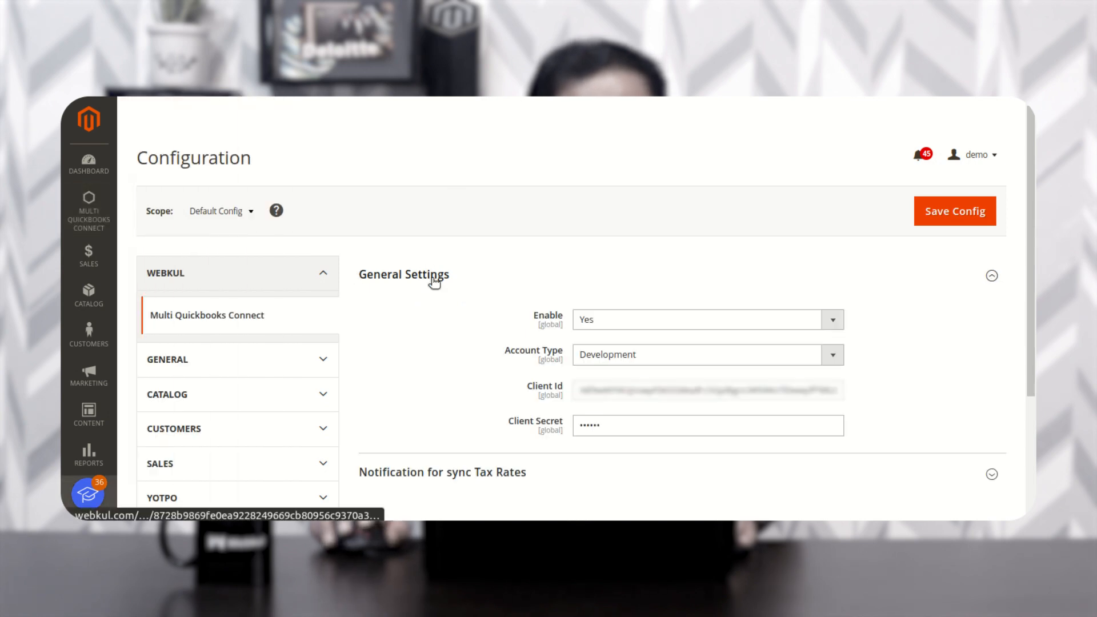
scroll(451, 285, "down", 2)
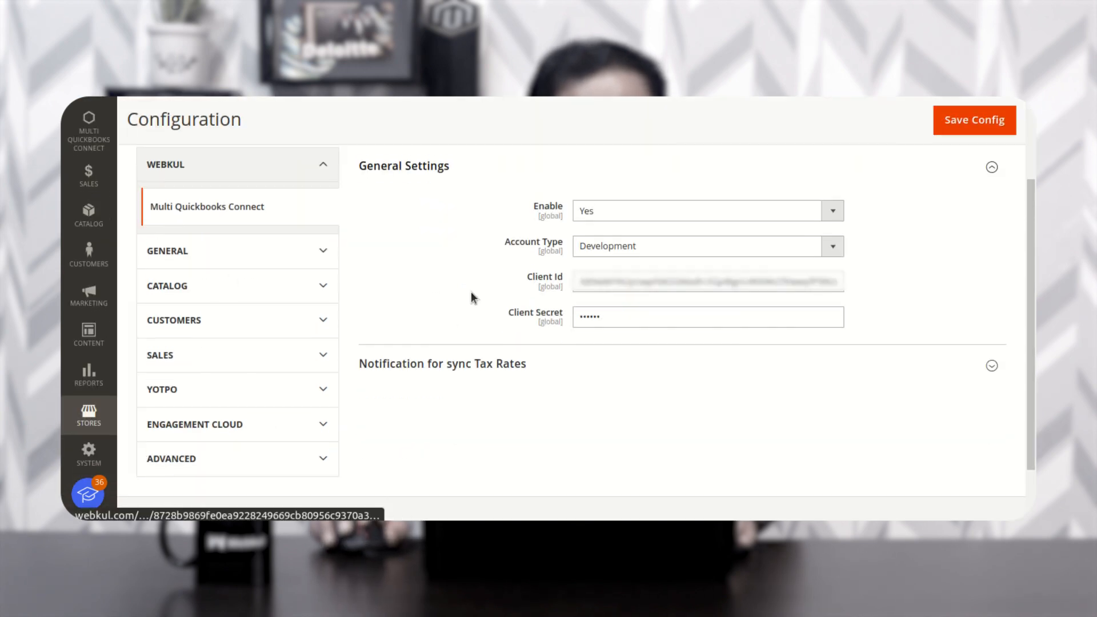
- Keep Enable set to Yes and Account Type set to Development
left_click(610, 208)
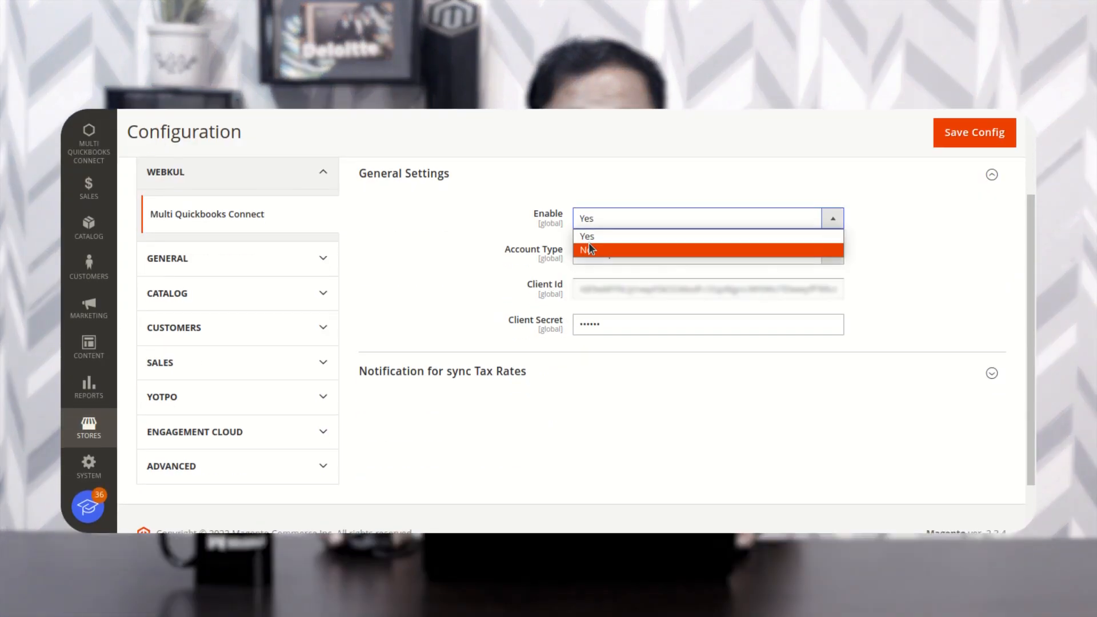
left_click(509, 214)
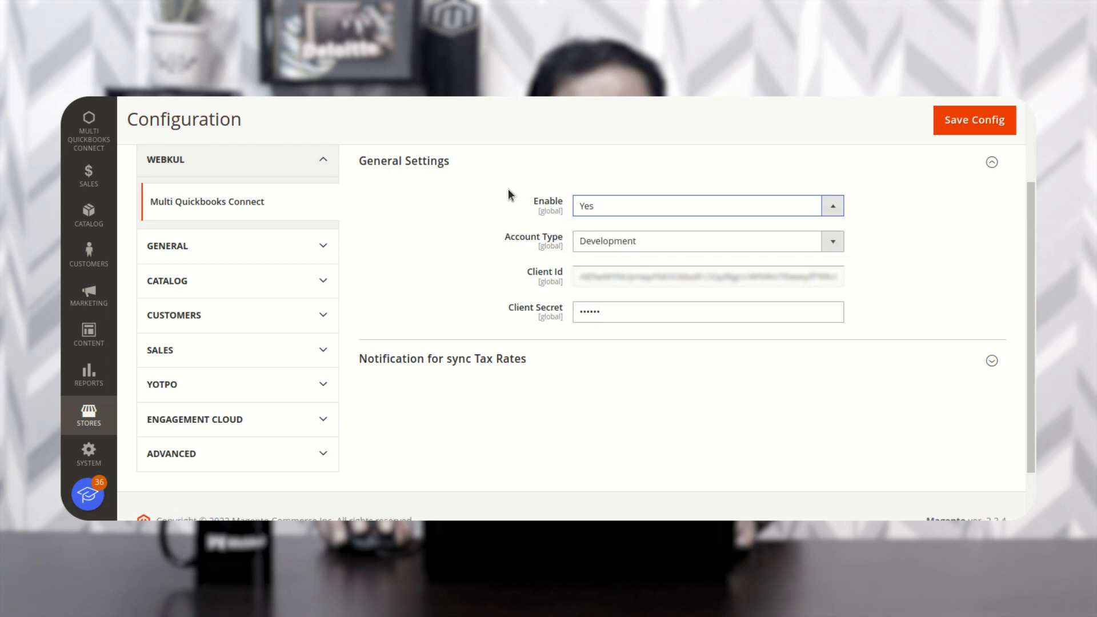
left_click_drag(520, 238, 559, 236)
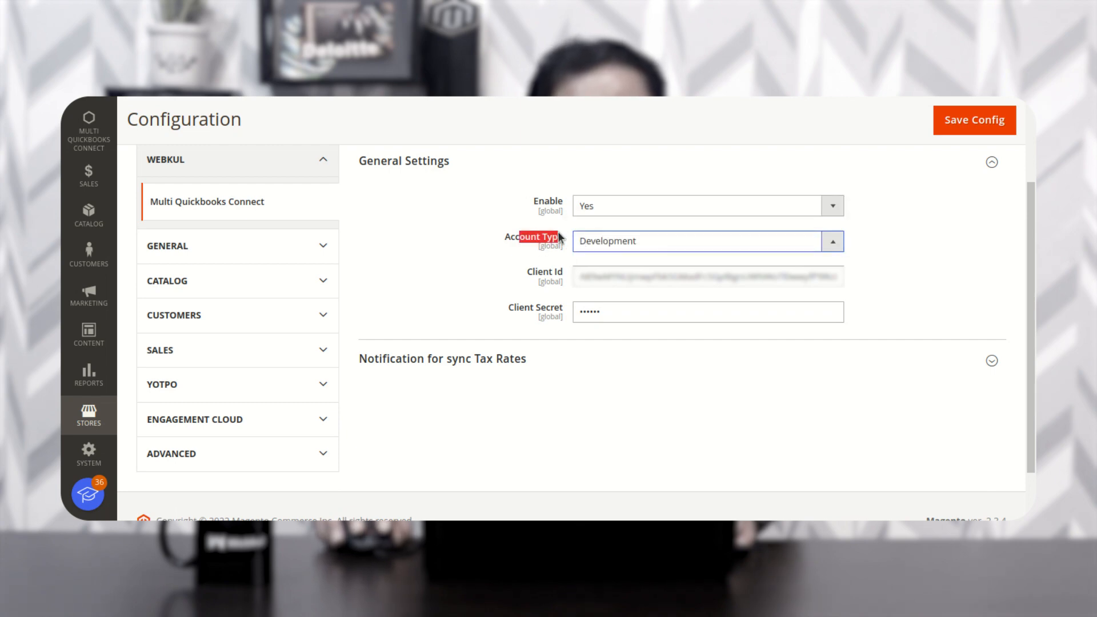
left_click(632, 242)
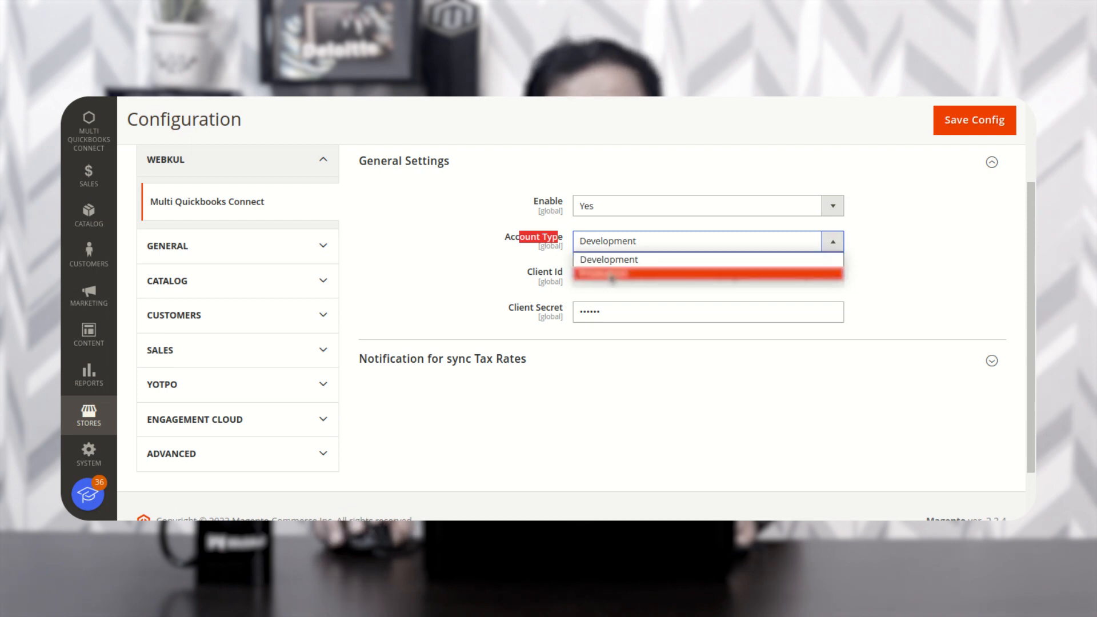
left_click(584, 259)
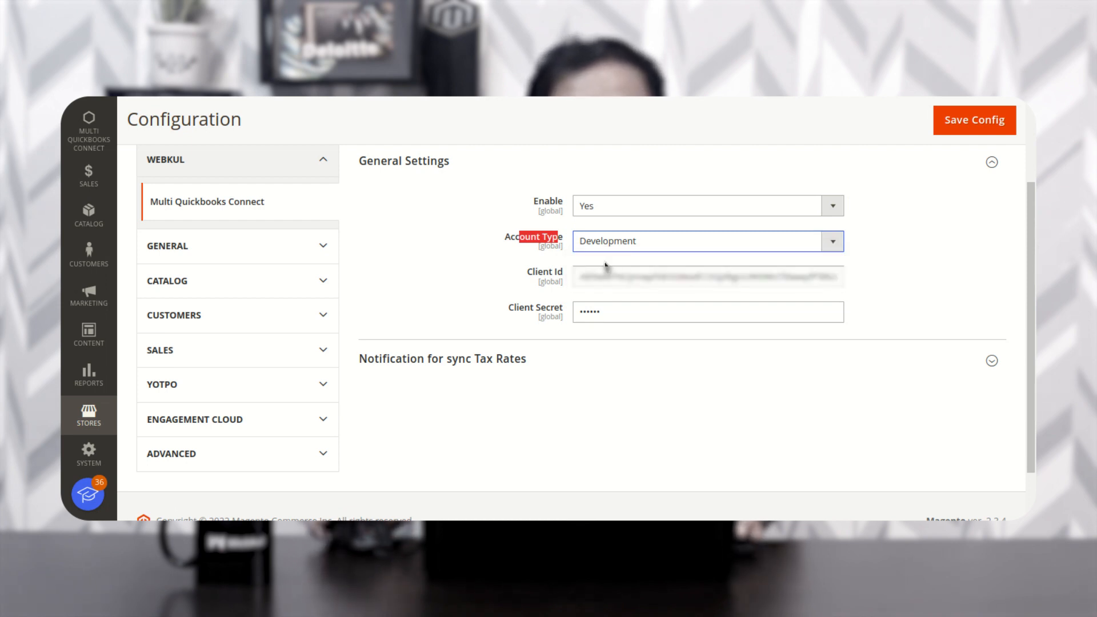
left_click(895, 243)
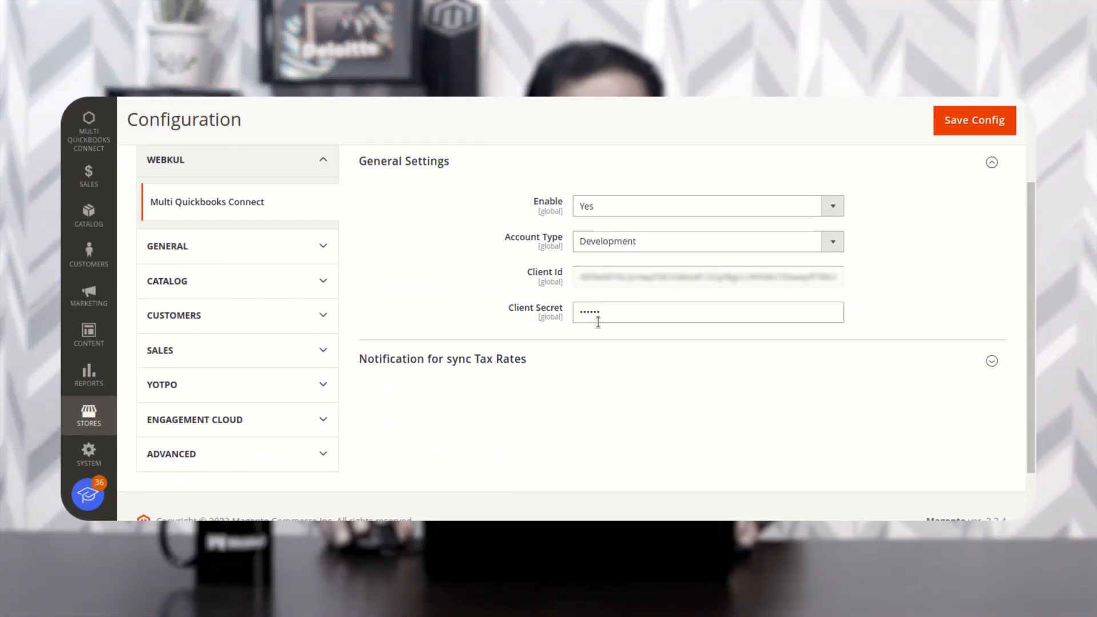
- Expand the tax-rate notice listing US-MI-*-Rate 1 at 8.25% and US-NY-*-Rate 1 at 8.375%
left_click(461, 359)
scroll(486, 372, "down", 2)
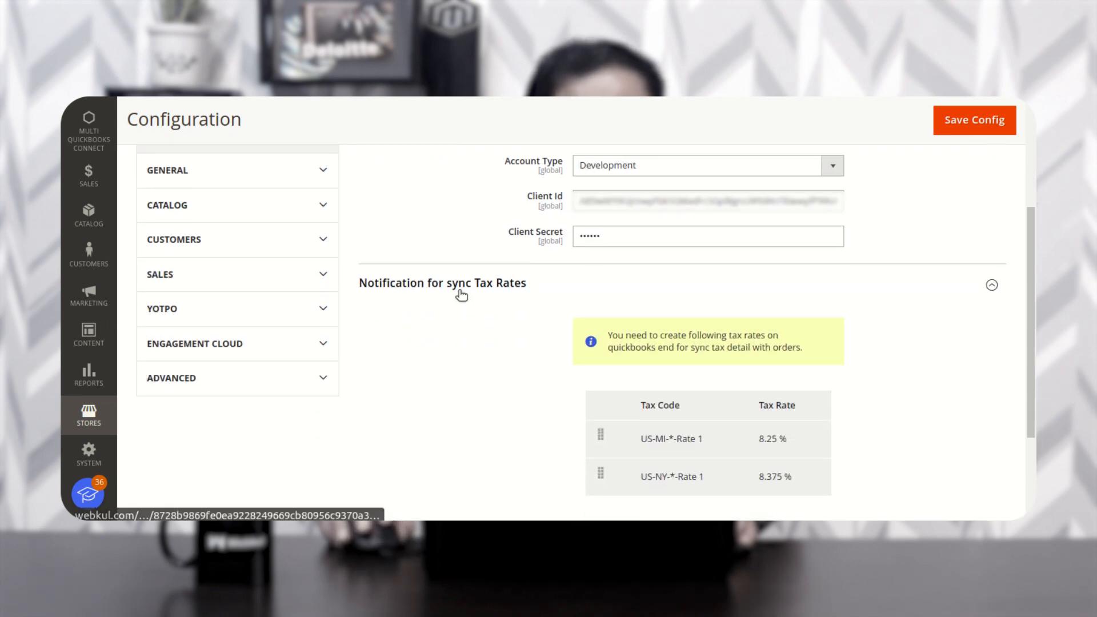
scroll(613, 369, "down", 2)
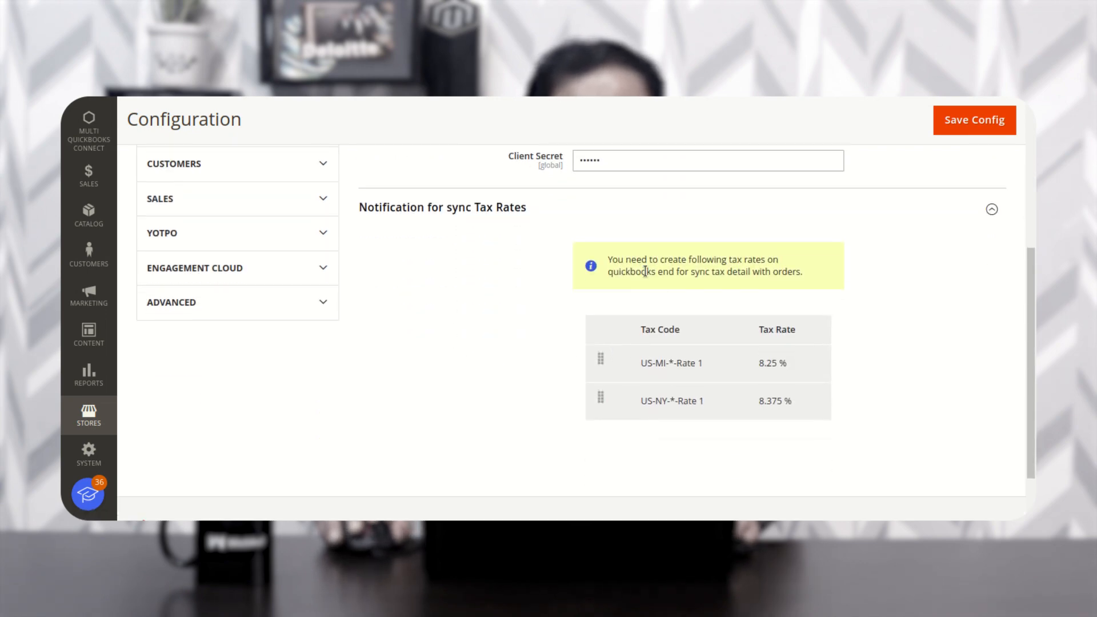
left_click_drag(668, 262, 739, 267)
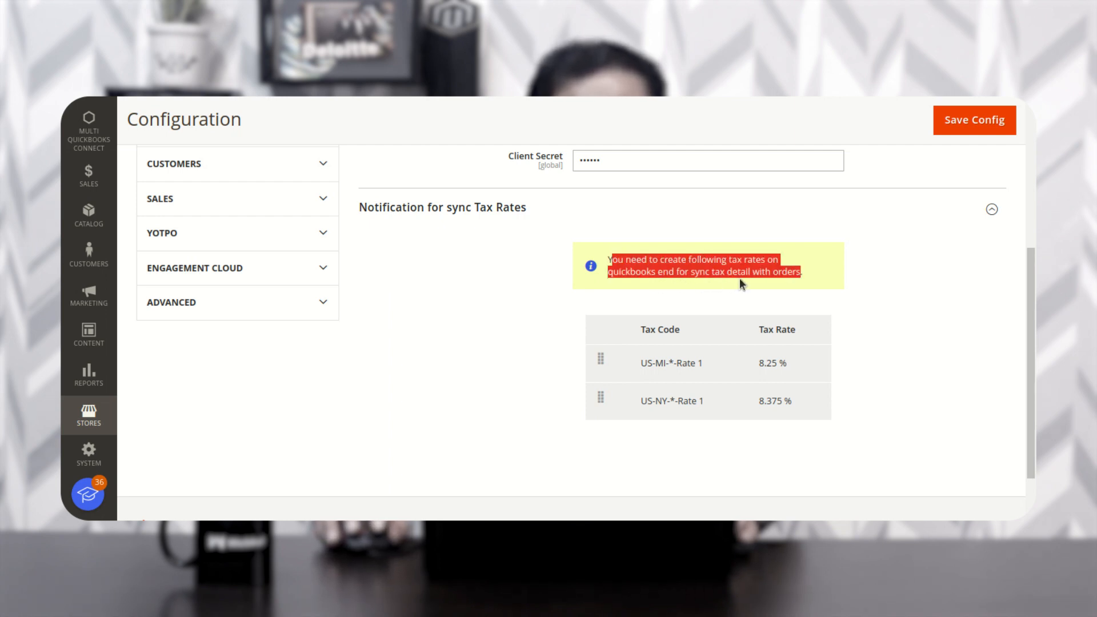
left_click(819, 276)
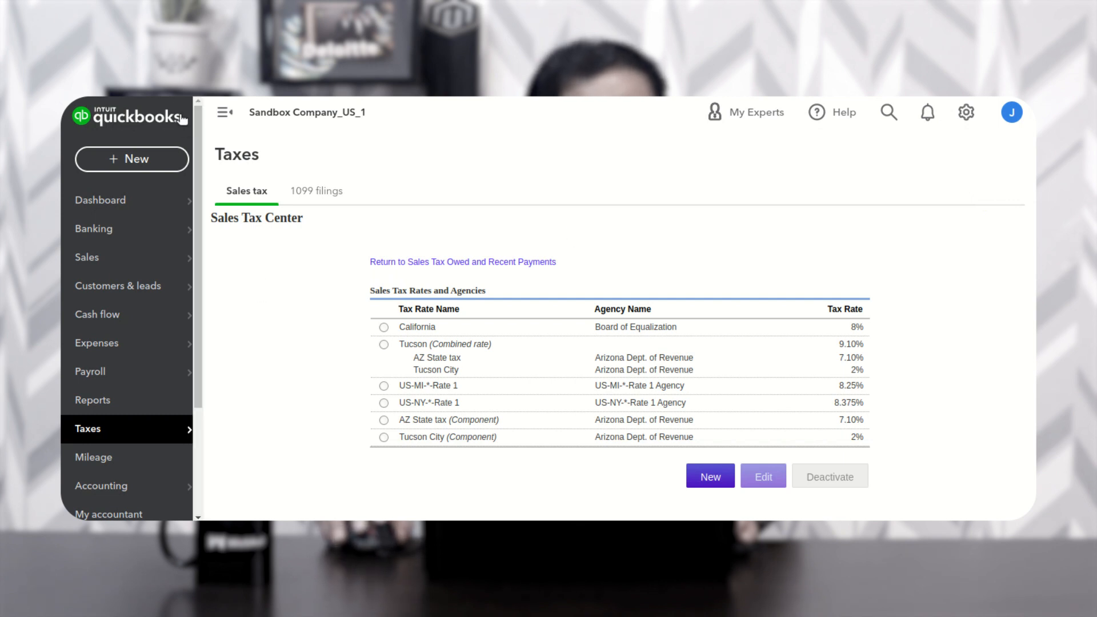
- Open QuickBooks Online's Sales tax page from the Taxes menu in a new tab
mouse_move(127, 434)
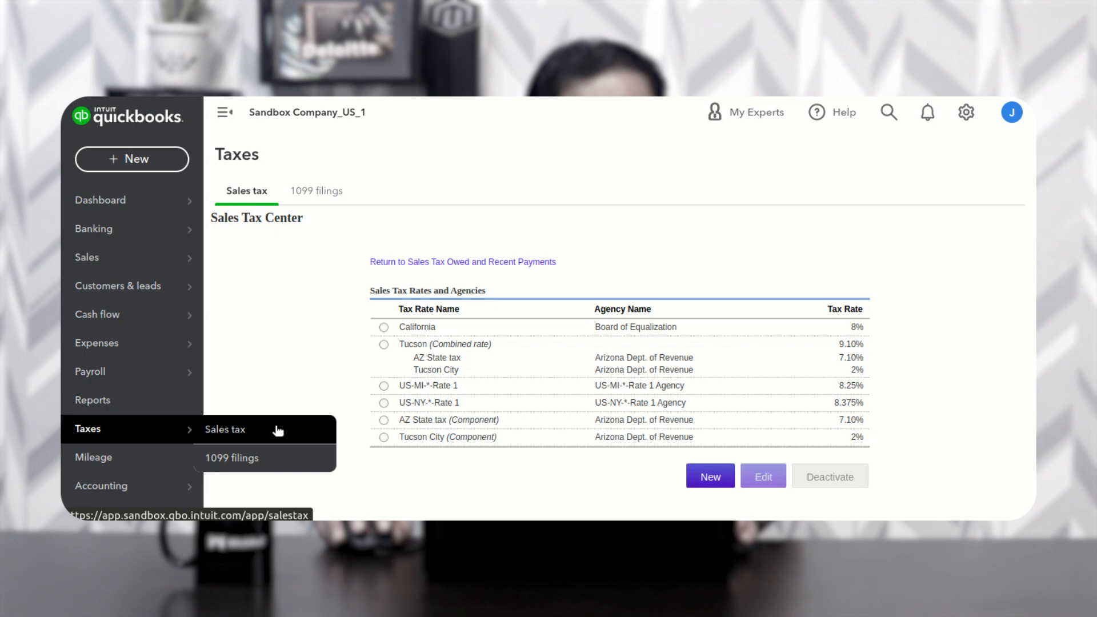
left_click(218, 430)
mouse_move(174, 436)
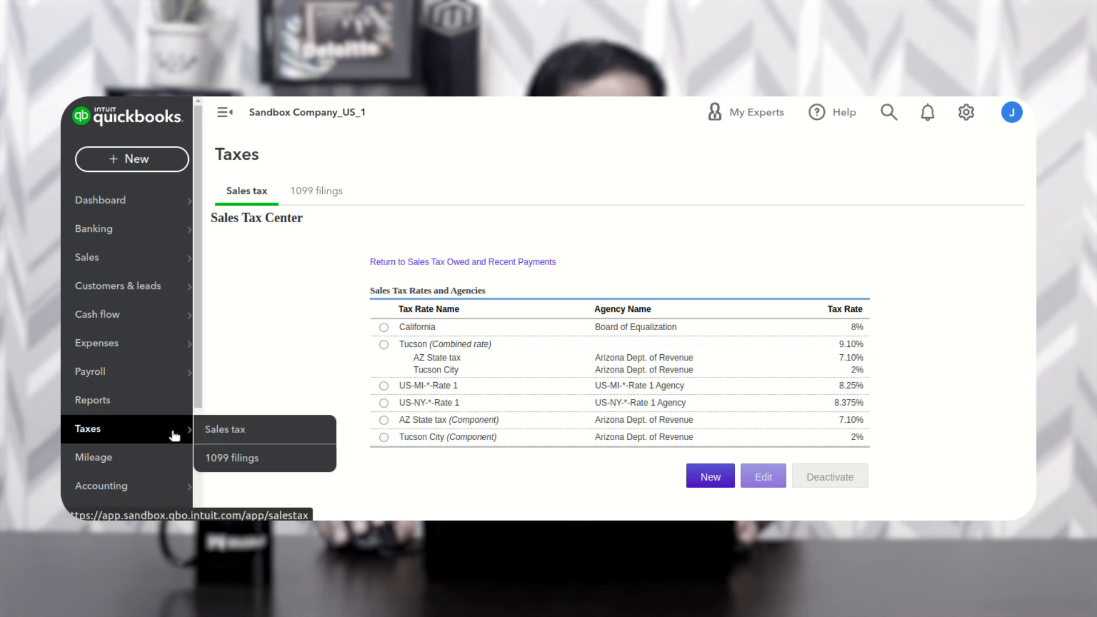
right_click(241, 431)
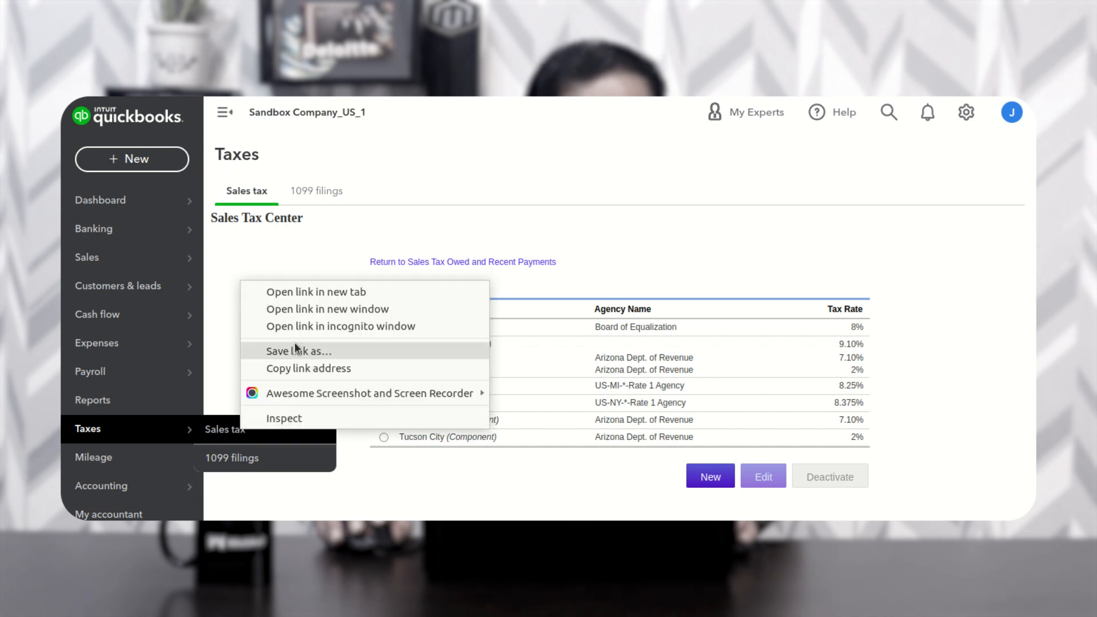
left_click(318, 293)
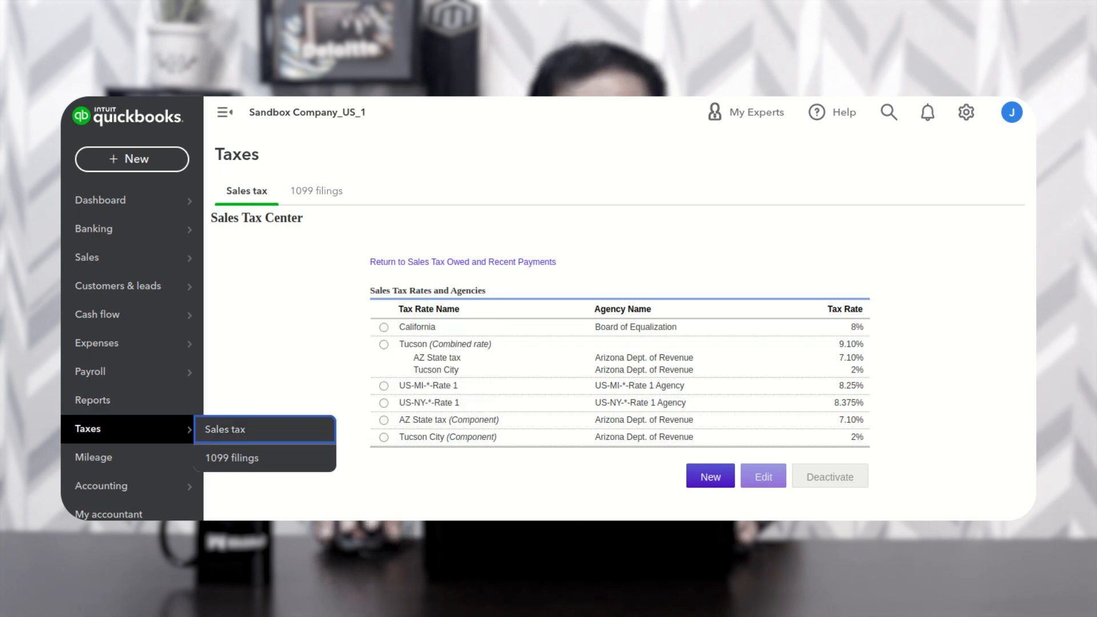
key("ctrl+Tab")
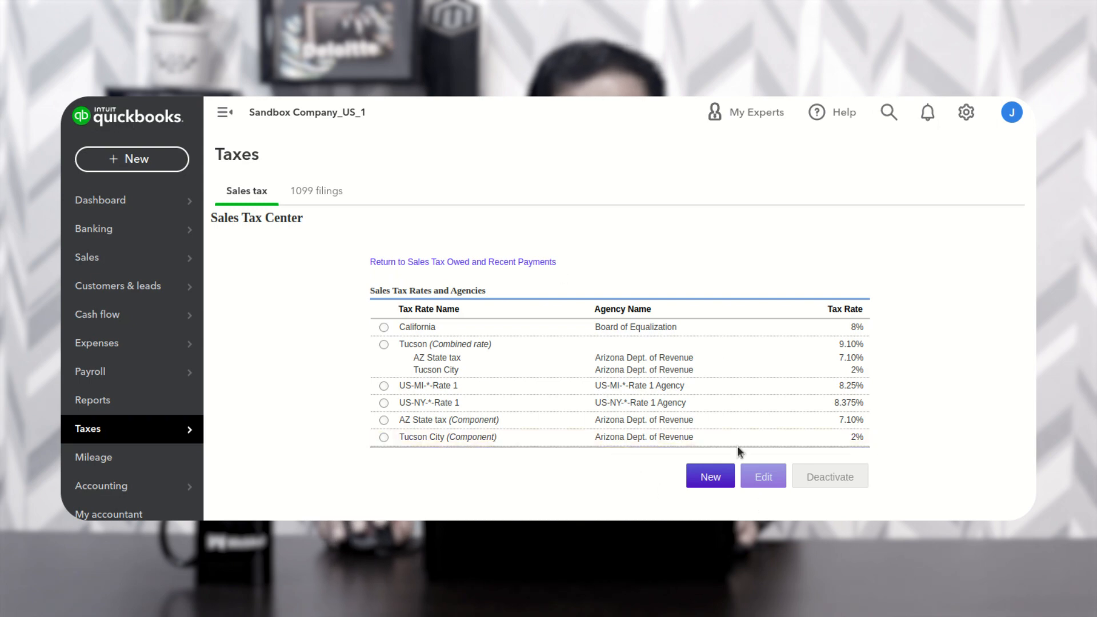
- Start a new sales tax rate, then cancel it without saving
left_click(710, 478)
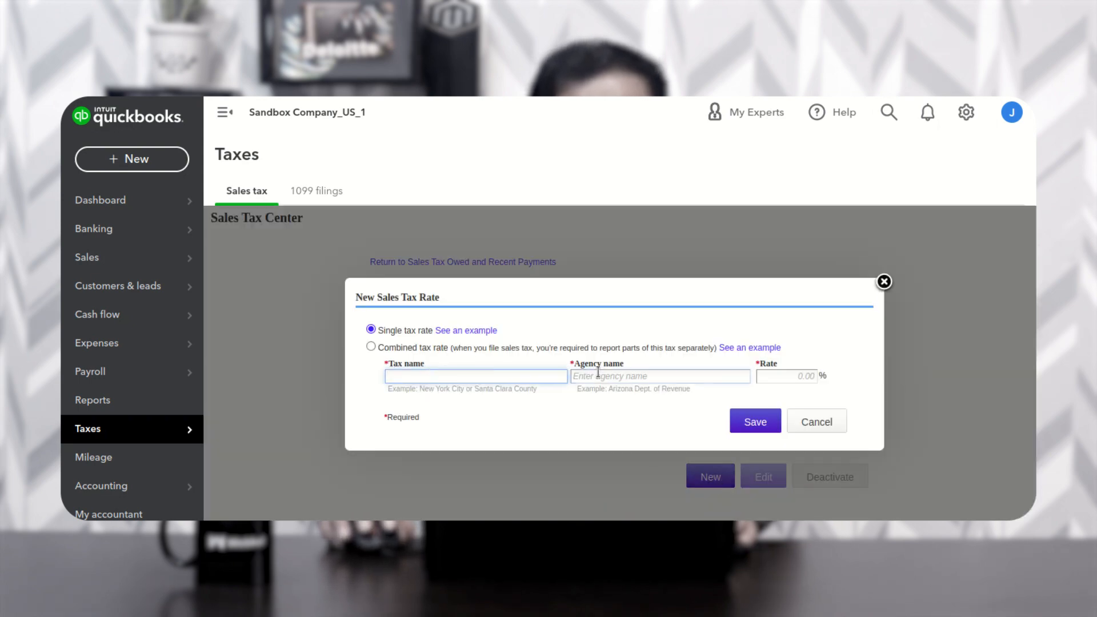
left_click(605, 376)
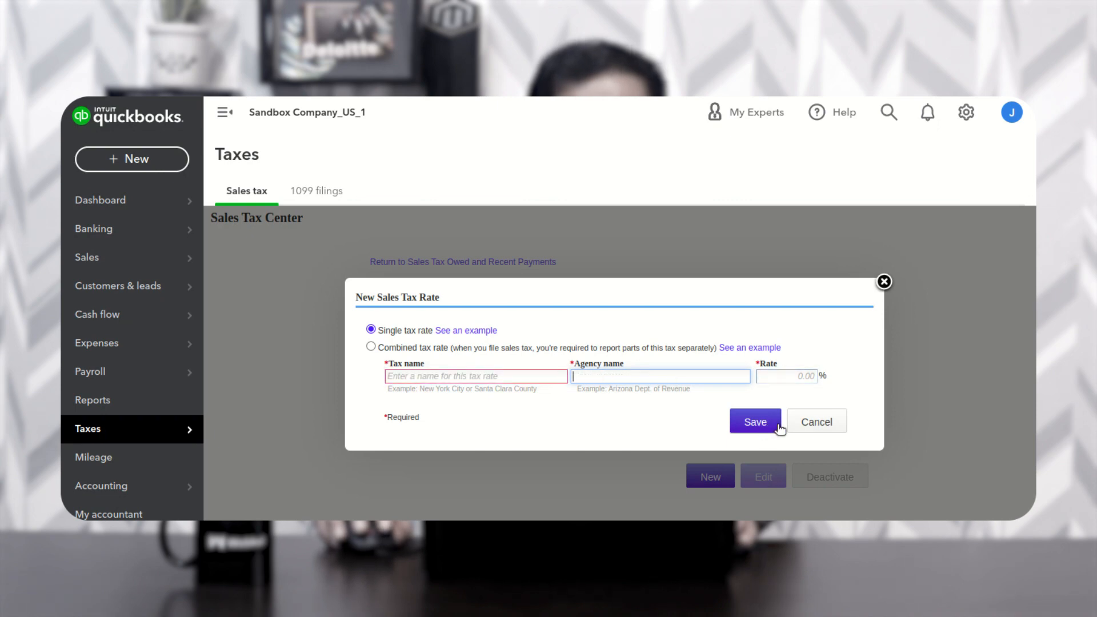
left_click(815, 425)
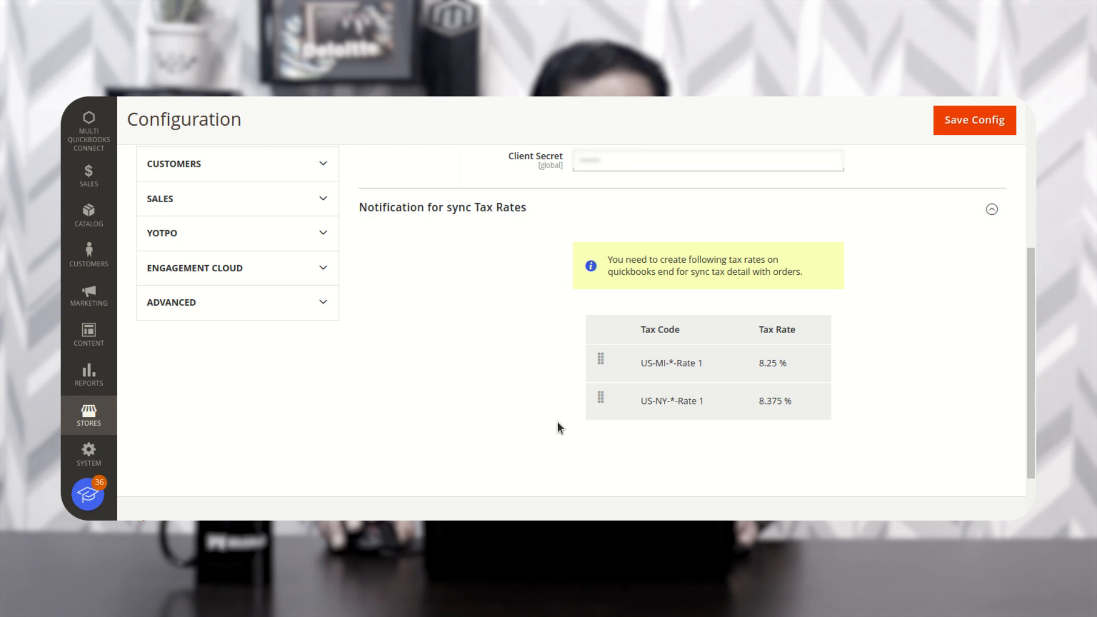
- Save the Multi QuickBooks Connect configuration and bring up the connector's sidebar menu
scroll(557, 427, "up", 2)
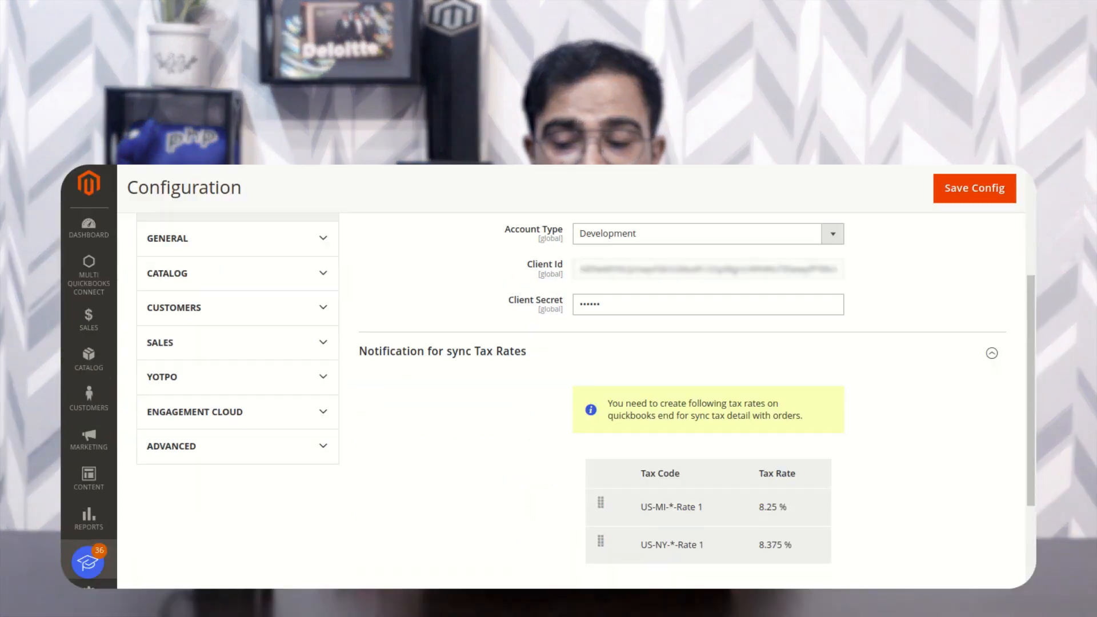
scroll(642, 382, "up", 5)
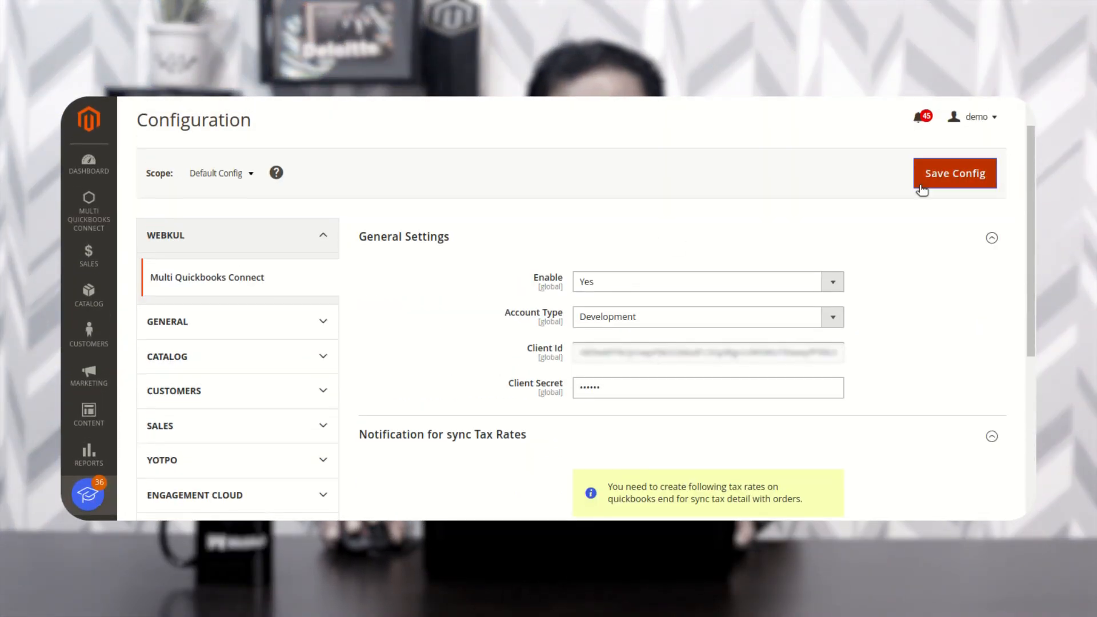
left_click(967, 177)
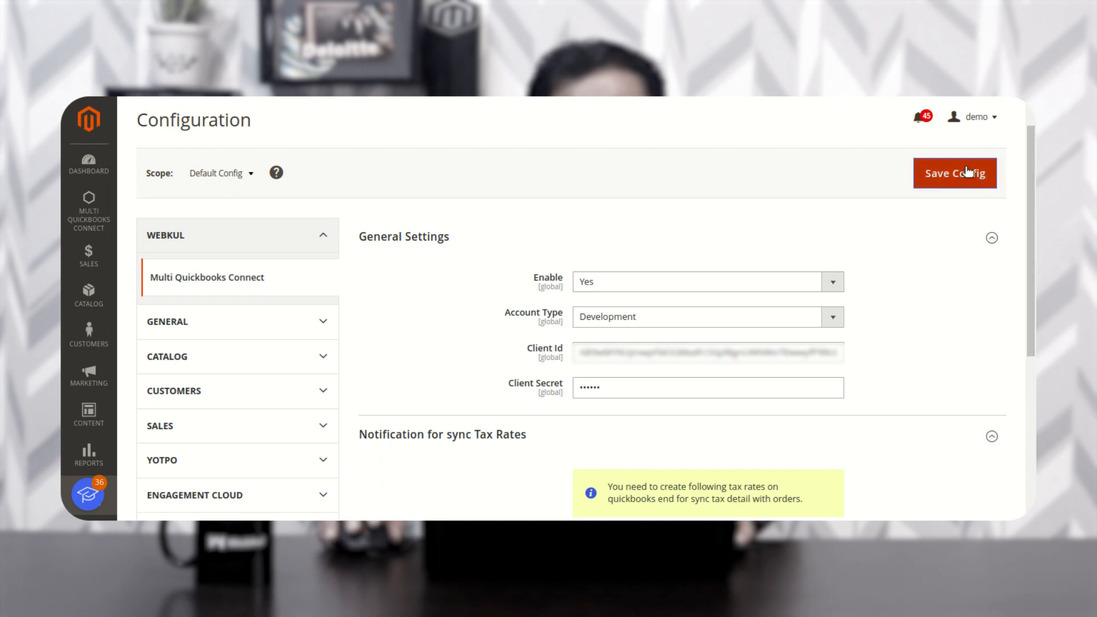
left_click(91, 217)
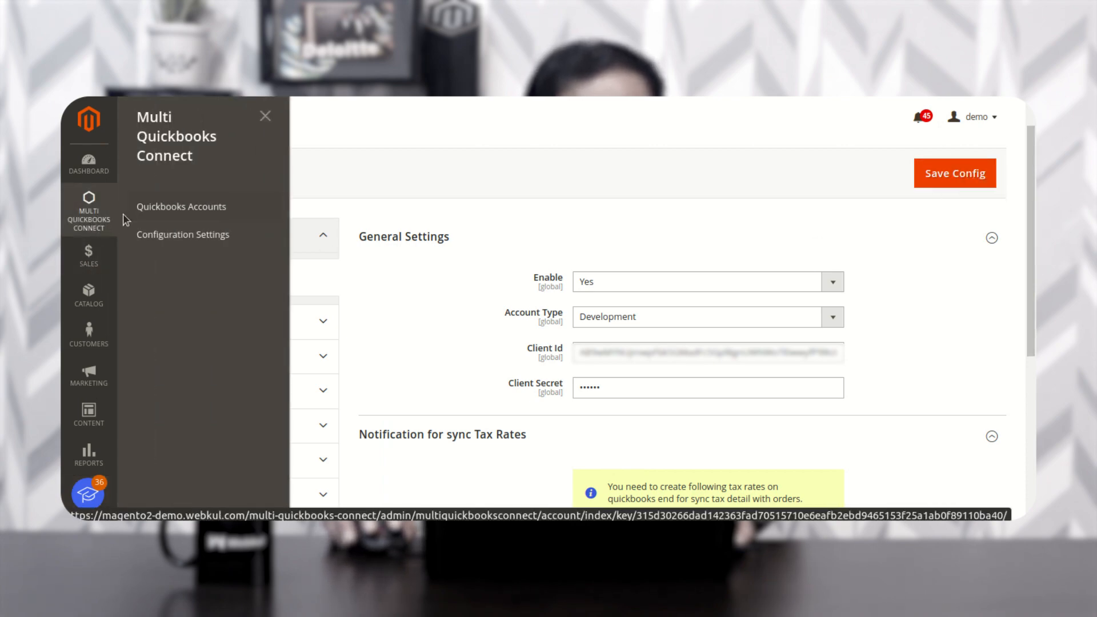
- Open Quickbooks Accounts, listing TestStore2 and TestAccount1, and start adding a new QB account
left_click(211, 208)
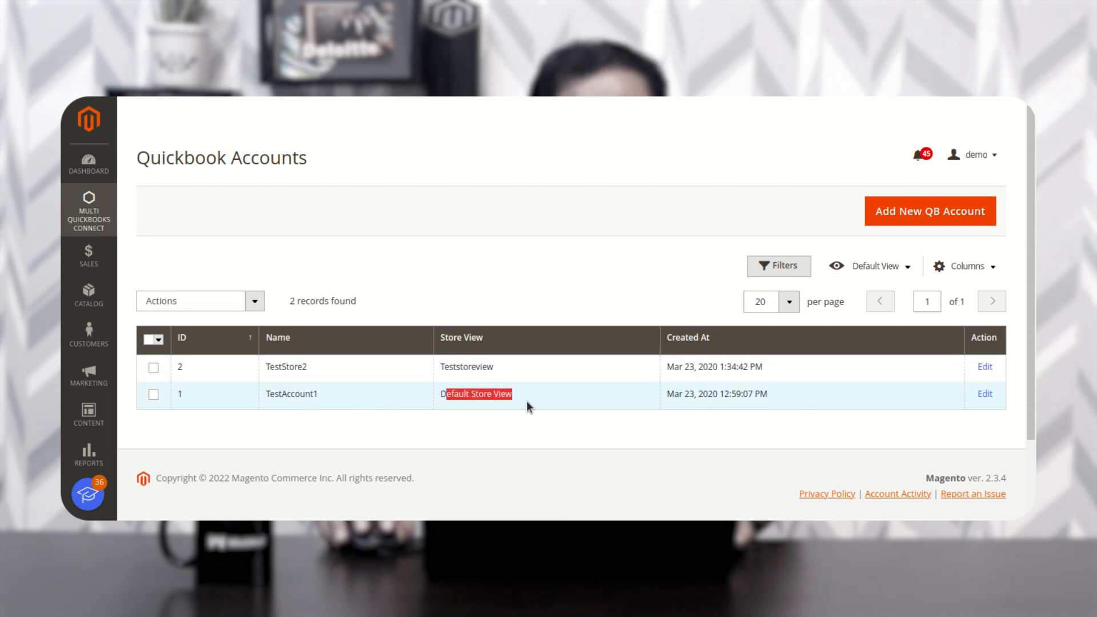
left_click(526, 420)
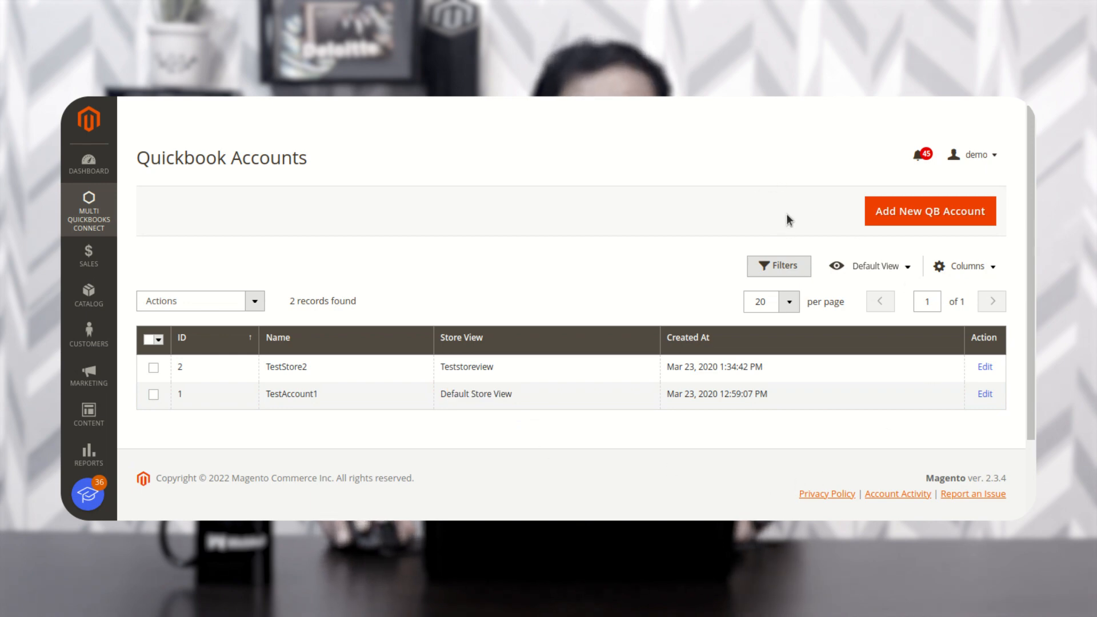
left_click(943, 219)
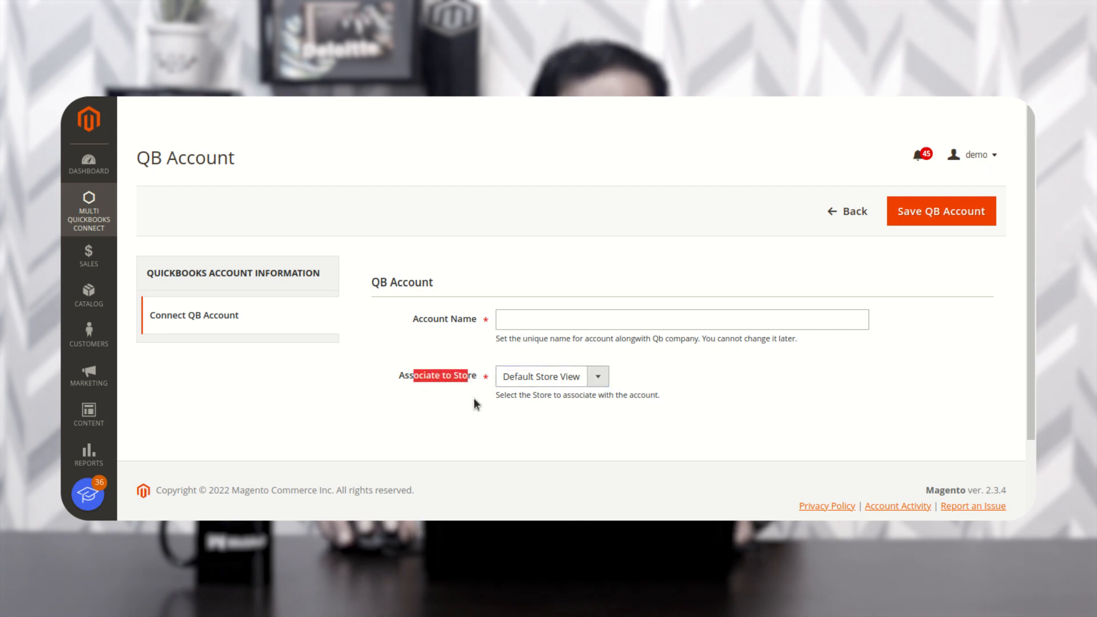
- Leave the new account unsaved with Default Store View, go back, and open TestStore2 for editing
left_click(552, 379)
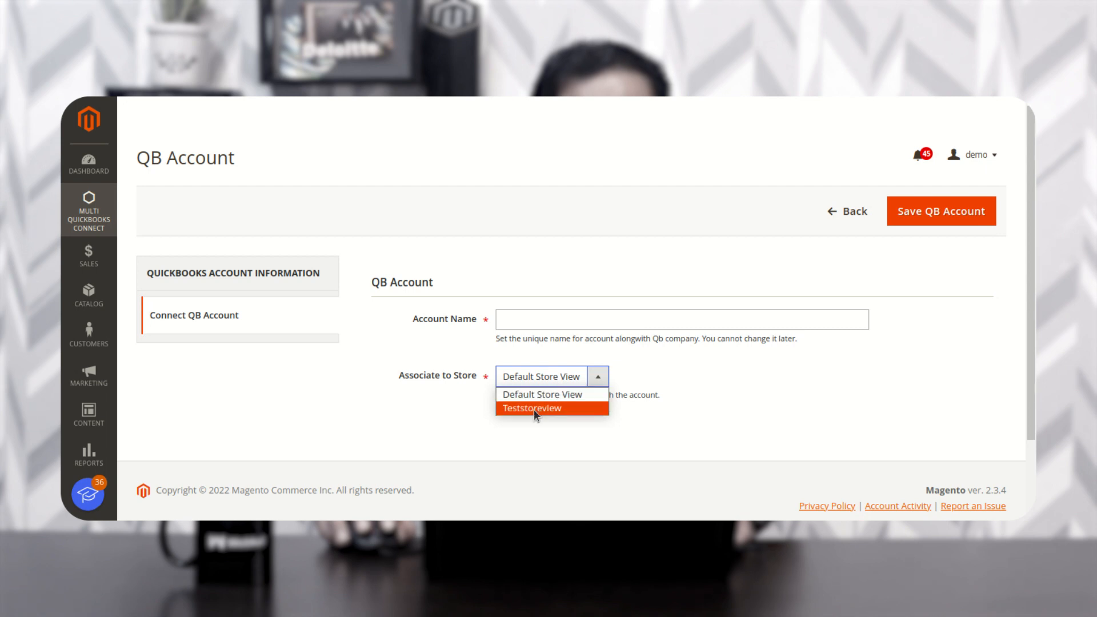
left_click(566, 395)
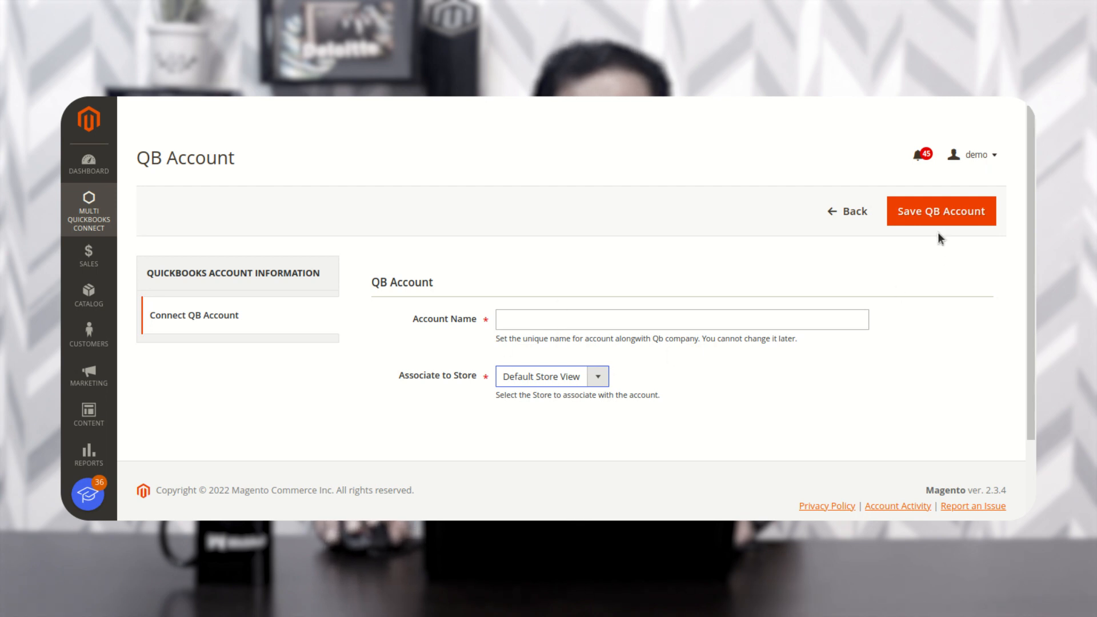
left_click(833, 213)
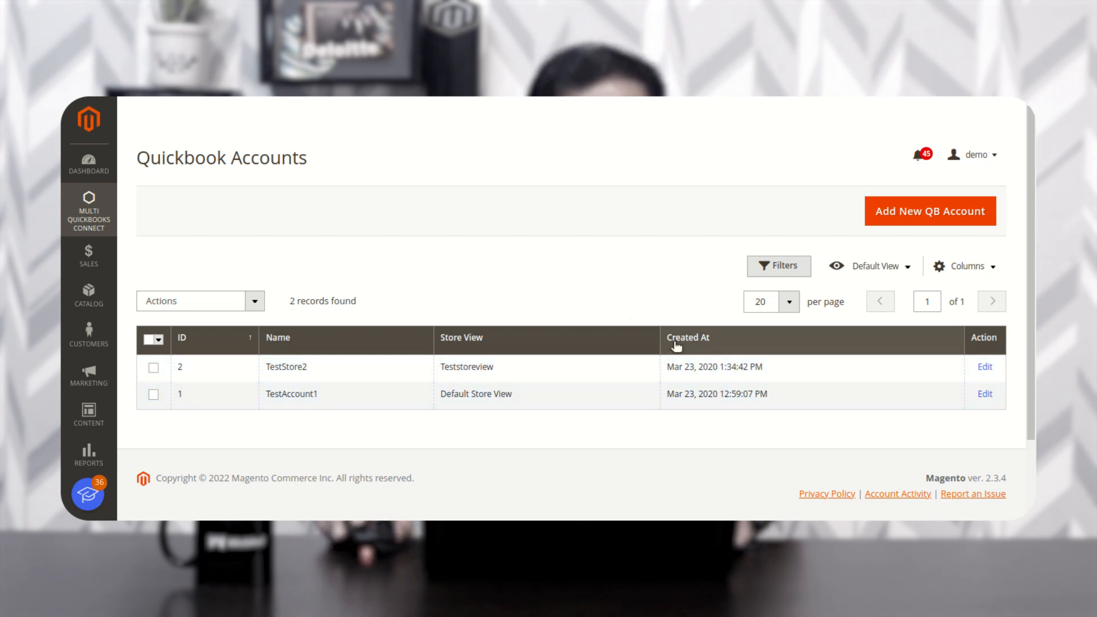
left_click(800, 377)
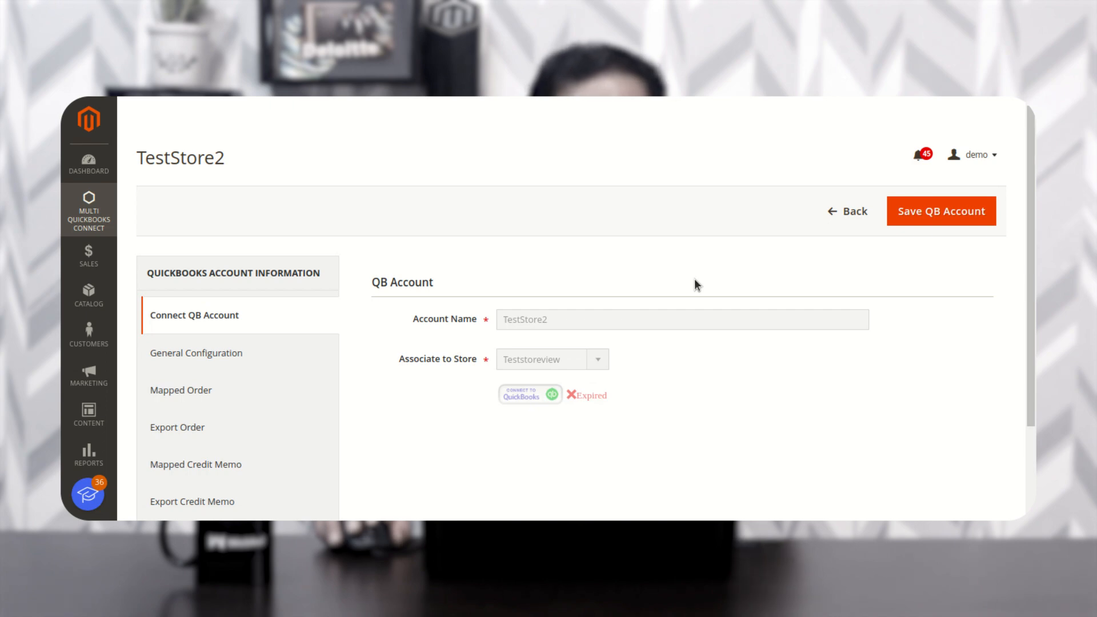
scroll(257, 430, "down", 2)
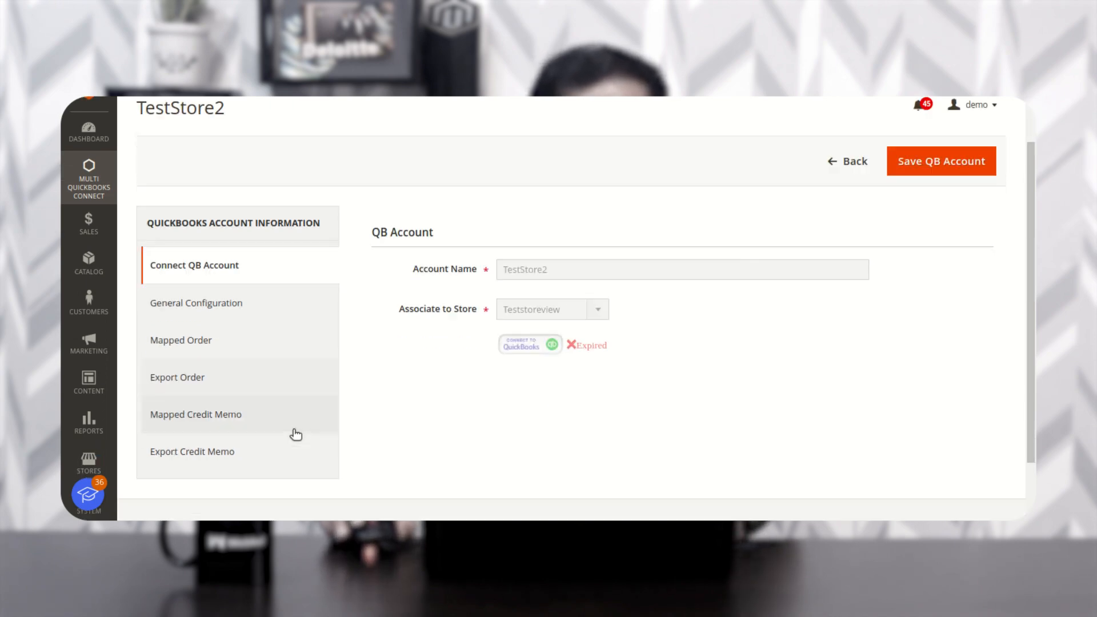
left_click_drag(164, 200, 309, 200)
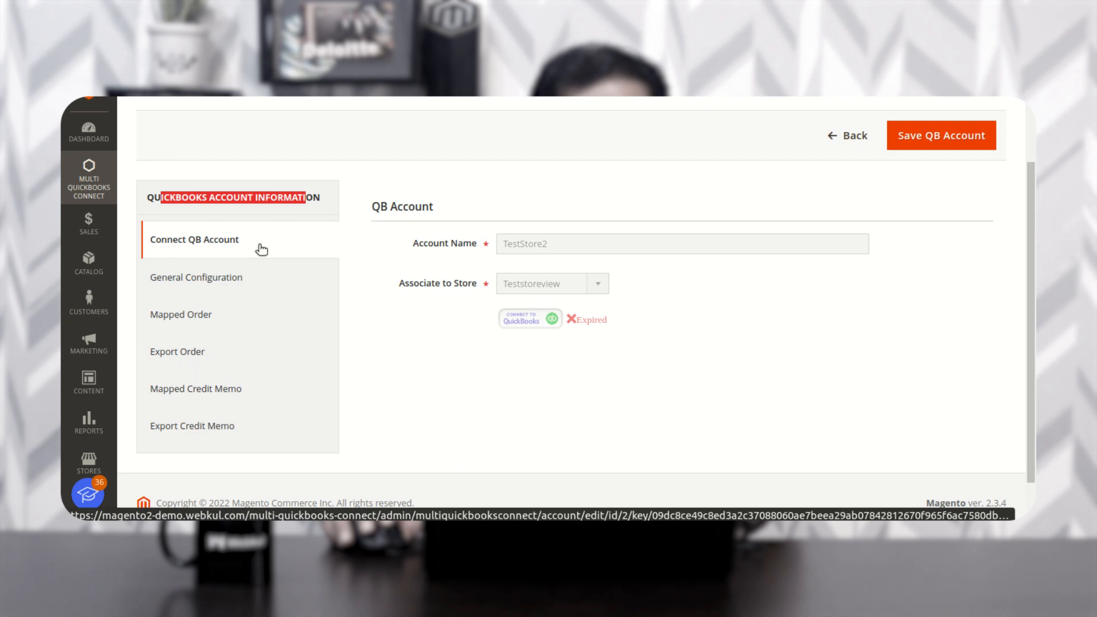
left_click_drag(380, 207, 428, 211)
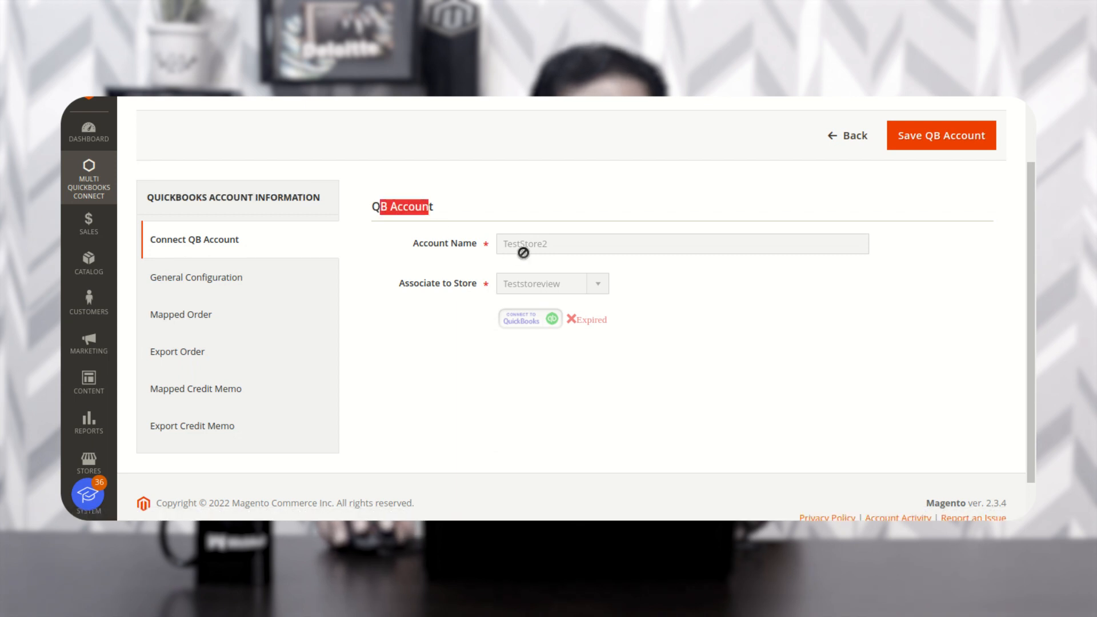
left_click_drag(565, 241, 507, 247)
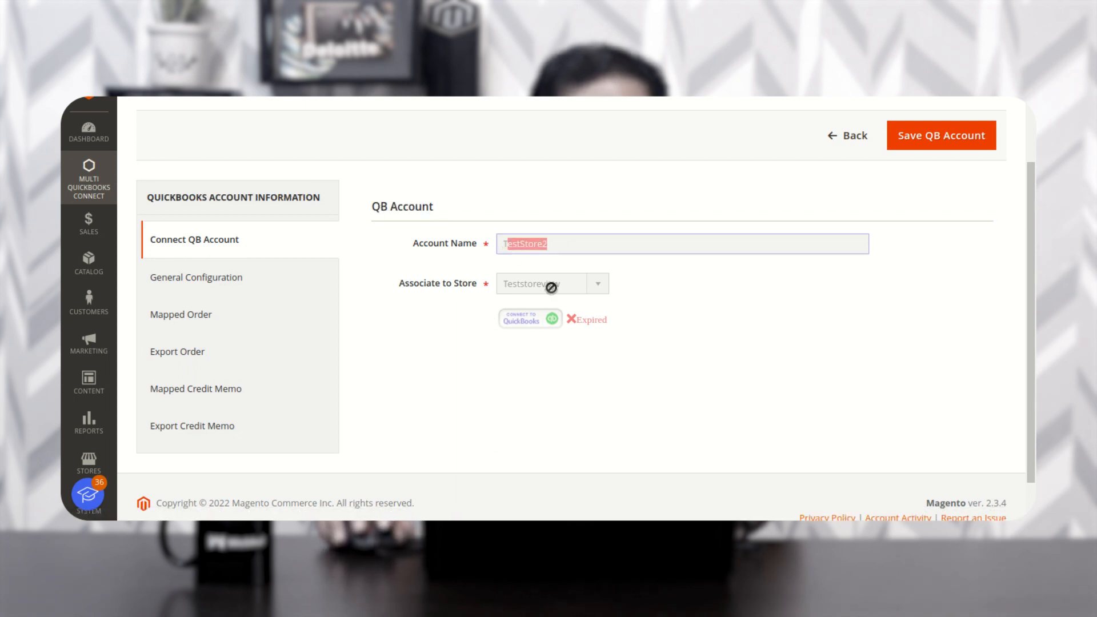
left_click(564, 285)
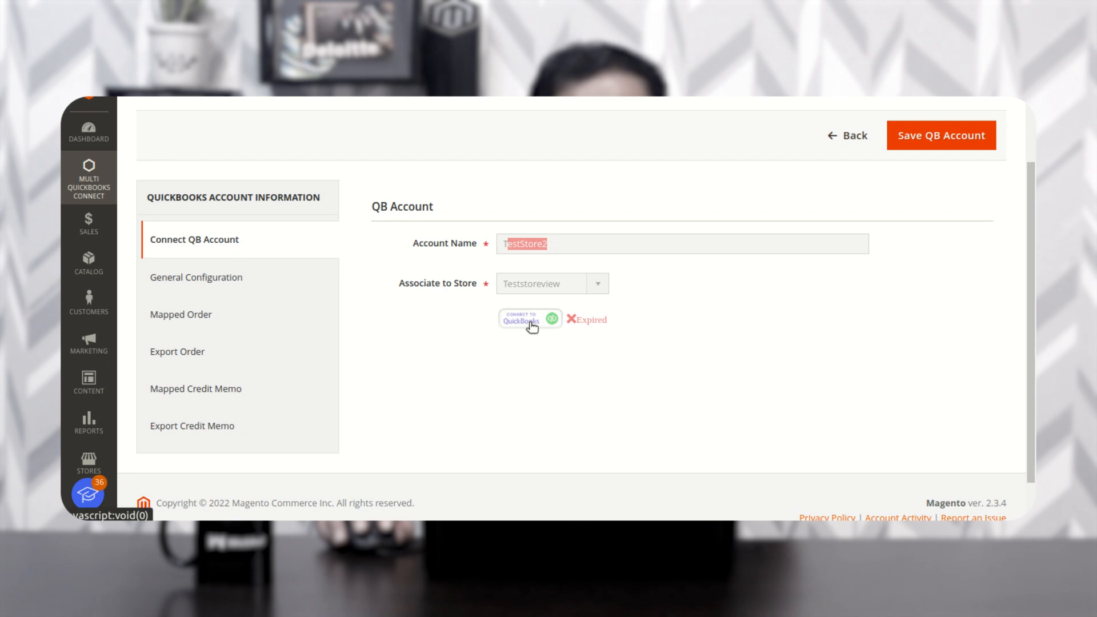
- Reconnect TestStore2 to QuickBooks and acknowledge the success alert so its status reads Authorized
left_click(531, 323)
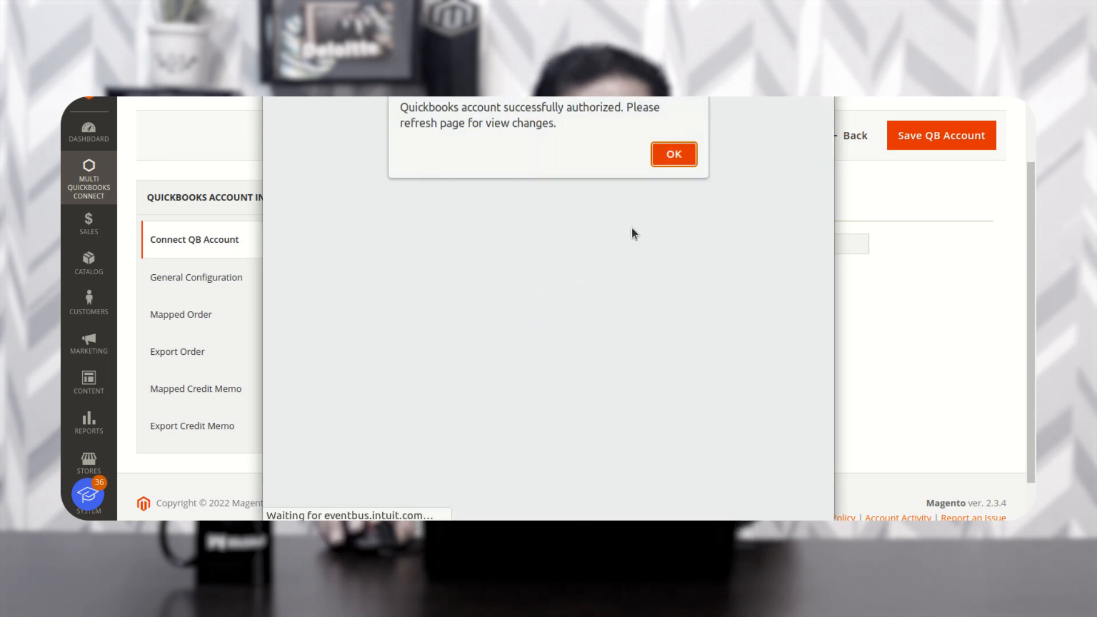
left_click(674, 155)
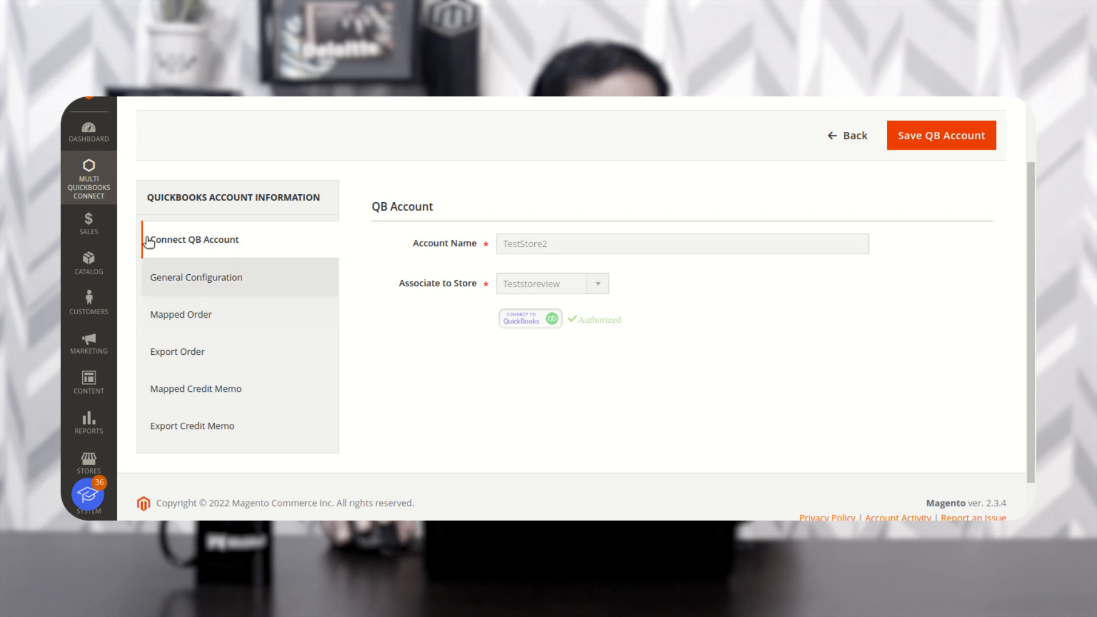
left_click(89, 180)
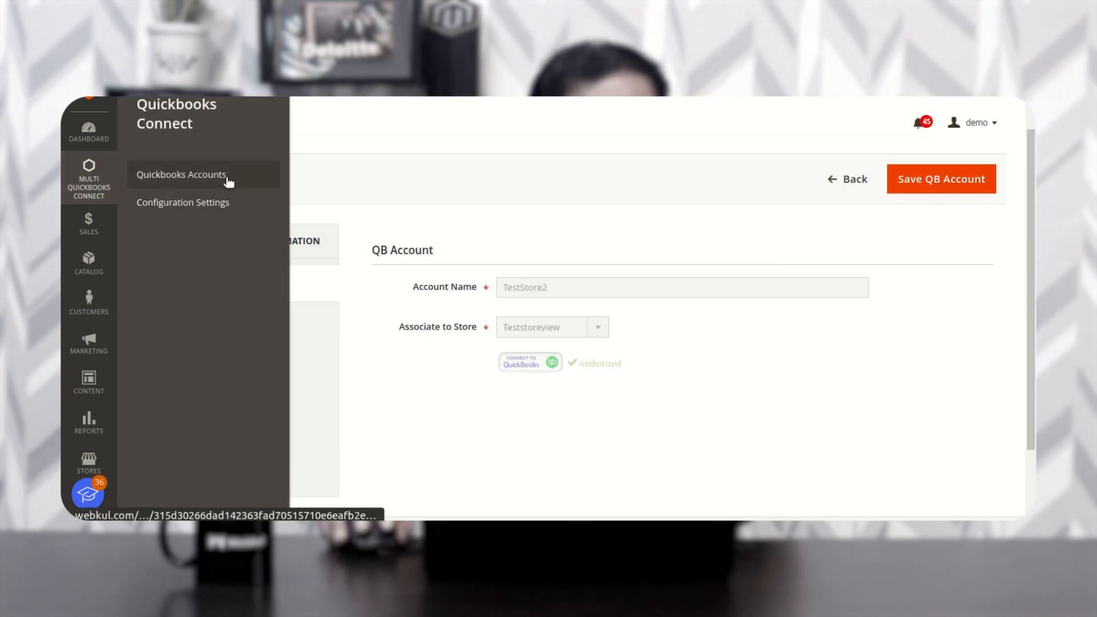
left_click(510, 189)
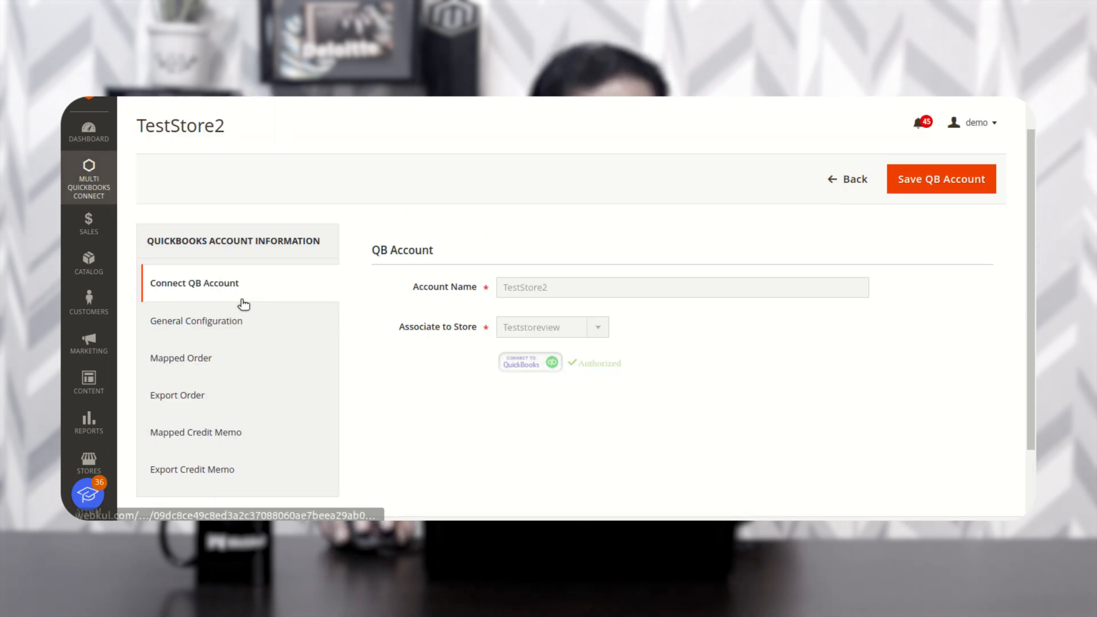
scroll(223, 434, "down", 2)
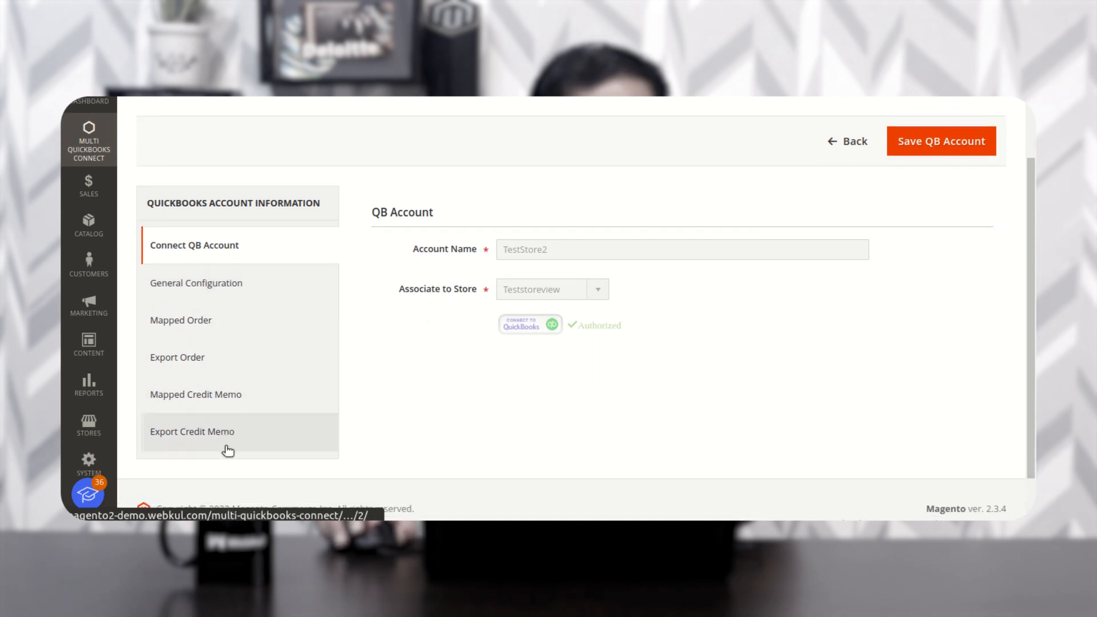
- Open TestStore2's QB General Configuration and keep Sales Receipt Create On Quickbook set to Order Place
left_click(211, 291)
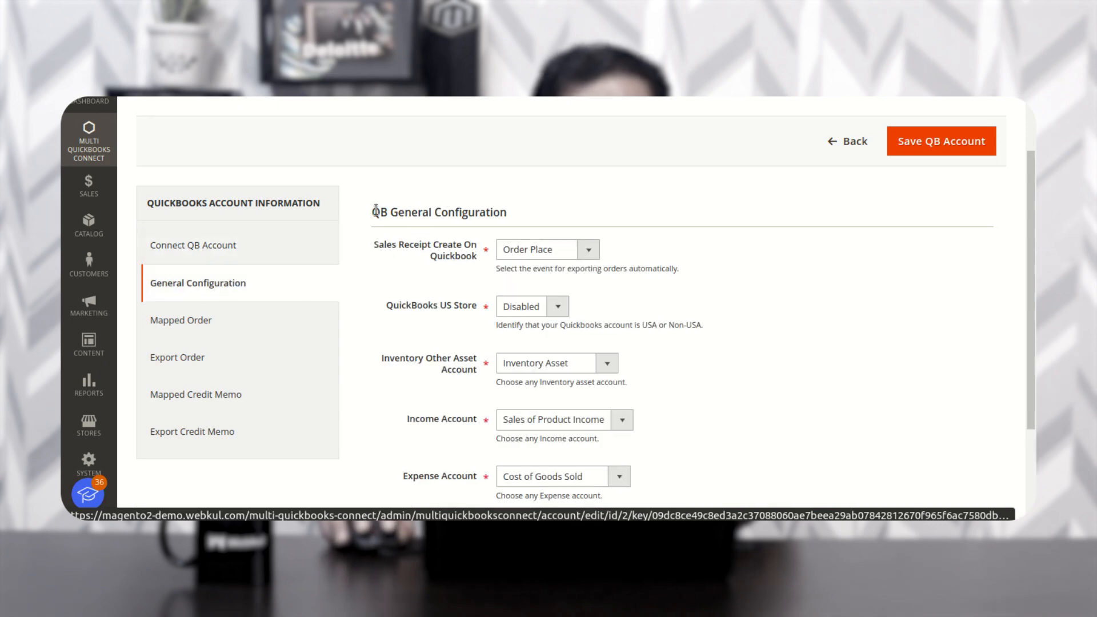
left_click_drag(379, 211, 507, 223)
left_click(526, 211)
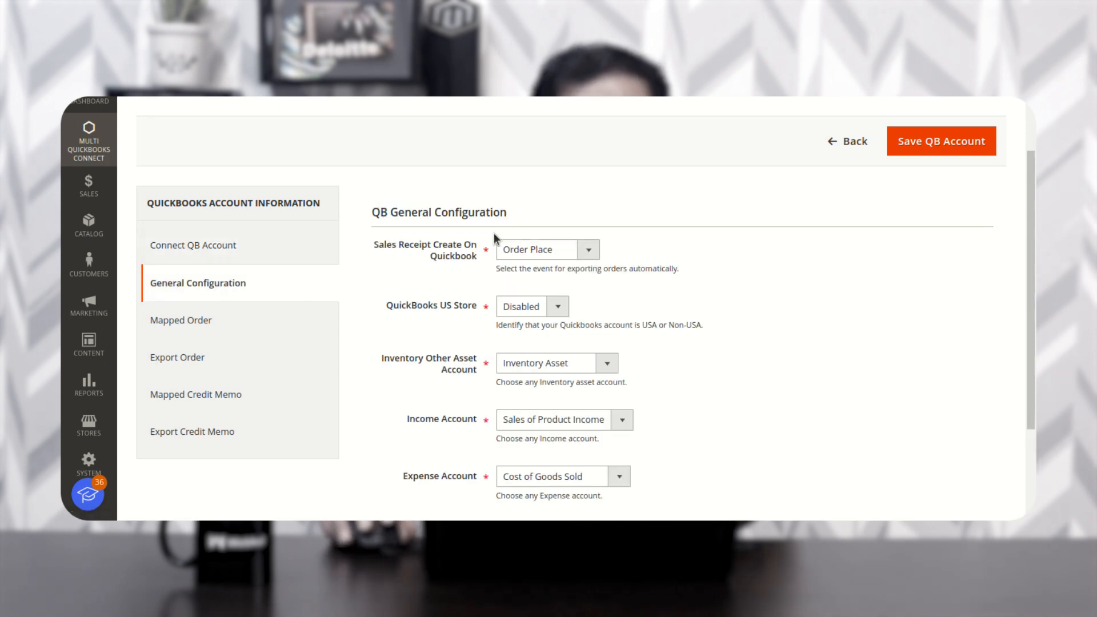
scroll(498, 256, "down", 1)
left_click_drag(371, 209, 435, 217)
left_click(472, 239)
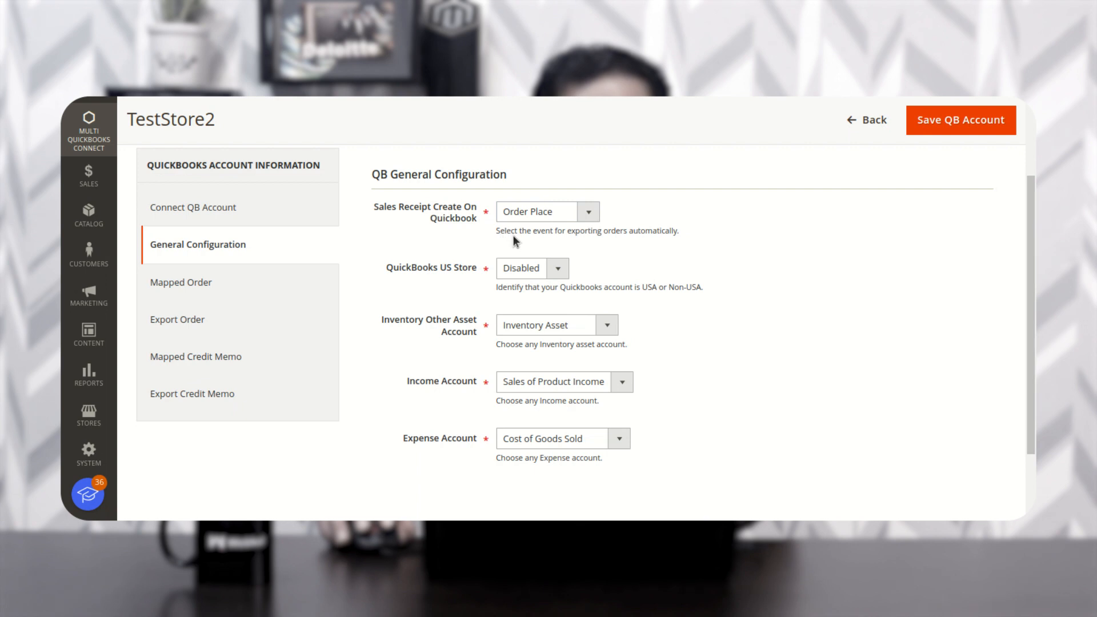
left_click(585, 214)
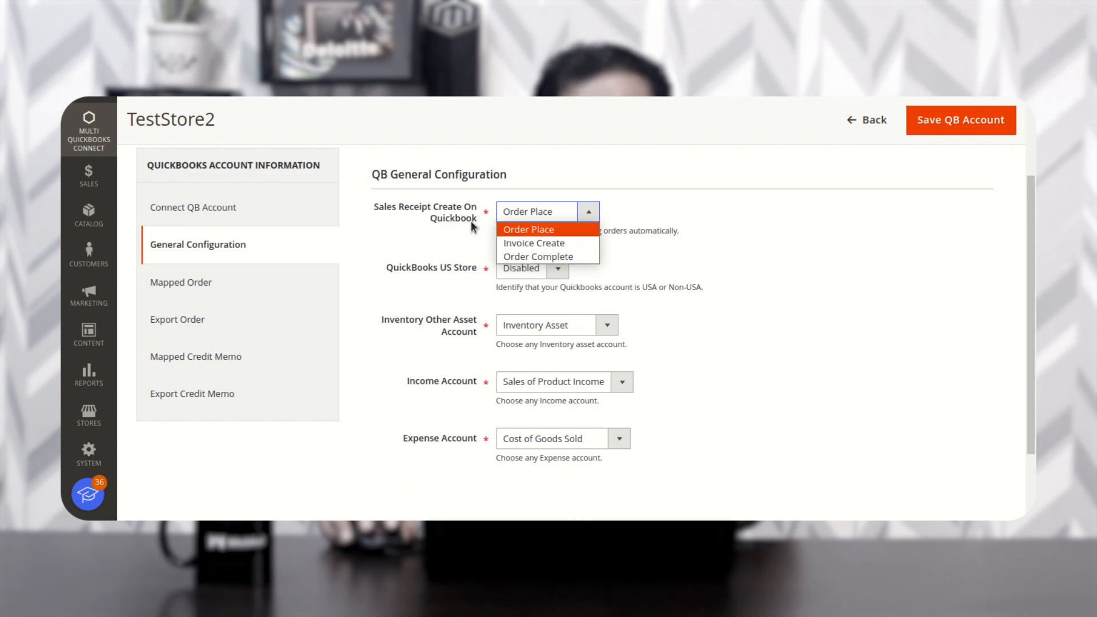
left_click(640, 224)
left_click(588, 213)
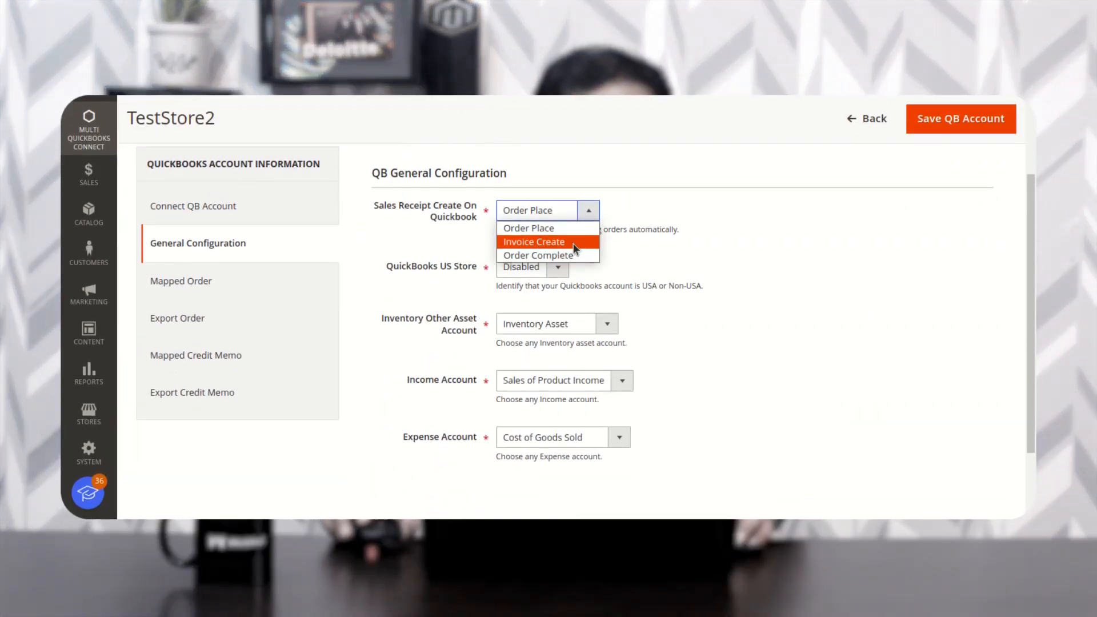
left_click(526, 222)
- Set QuickBooks US Store to Disabled and keep Inventory Asset as the inventory account
left_click_drag(392, 267, 469, 269)
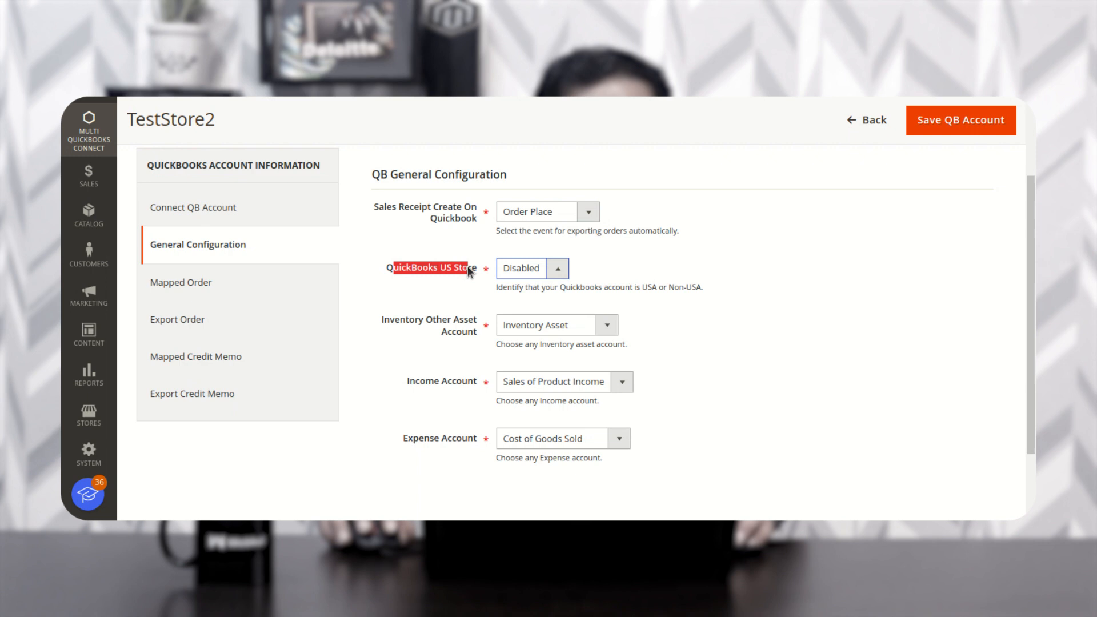
left_click(560, 272)
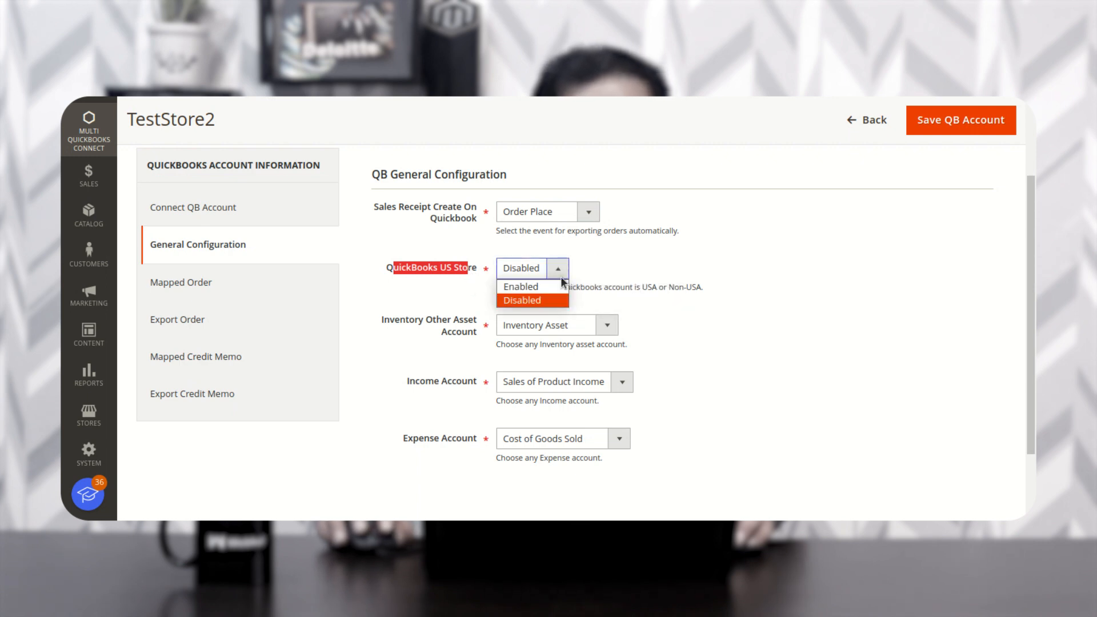
left_click(540, 300)
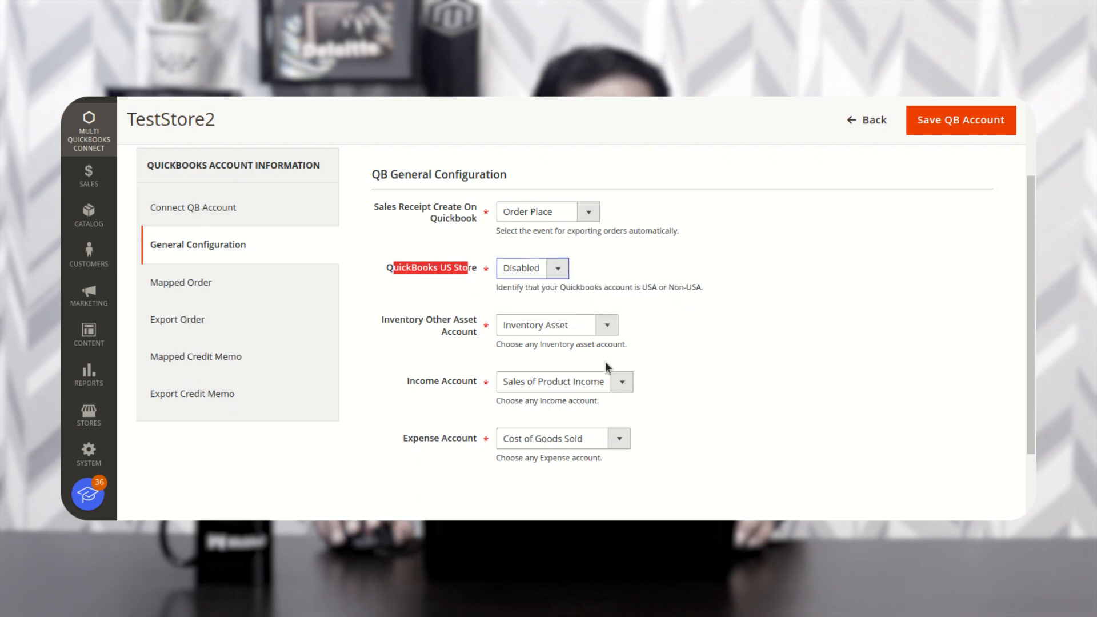
scroll(410, 310, "down", 1)
left_click_drag(390, 282, 478, 299)
left_click(557, 292)
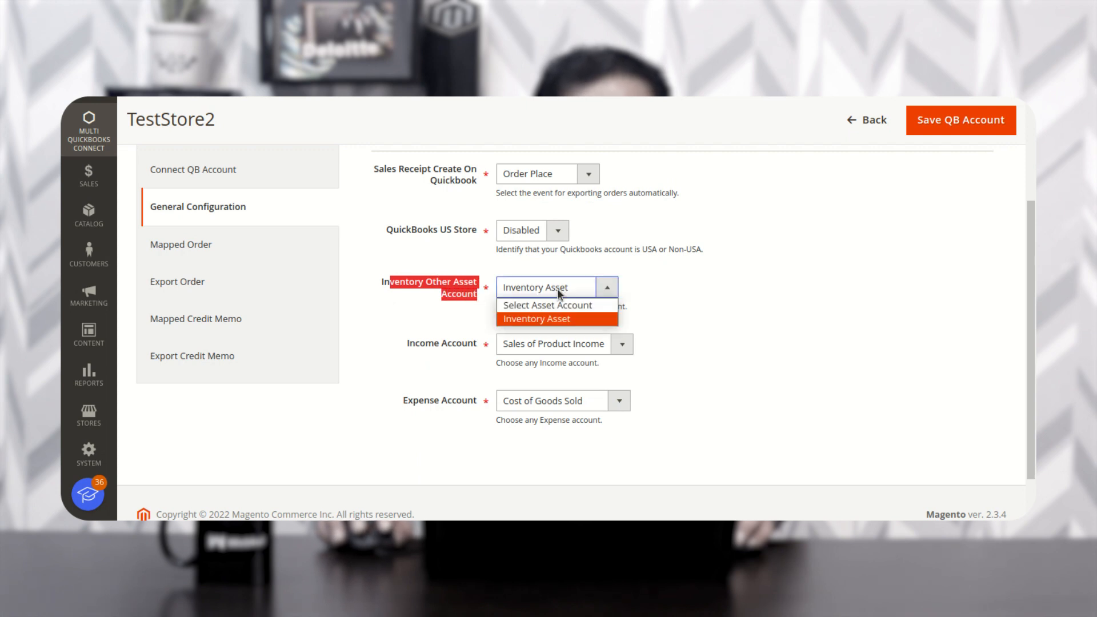
left_click(562, 324)
left_click(600, 320)
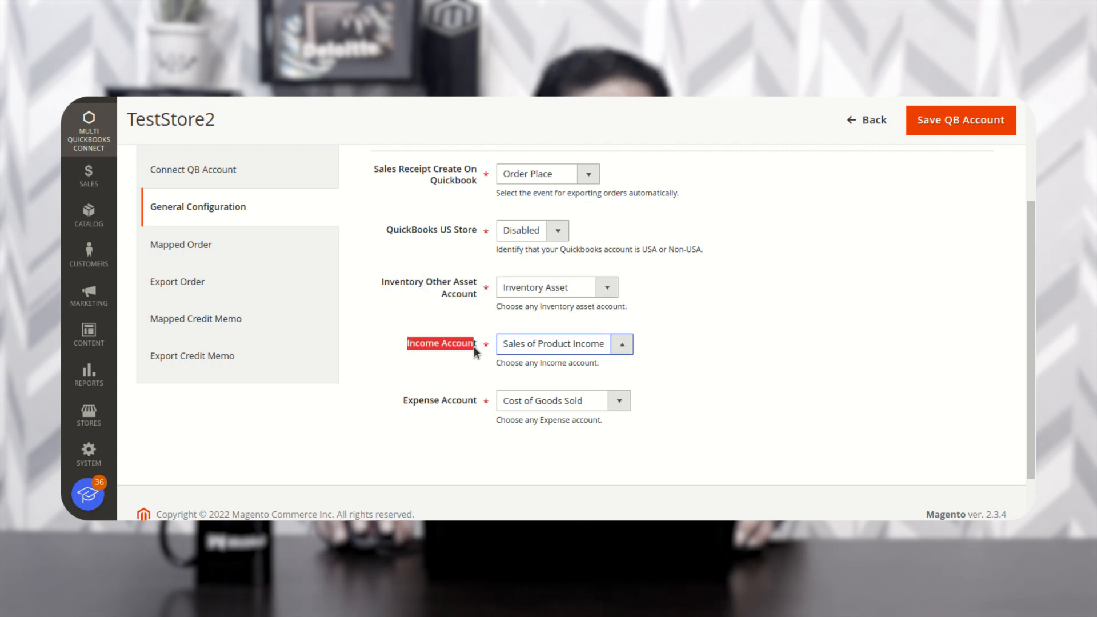
- Keep Sales of Product Income and Cost of Goods Sold accounts, then view the Mapped Order list
left_click_drag(474, 346, 477, 346)
left_click_drag(400, 402, 481, 409)
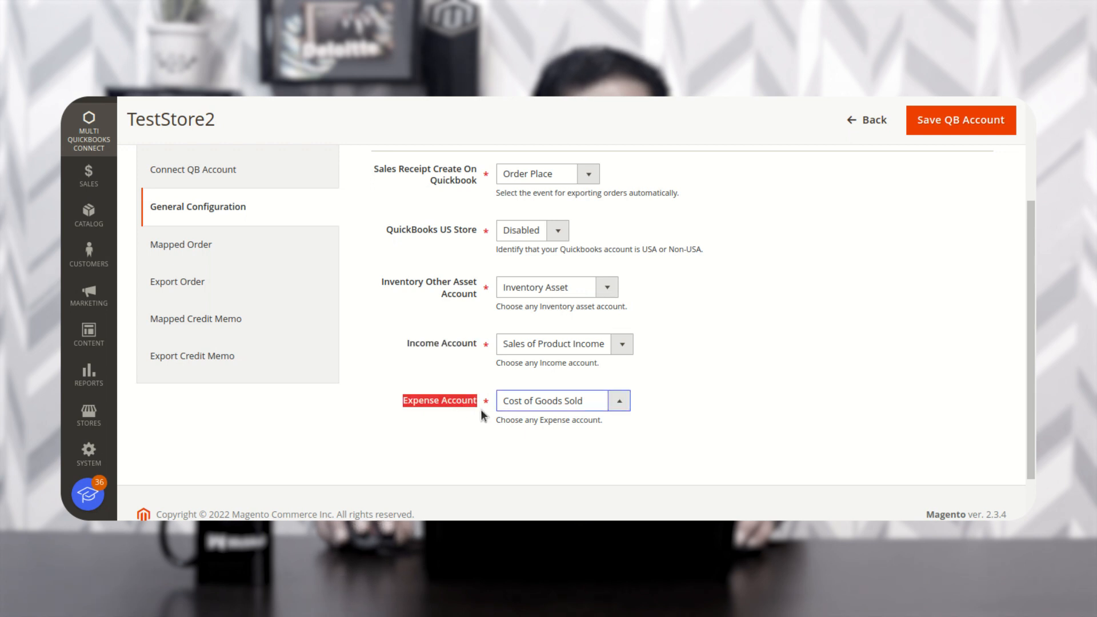
left_click(622, 346)
left_click(657, 355)
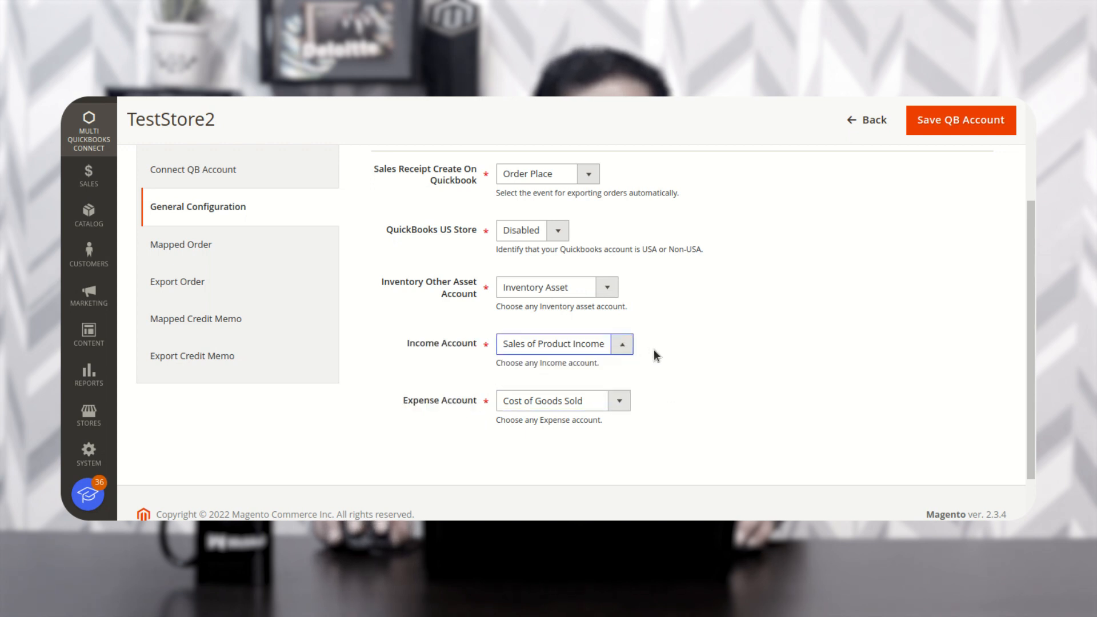
left_click(629, 402)
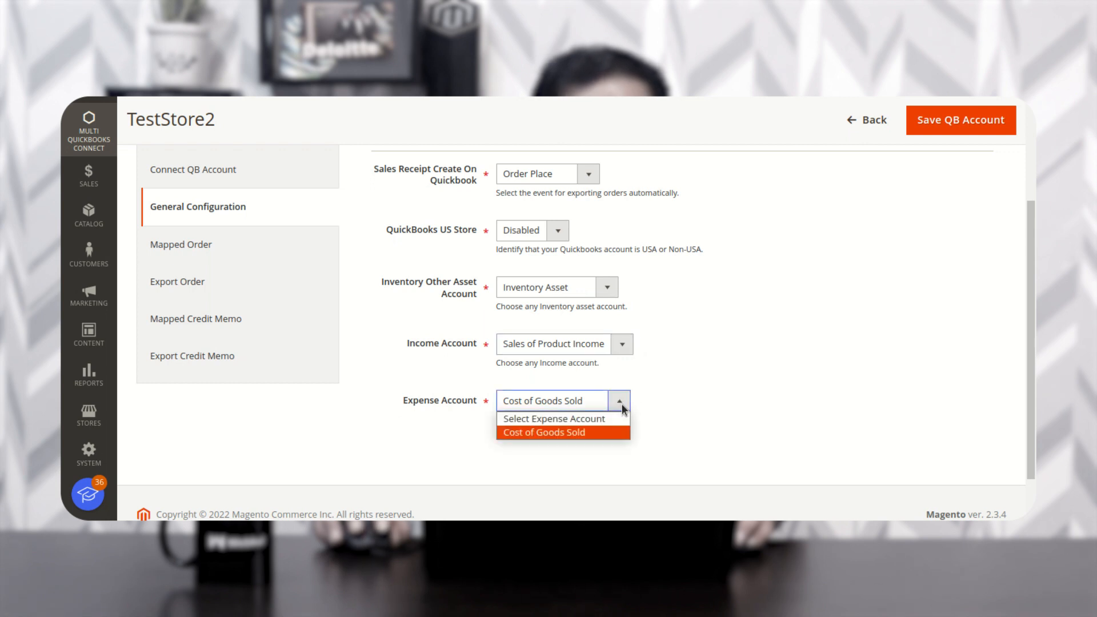
left_click(688, 415)
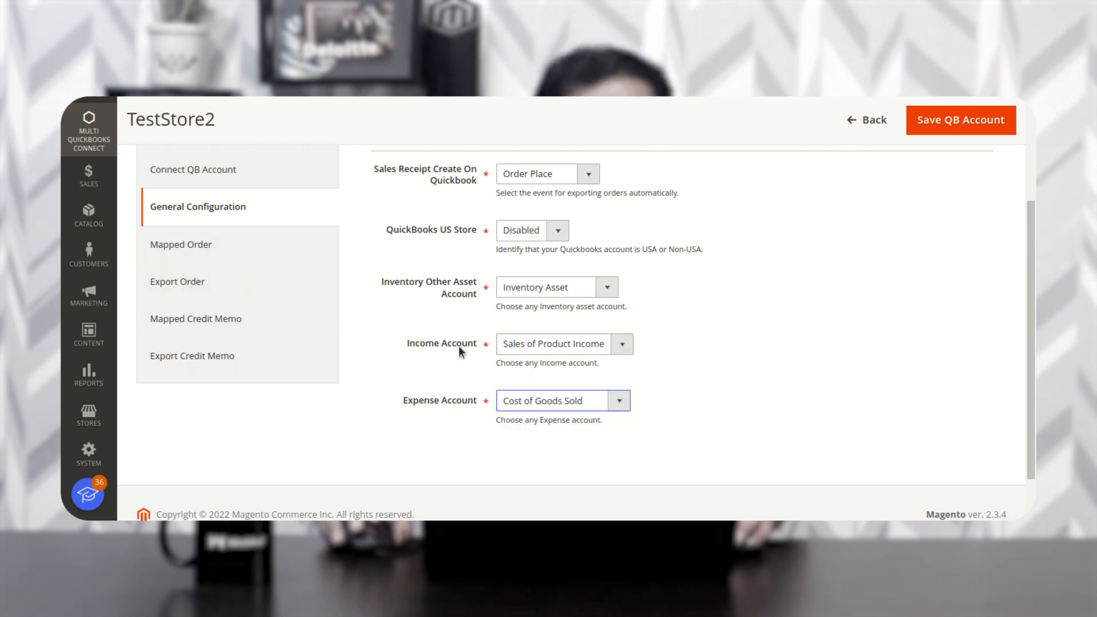
left_click(215, 255)
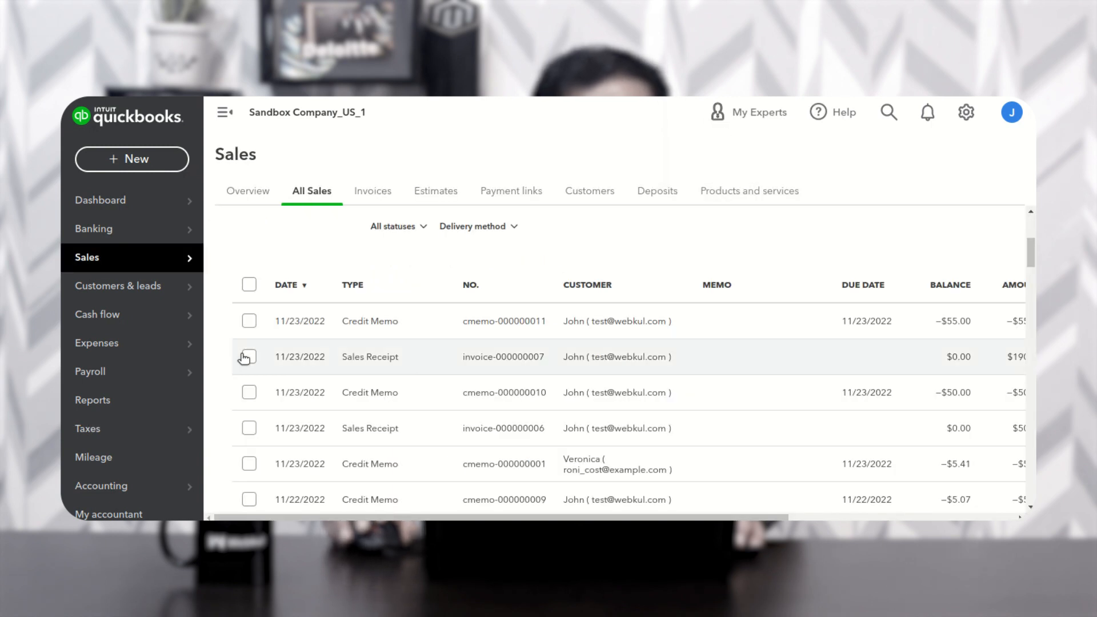
- Find the $5.07 Round Neck T-Shirt sales receipt in All Sales and open order-000000018 for editing
scroll(454, 451, "down", 3)
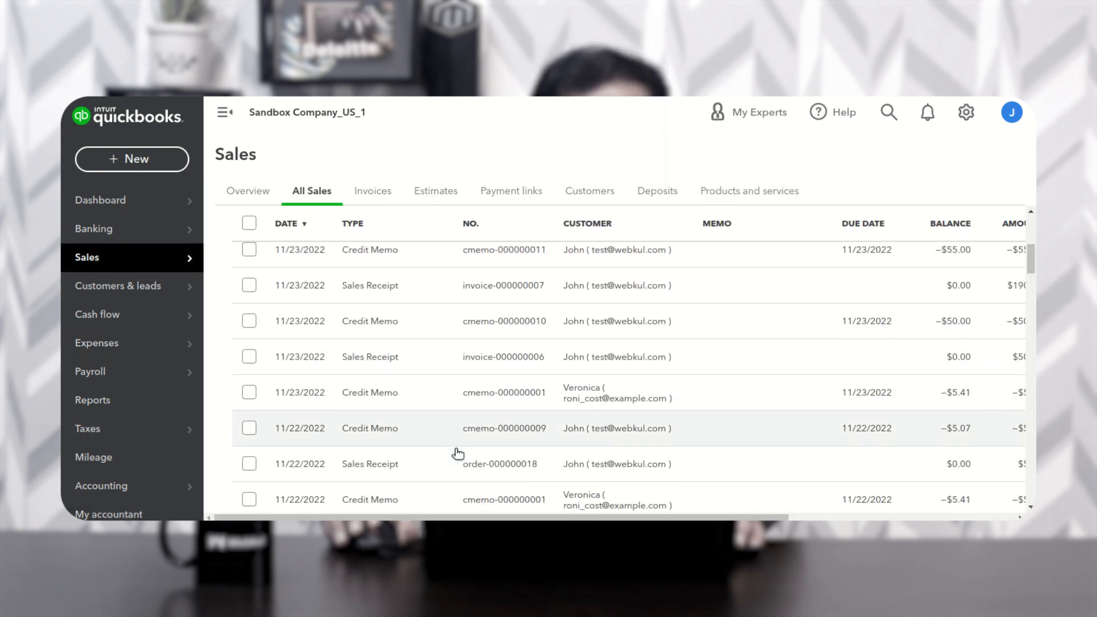
scroll(458, 453, "down", 1)
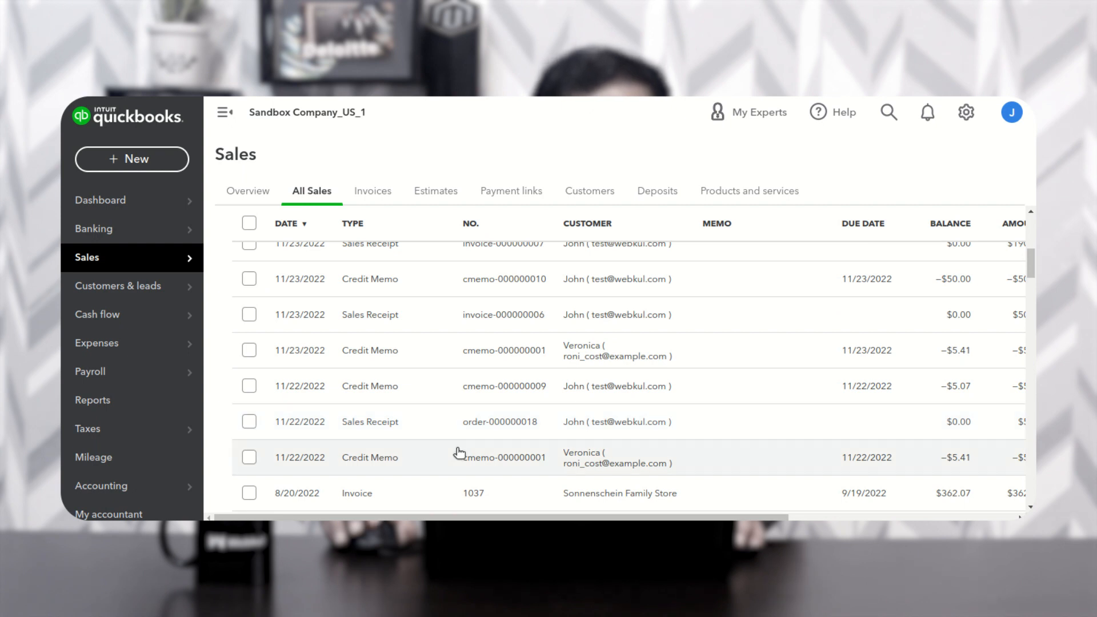
scroll(456, 451, "down", 1)
scroll(434, 448, "down", 1)
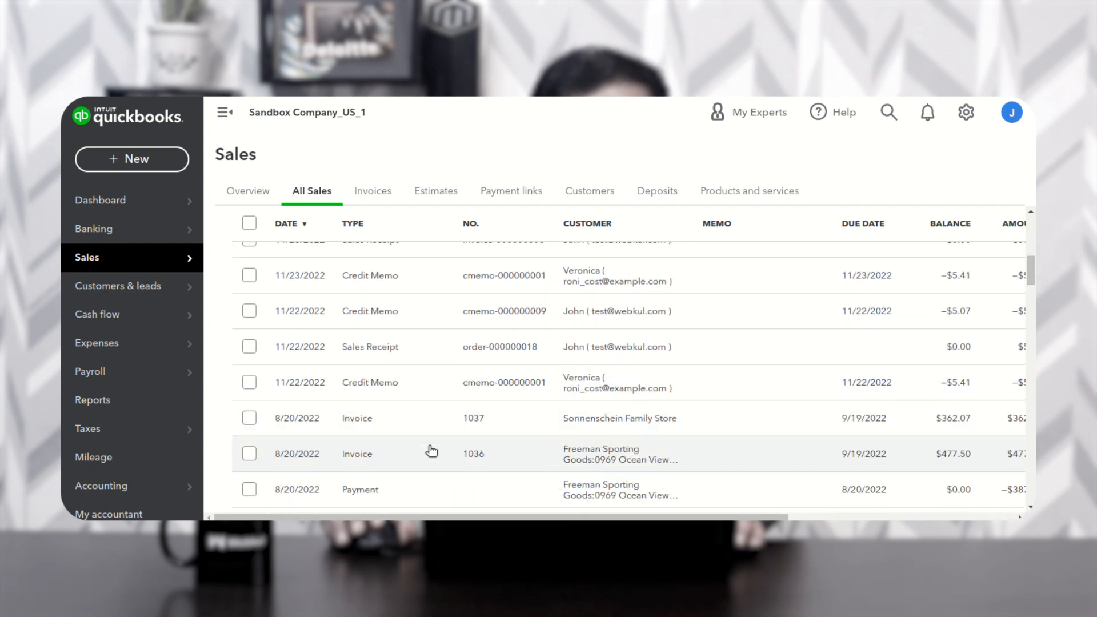
scroll(355, 416, "up", 1)
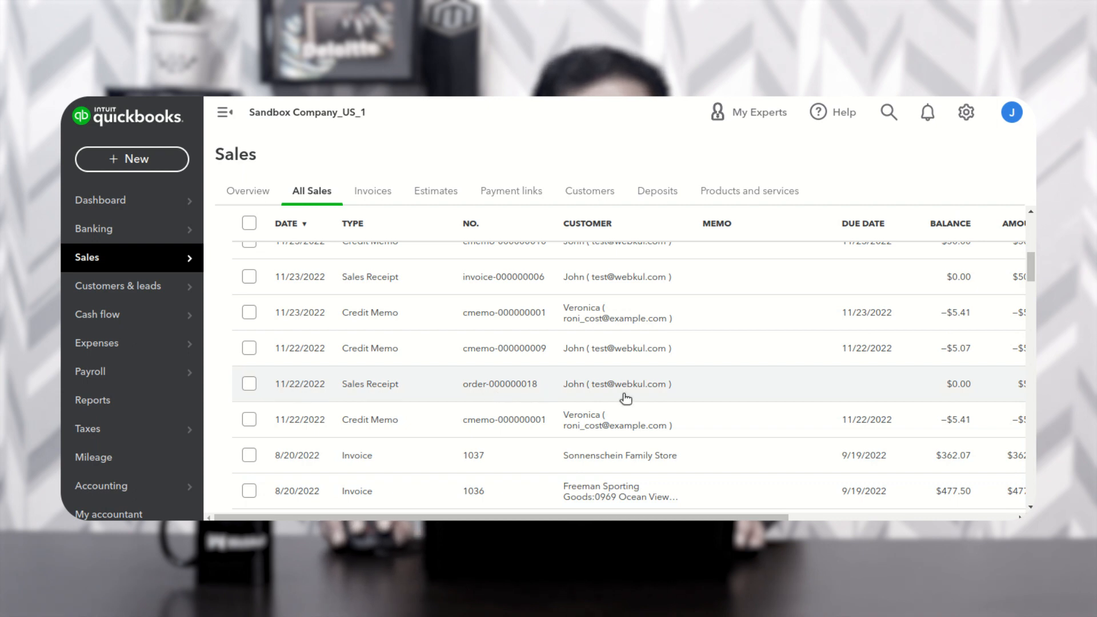
left_click(355, 383)
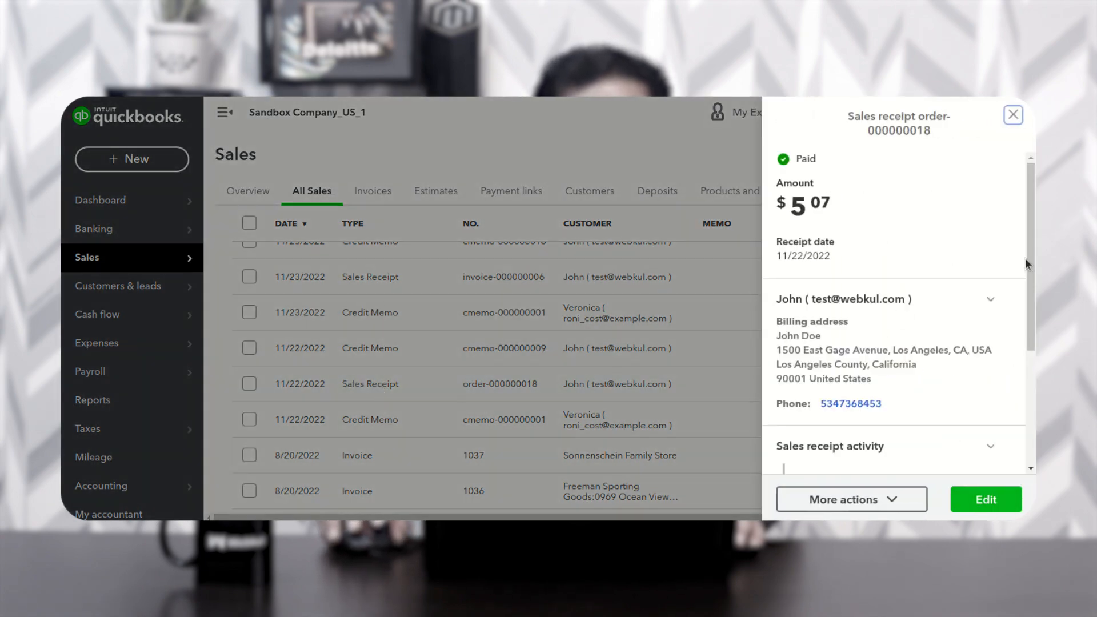
scroll(1024, 259, "down", 3)
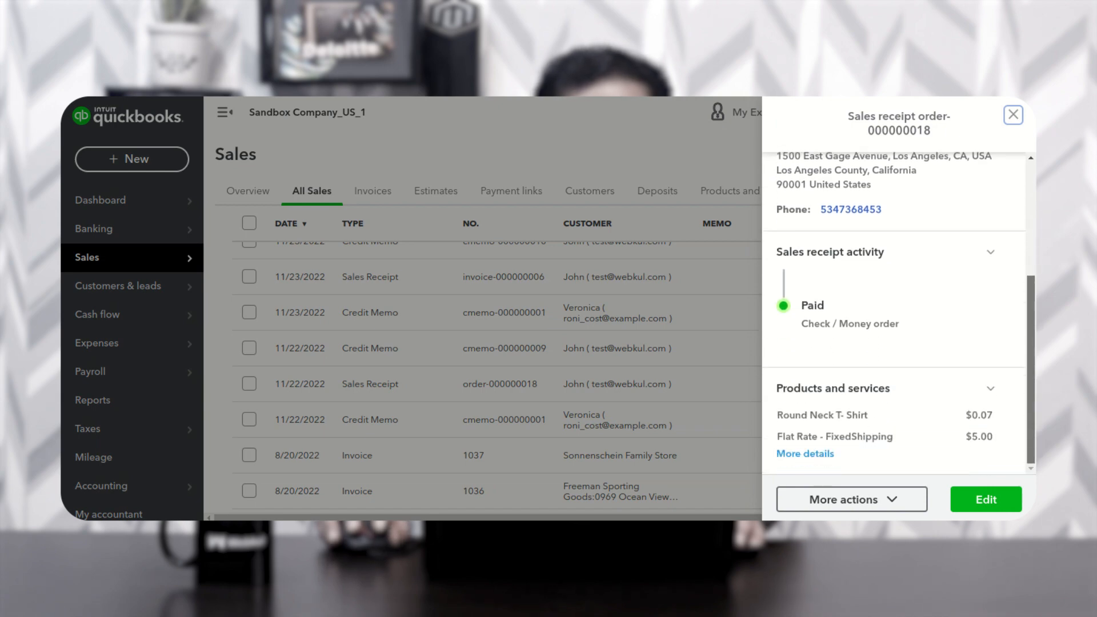
left_click(985, 499)
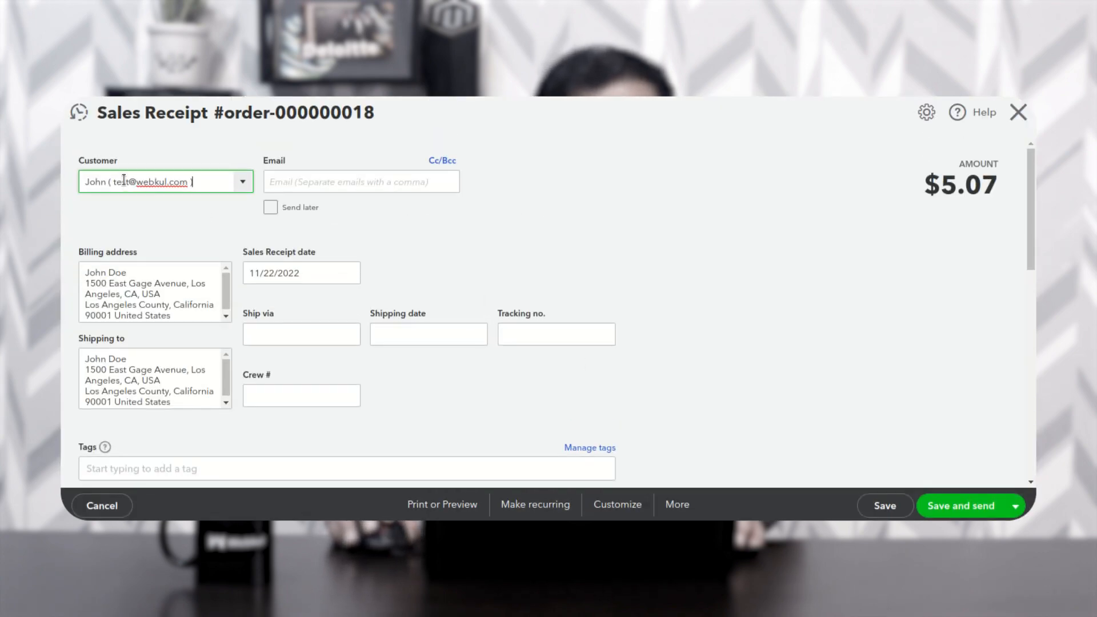
- Review receipt order-000000018's customer, T-shirt and shipping lines, then close it
left_click_drag(79, 161, 109, 160)
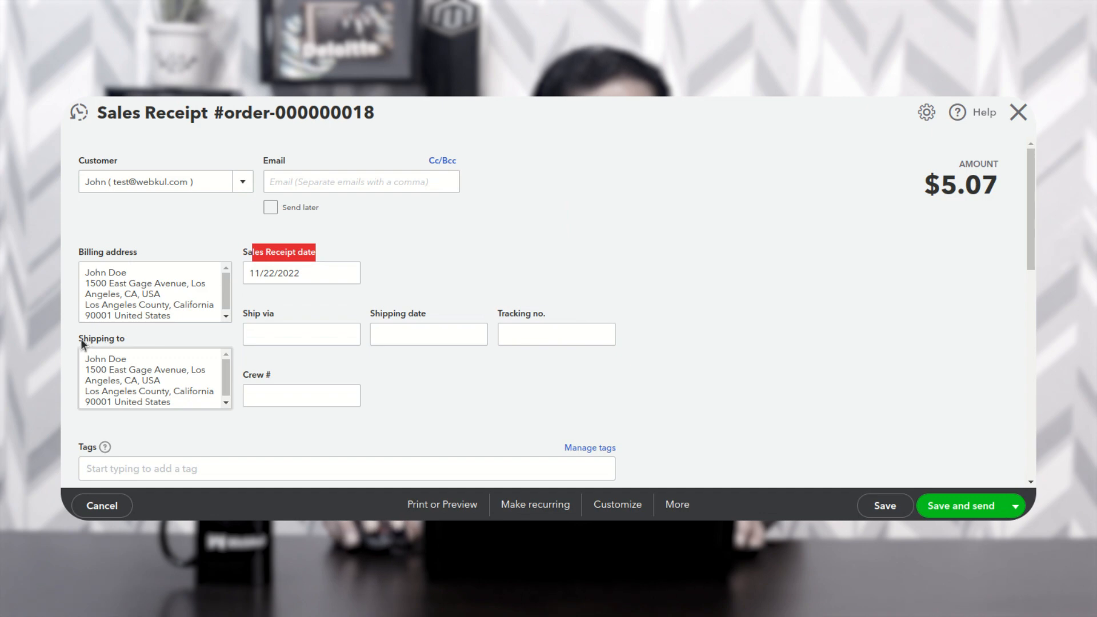
scroll(623, 397, "down", 3)
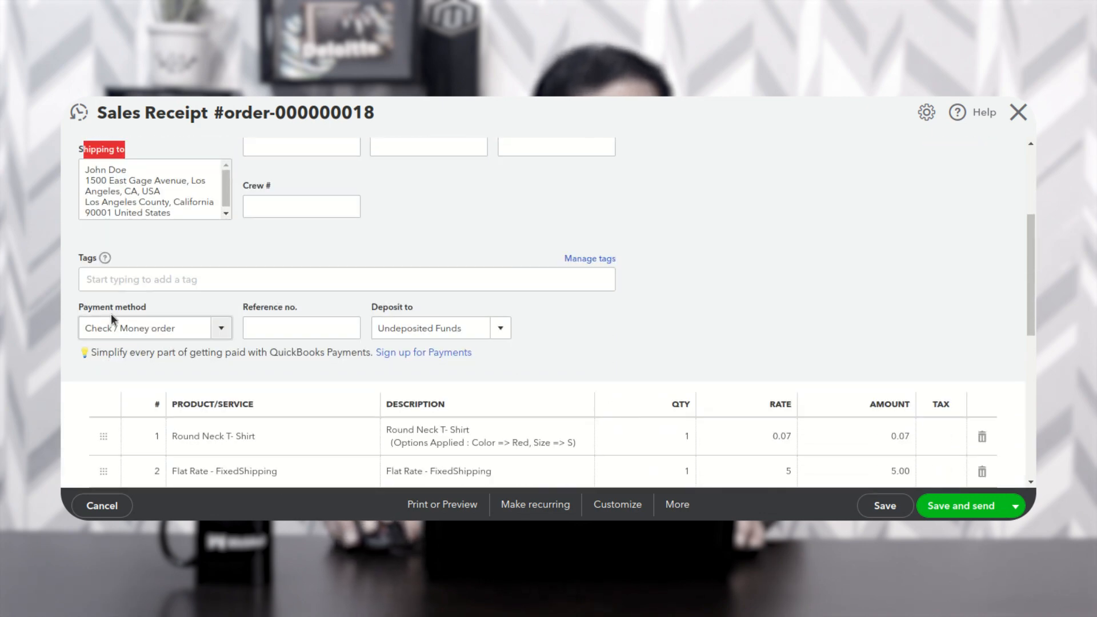
scroll(244, 387, "down", 2)
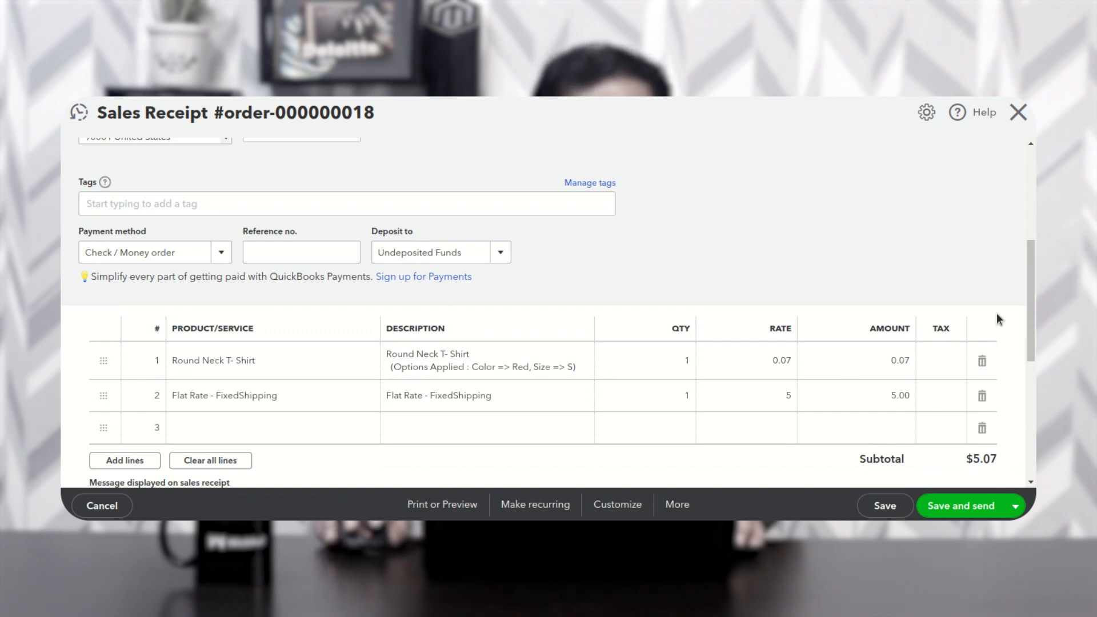
scroll(1028, 303, "down", 4)
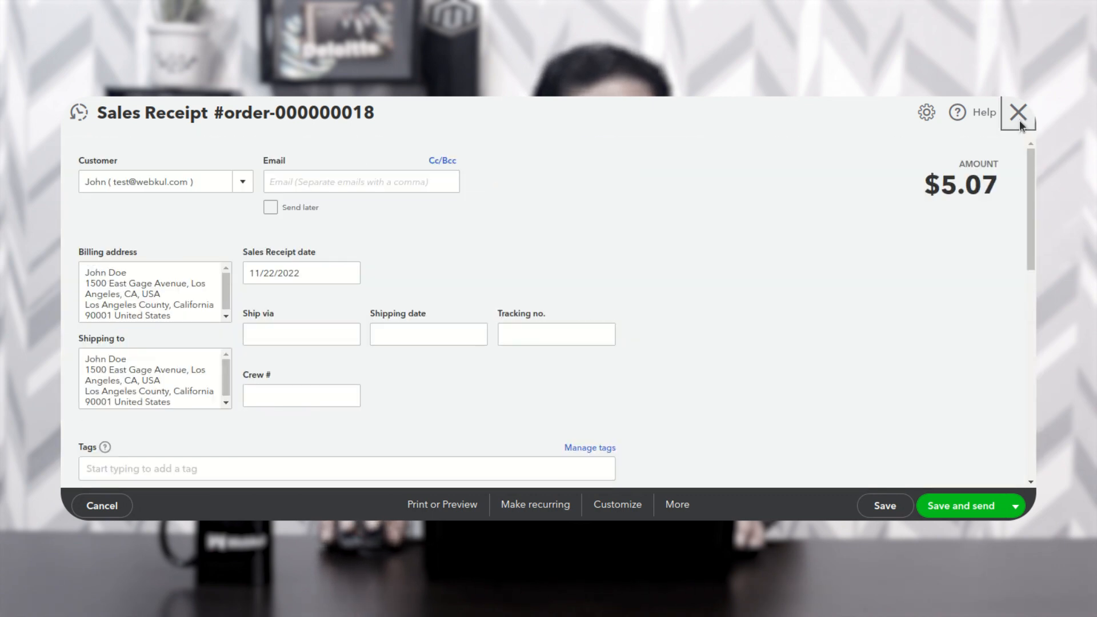
left_click(1019, 120)
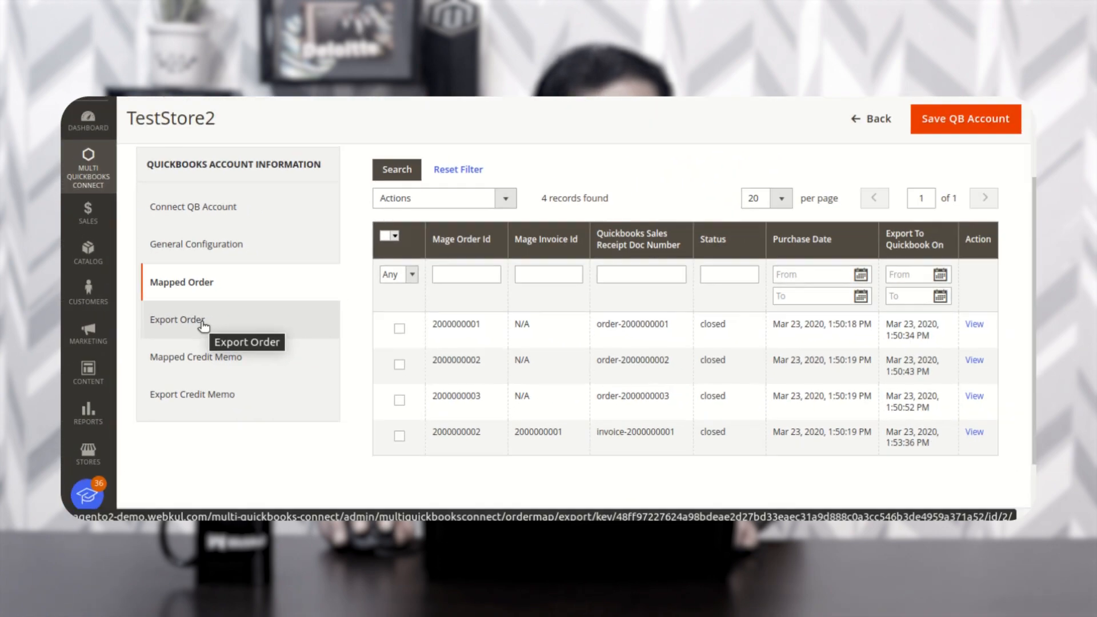
- Check the Export Order list's one pending order, then return to QB General Configuration
left_click(212, 334)
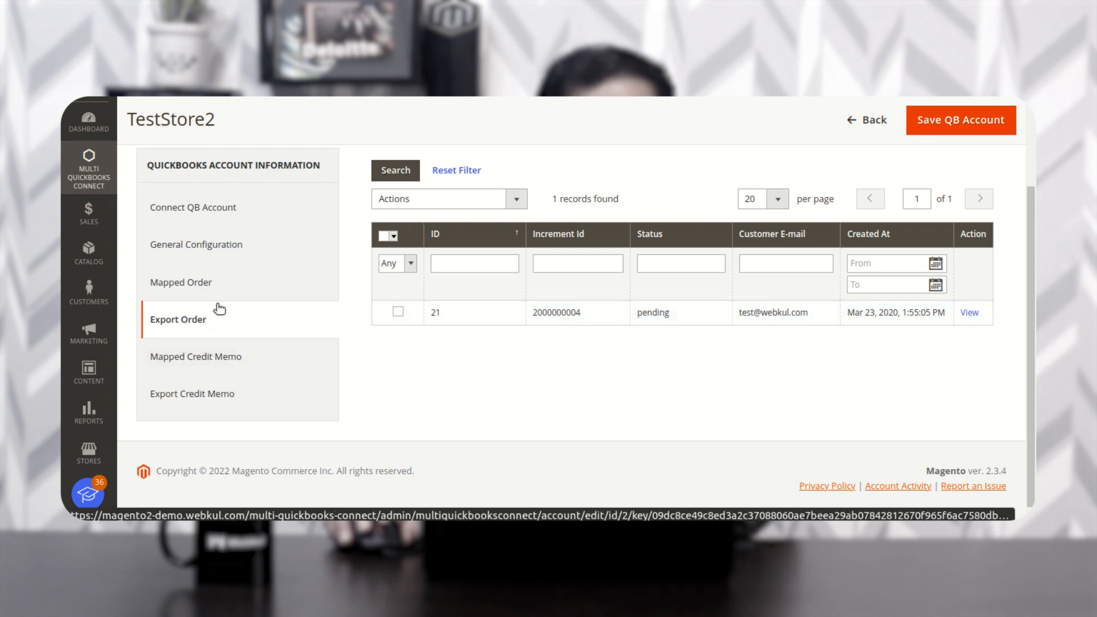
left_click(228, 248)
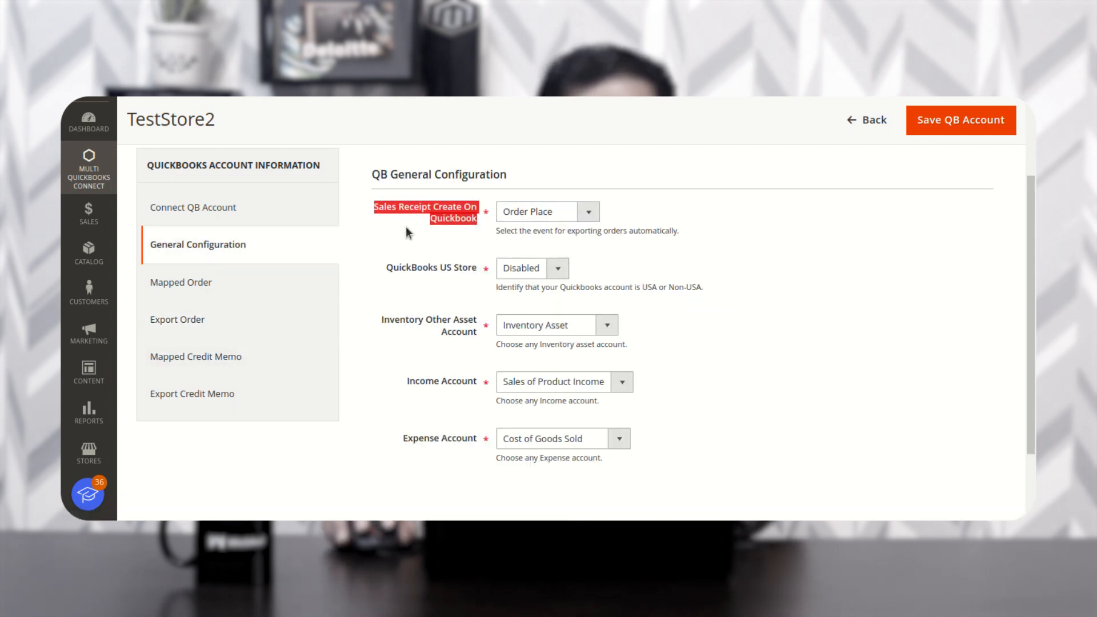
left_click(588, 212)
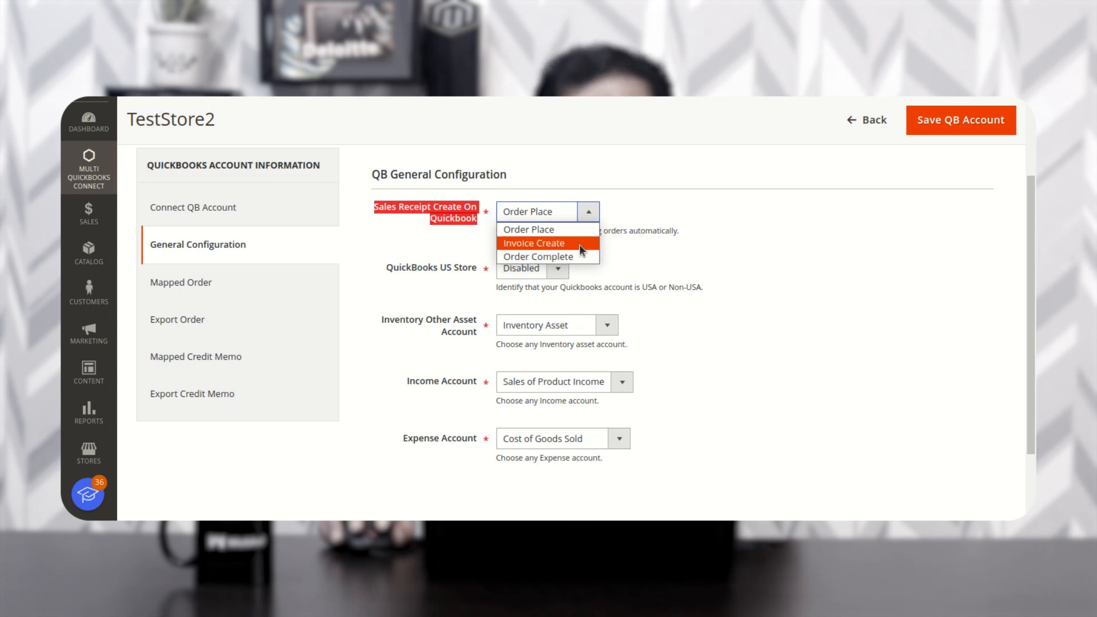
left_click(660, 243)
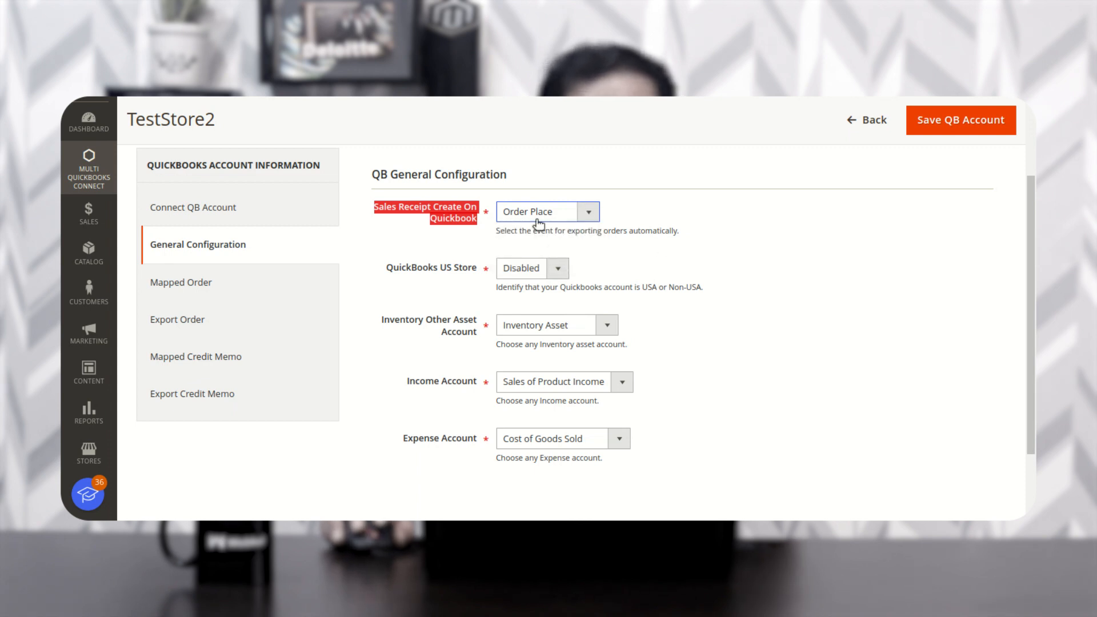
left_click(189, 328)
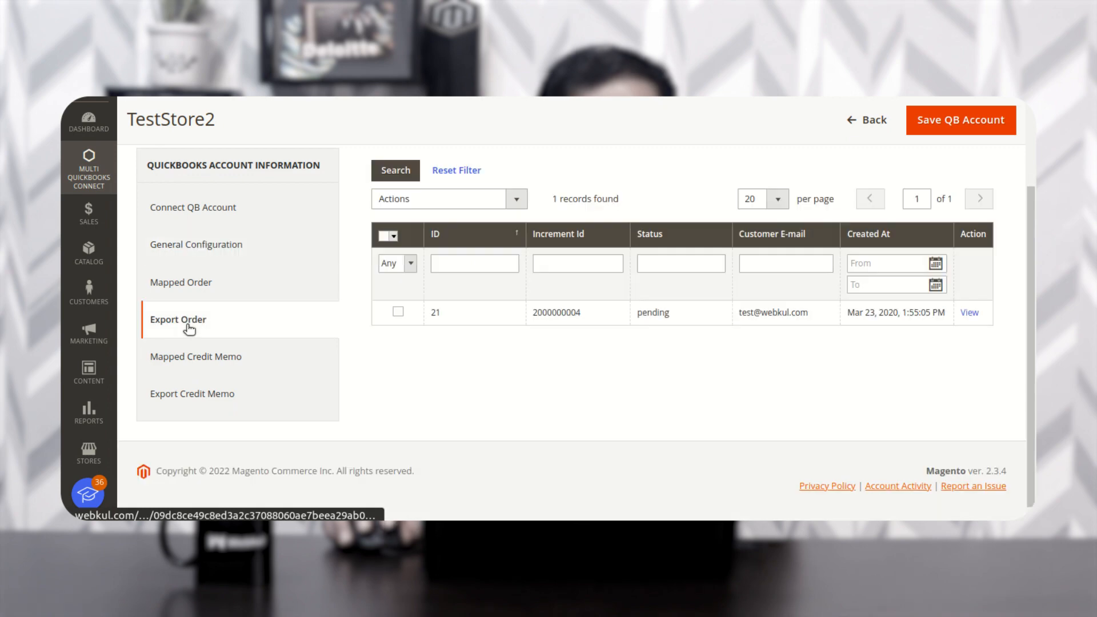
- Export the selected pending order with Actions > Export Orders to quickbooks and confirm
left_click(399, 314)
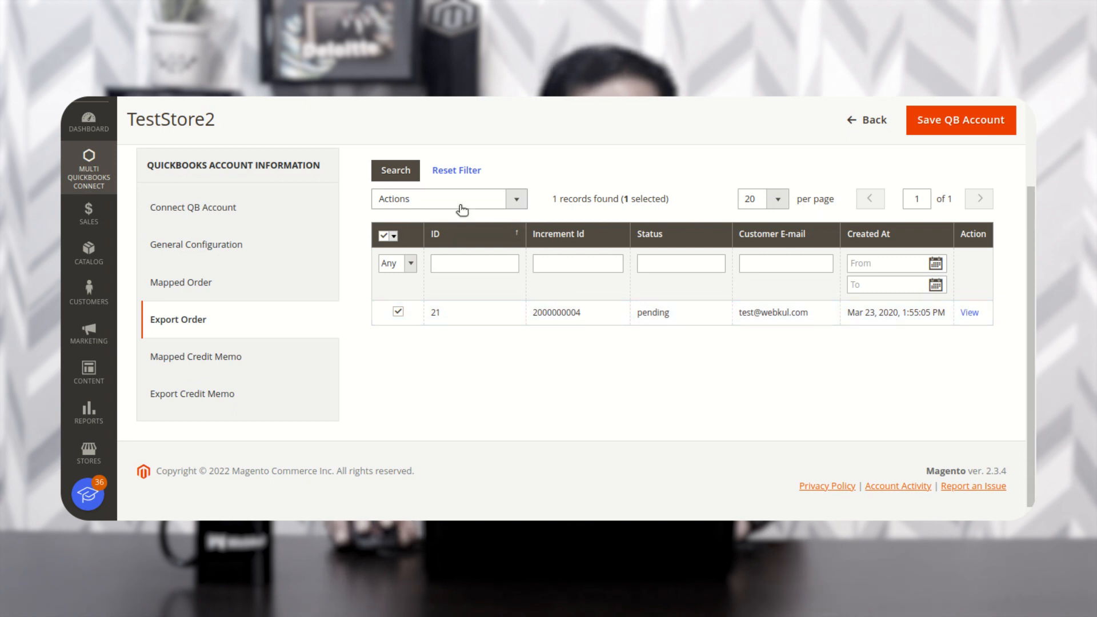
left_click(518, 200)
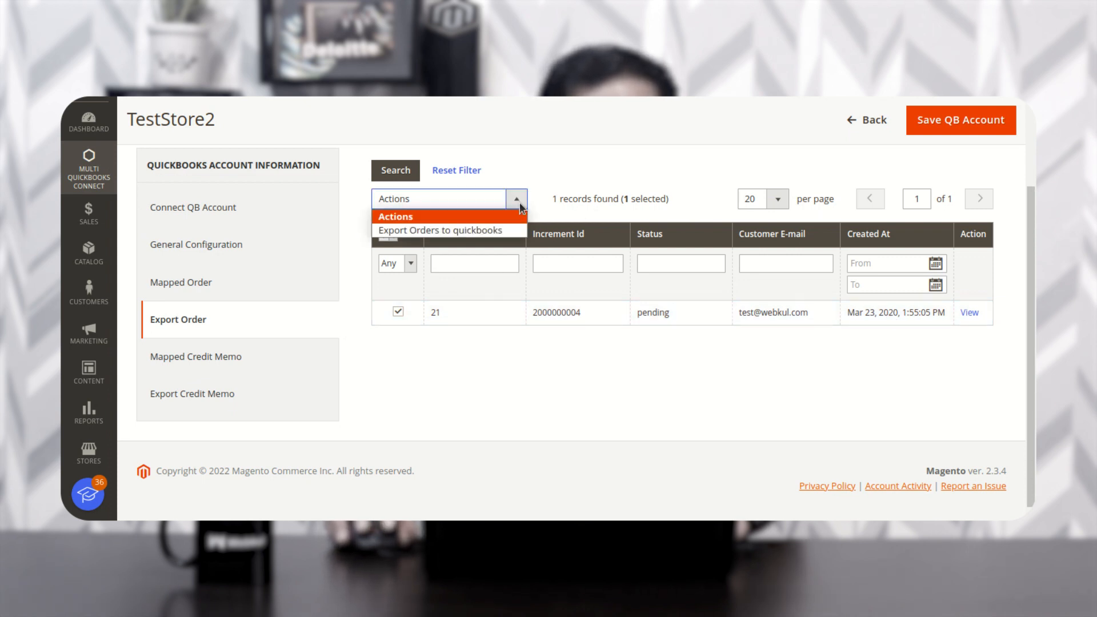
left_click(496, 229)
left_click(552, 201)
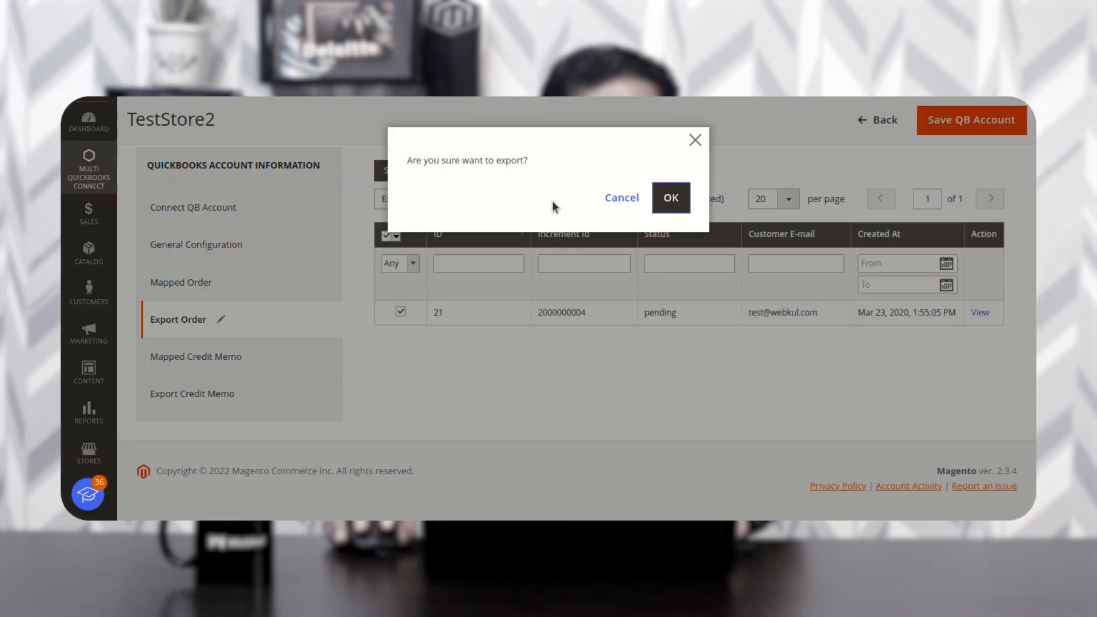
left_click(671, 201)
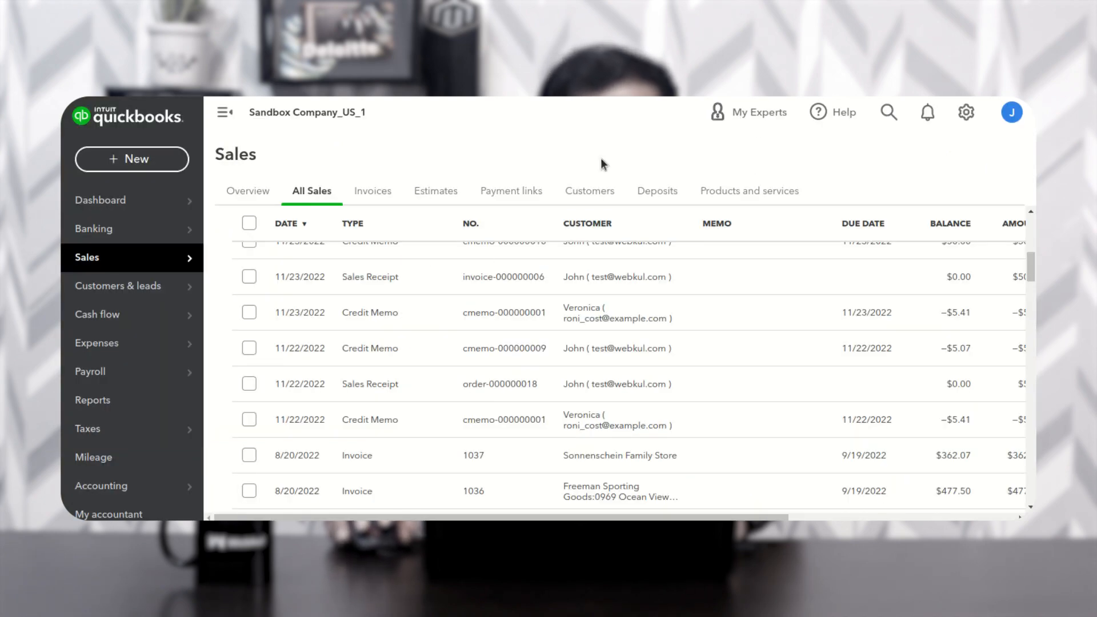
- Inspect All Sales to find the exported order listed as a paid $50.00 sales receipt
scroll(314, 351, "up", 10)
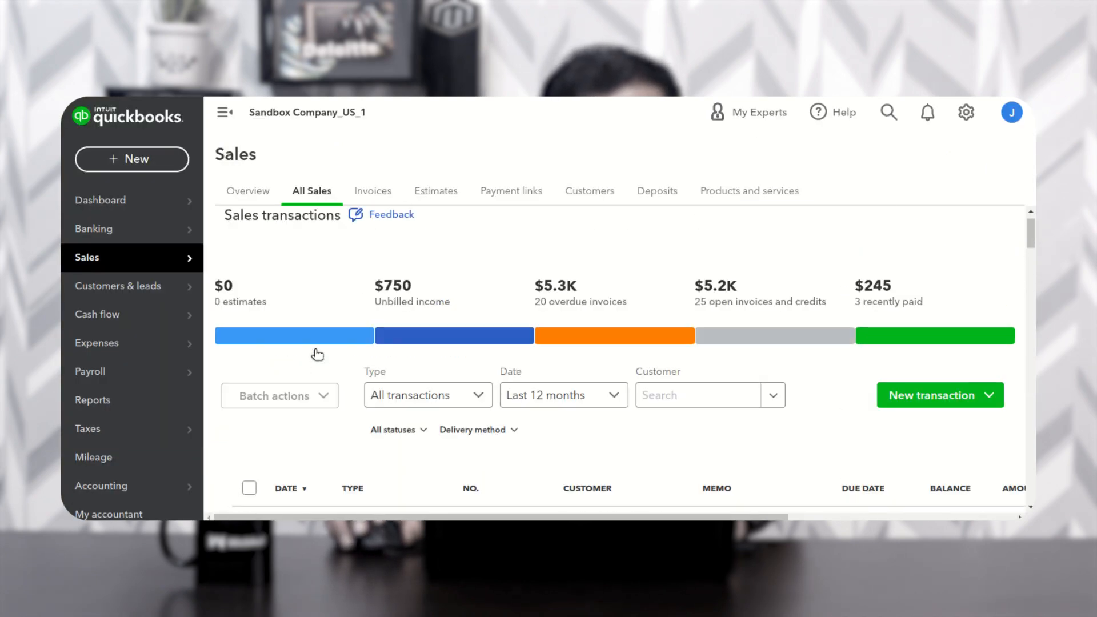
scroll(319, 358, "down", 2)
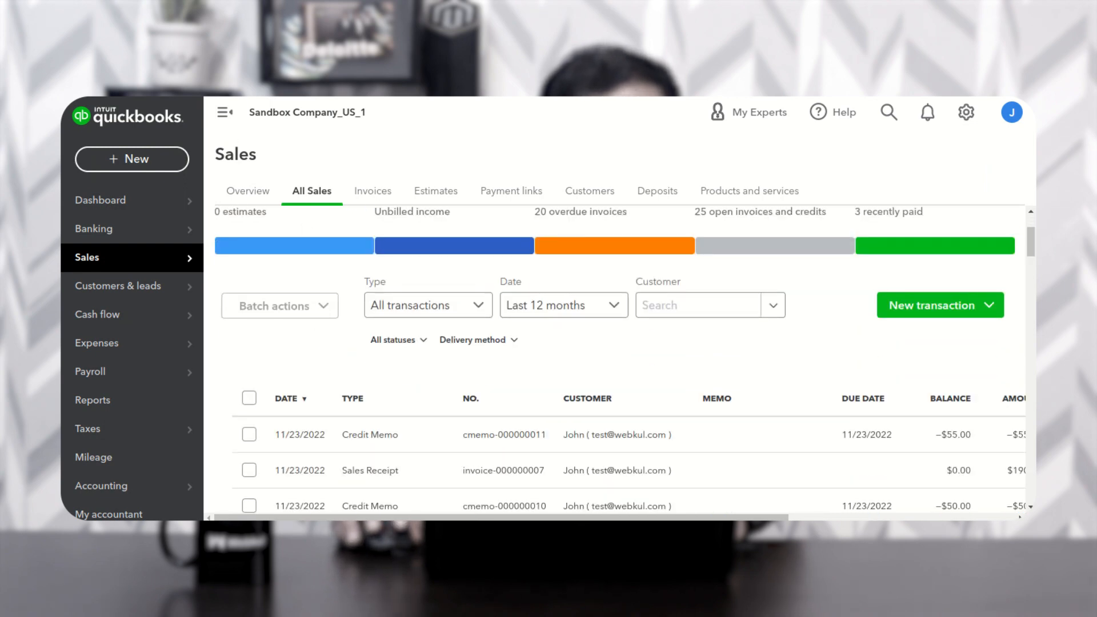
left_click(384, 440)
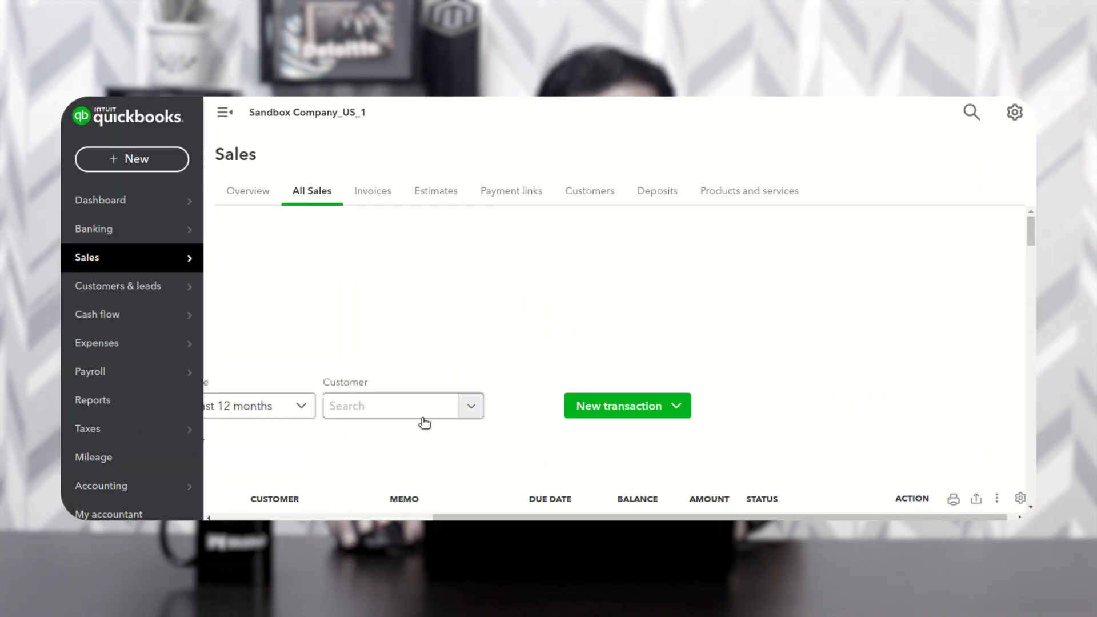
scroll(457, 434, "down", 1)
left_click_drag(490, 517, 252, 504)
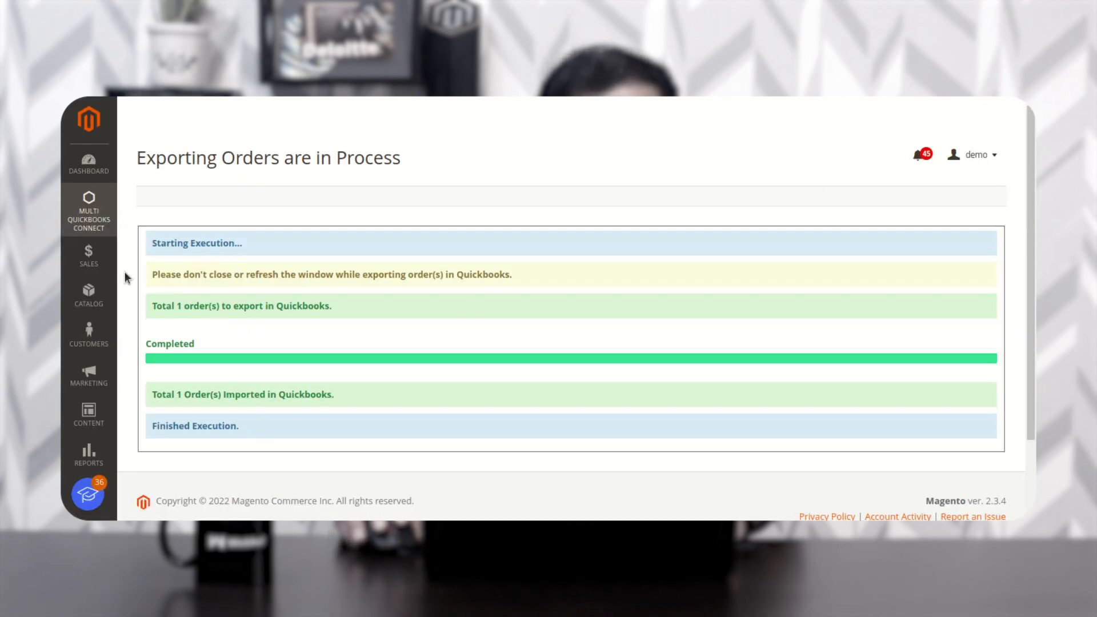
left_click(96, 215)
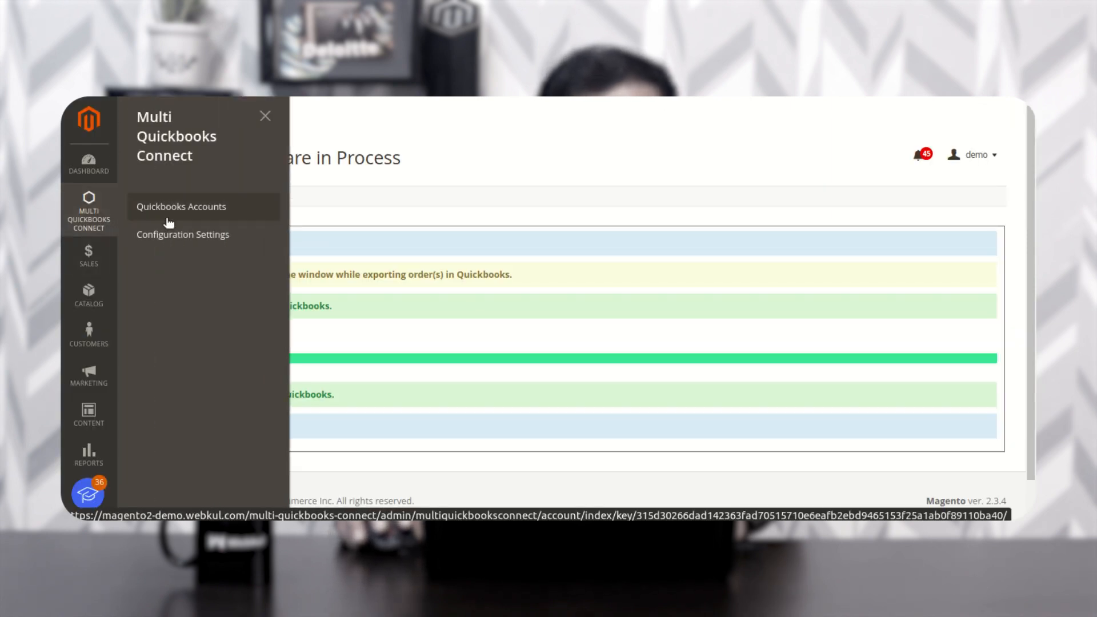
left_click(206, 236)
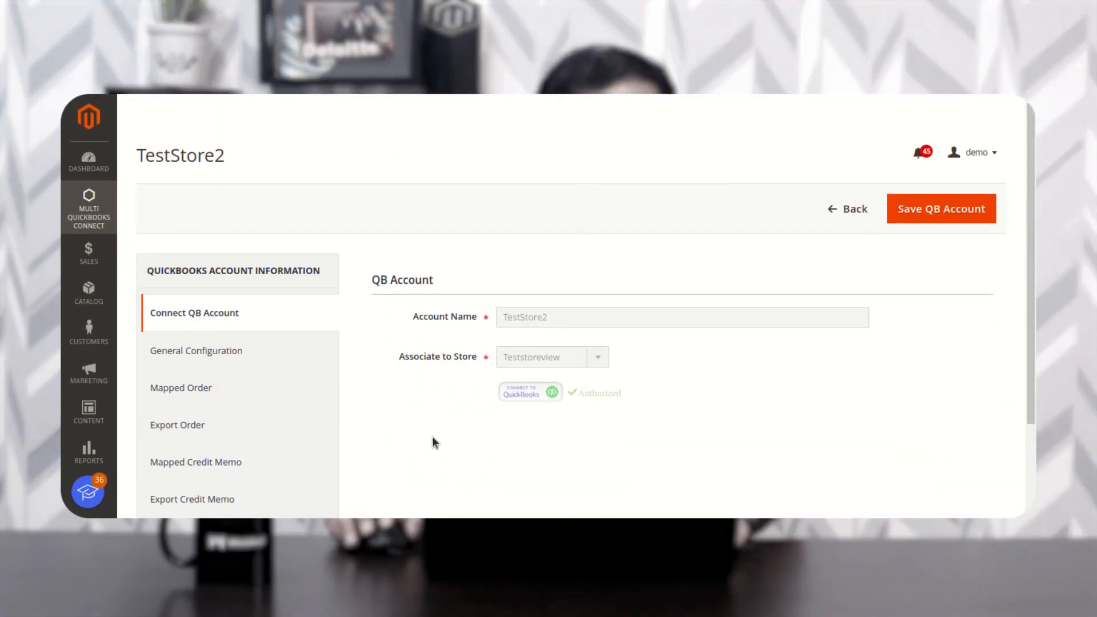
scroll(431, 509, "down", 2)
left_click(216, 387)
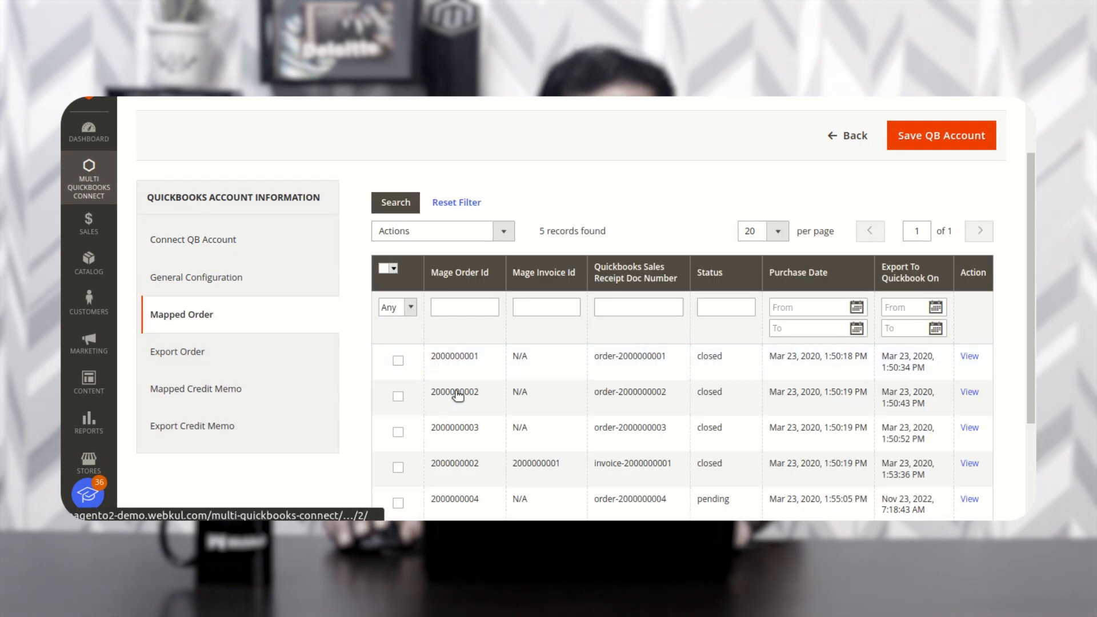
scroll(457, 394, "down", 1)
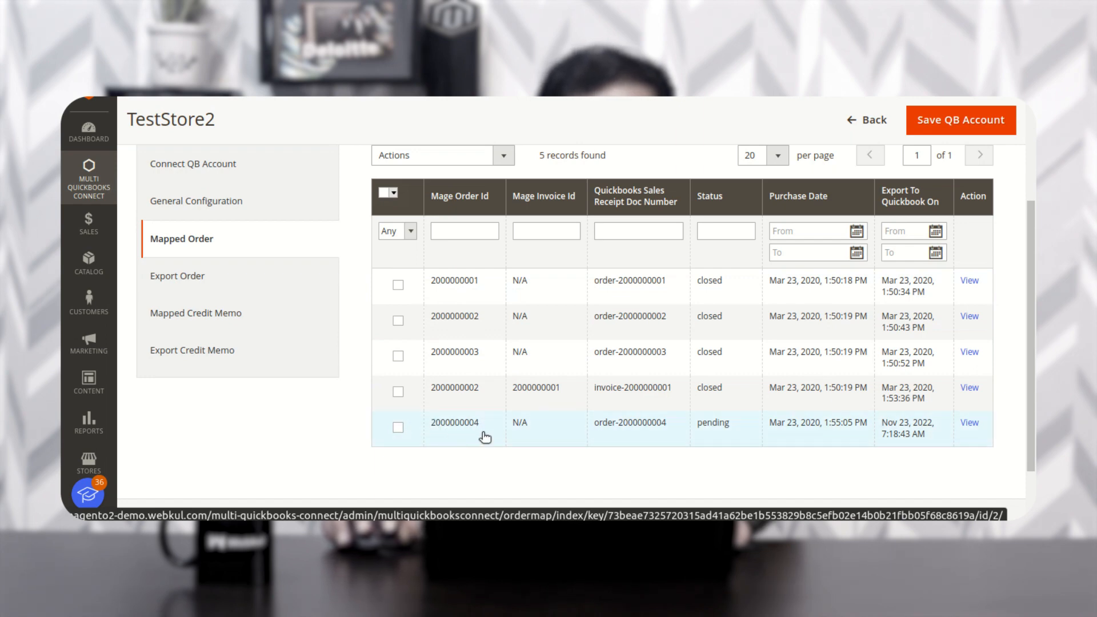
left_click(202, 281)
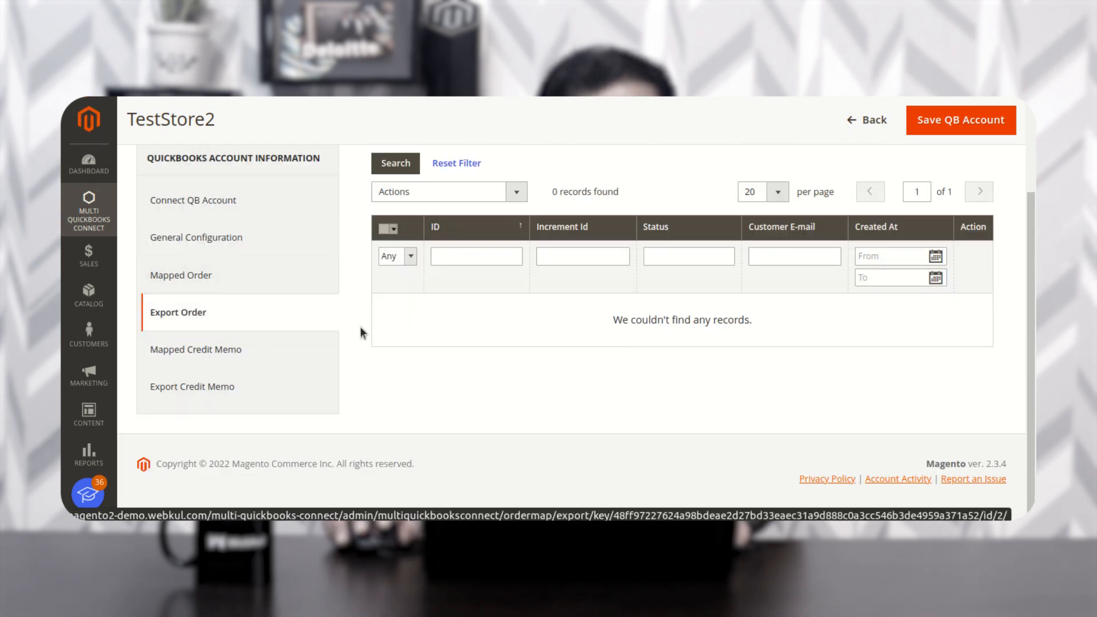
left_click(225, 351)
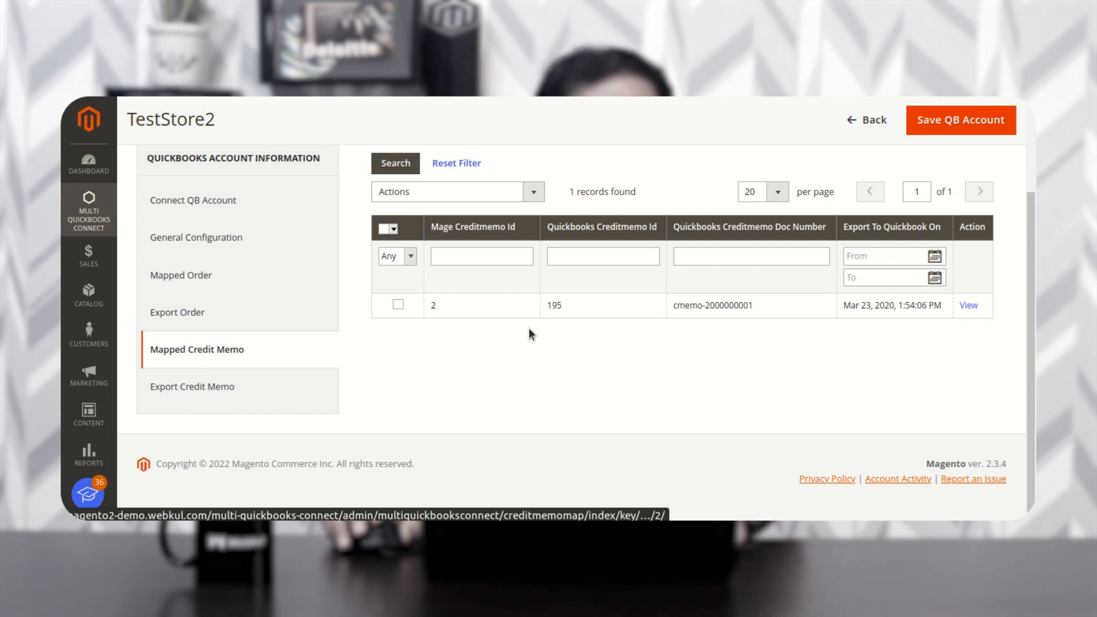
- Select the mapped credit memo, back out of its actions list, and go to Export Credit Memo
left_click(398, 305)
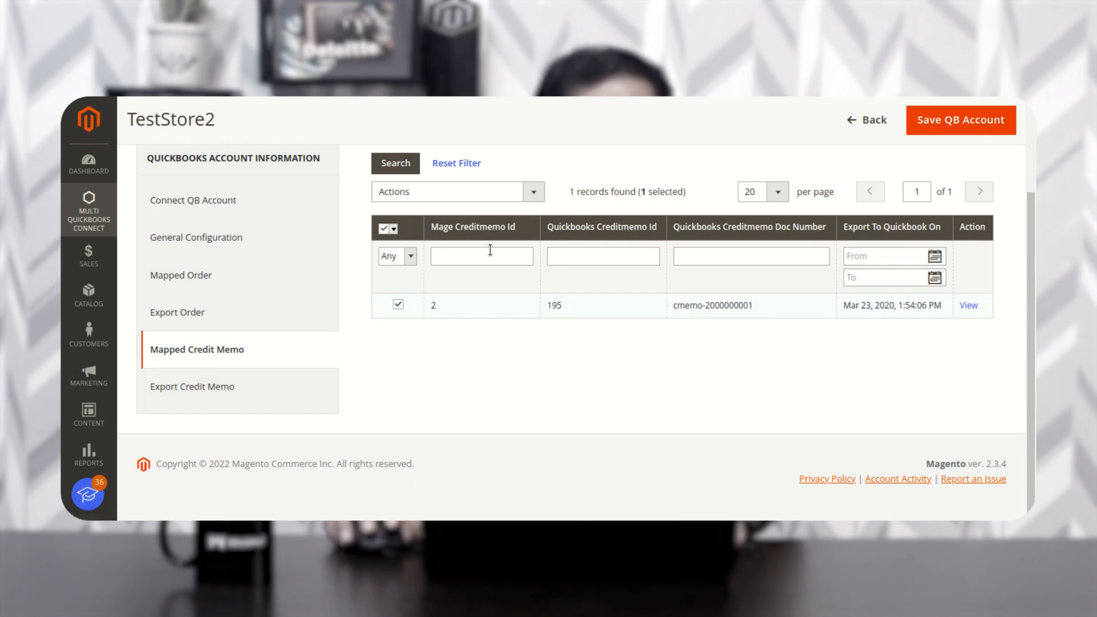
left_click(533, 194)
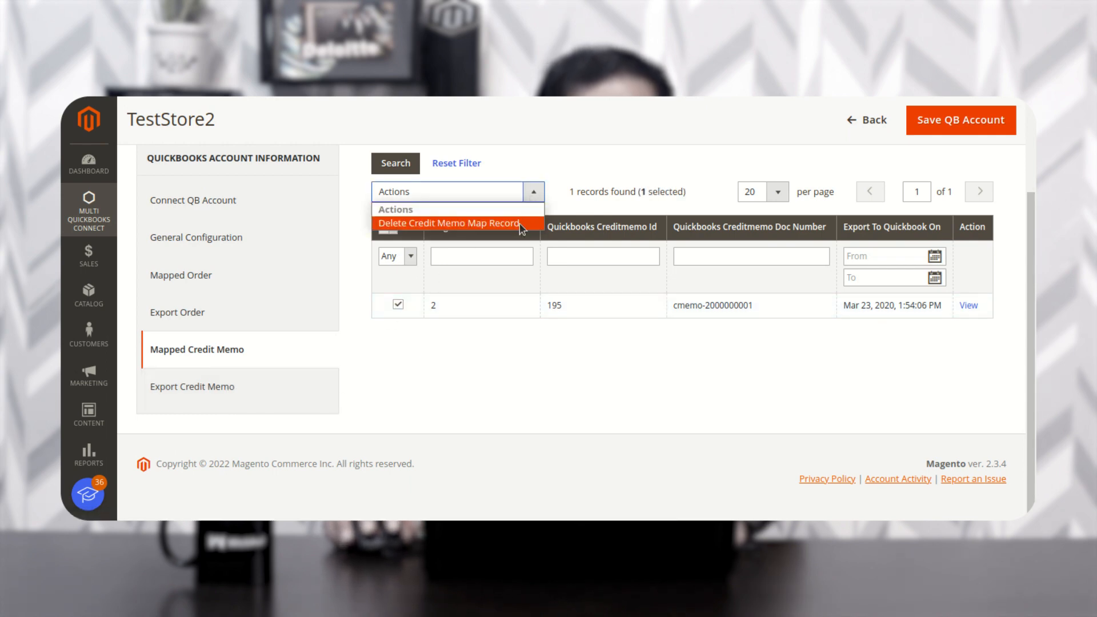
left_click(498, 349)
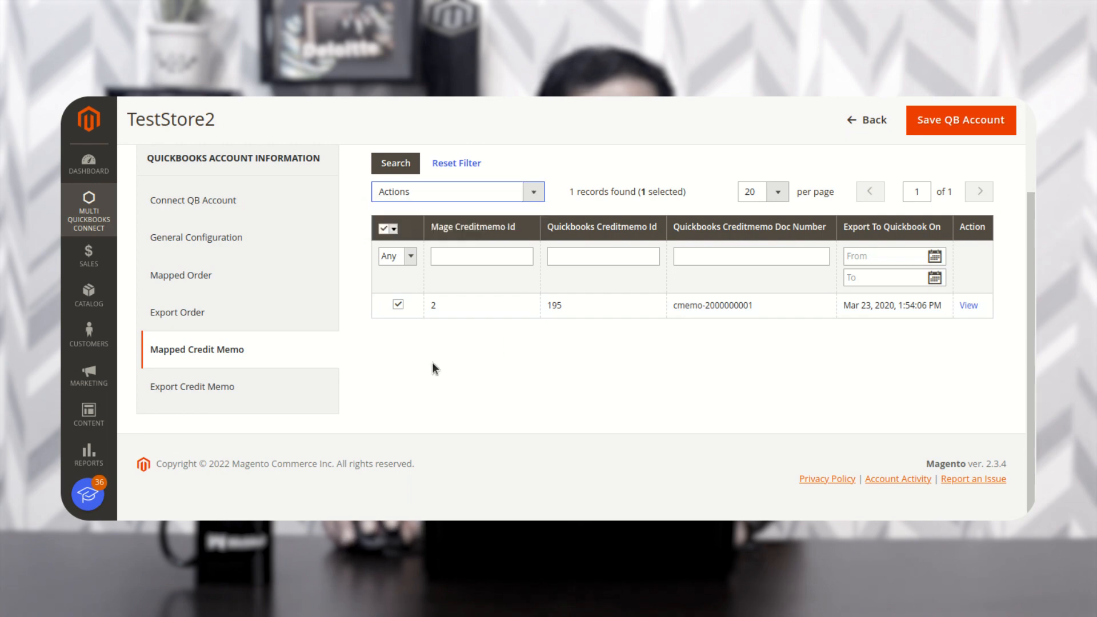
left_click(217, 392)
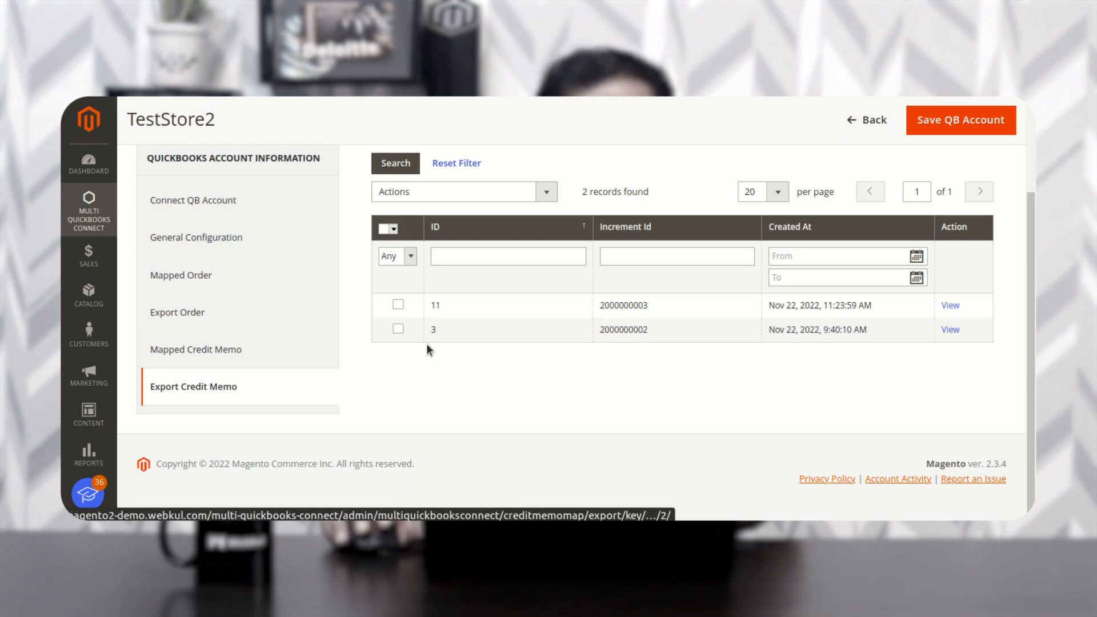
- Export credit memo ID 3 with Actions > Export Credit Memos to quickbooks and confirm
left_click(398, 329)
left_click(517, 194)
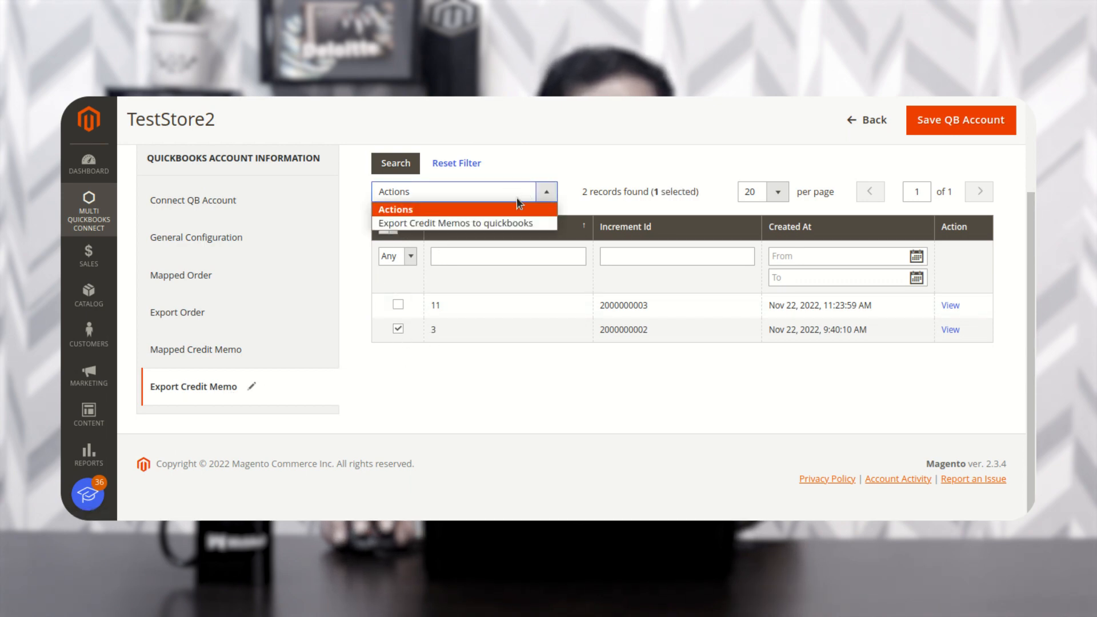
left_click(486, 224)
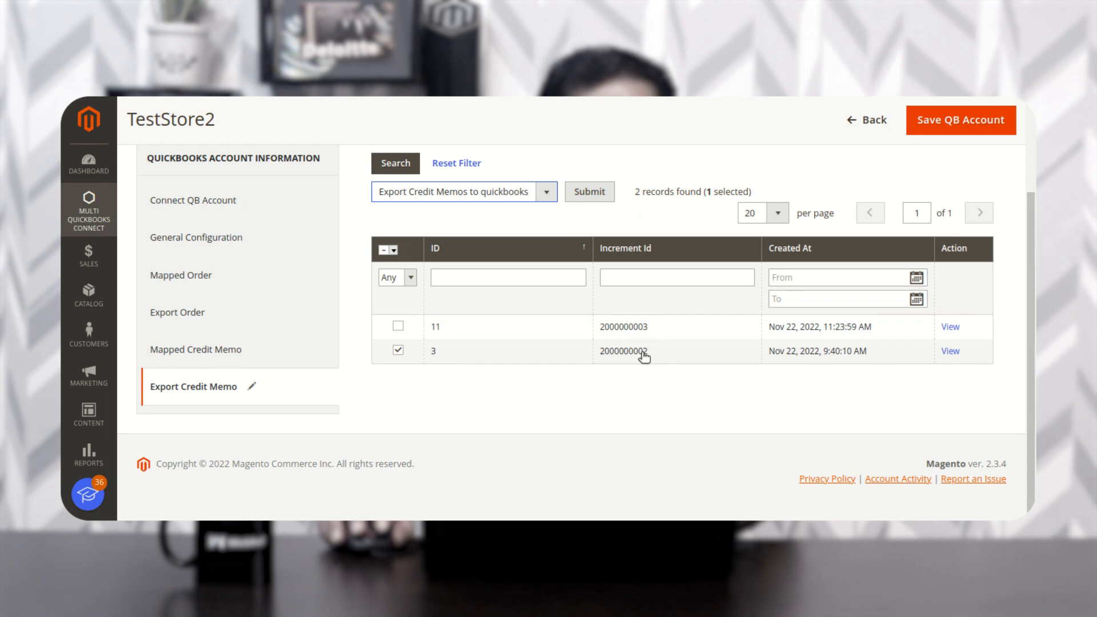
left_click(583, 194)
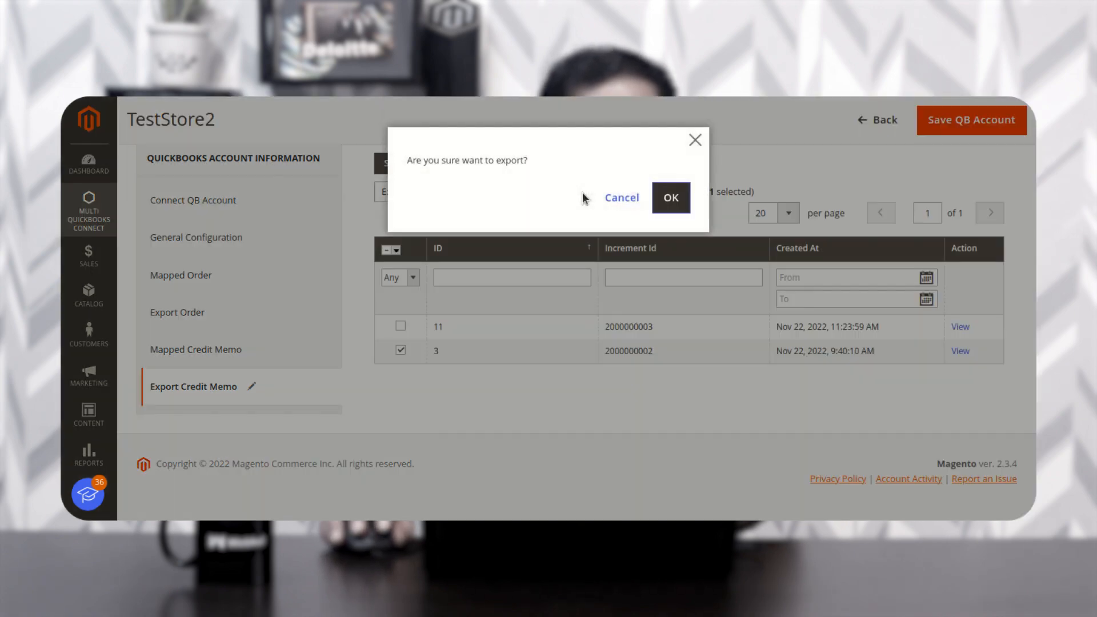
left_click(663, 198)
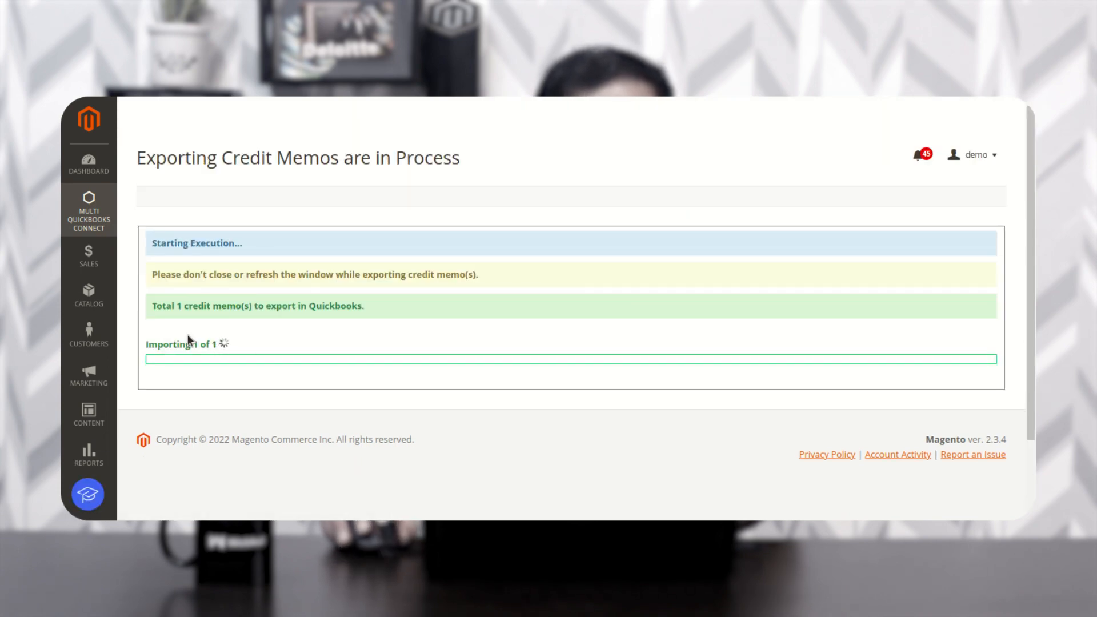
- Highlight the export result lines: one credit memo queued and one imported into QuickBooks
left_click_drag(158, 307, 365, 307)
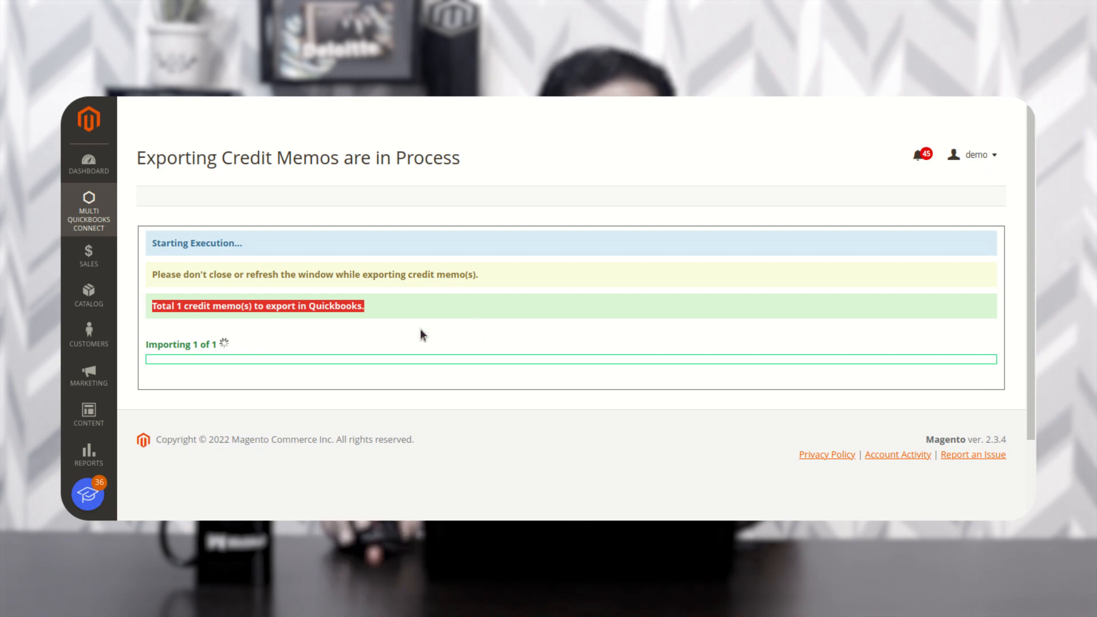
left_click(380, 302)
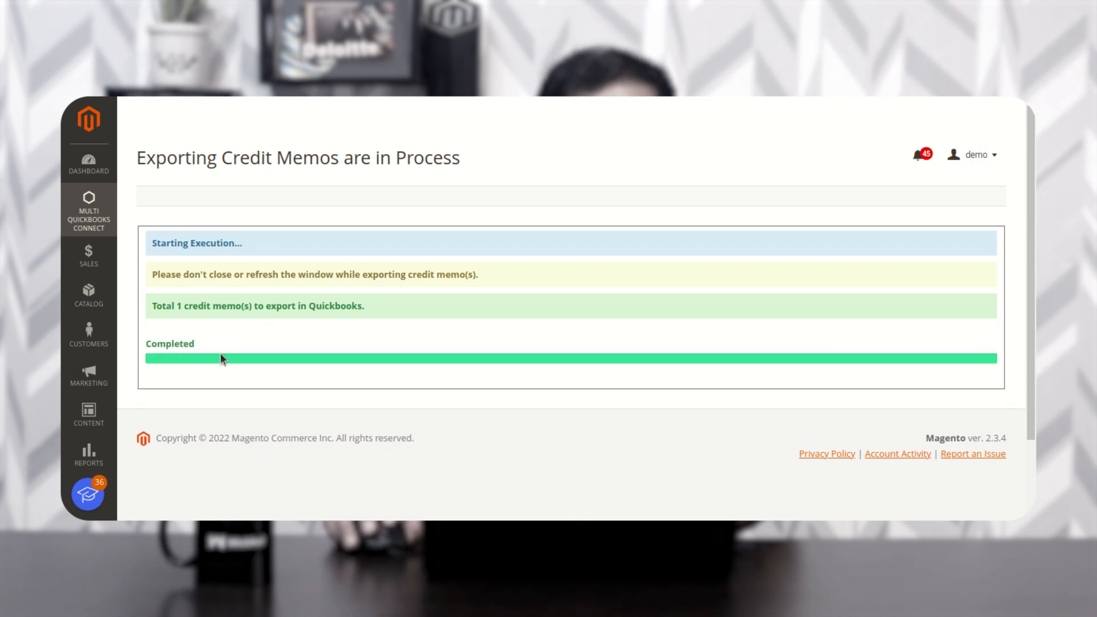
left_click_drag(167, 394, 360, 399)
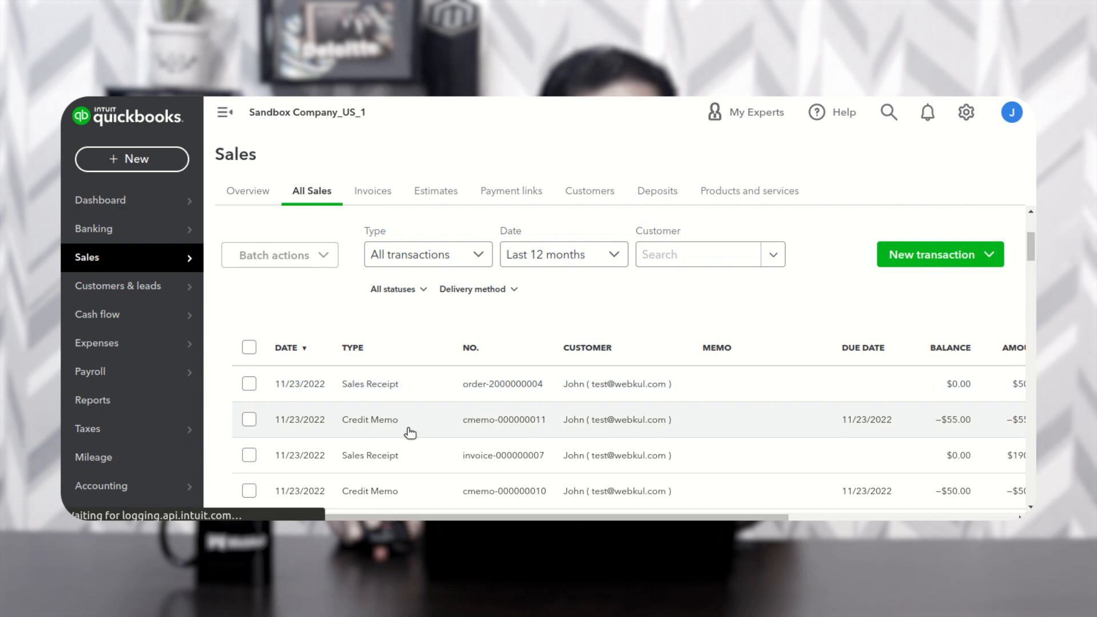
left_click(436, 407)
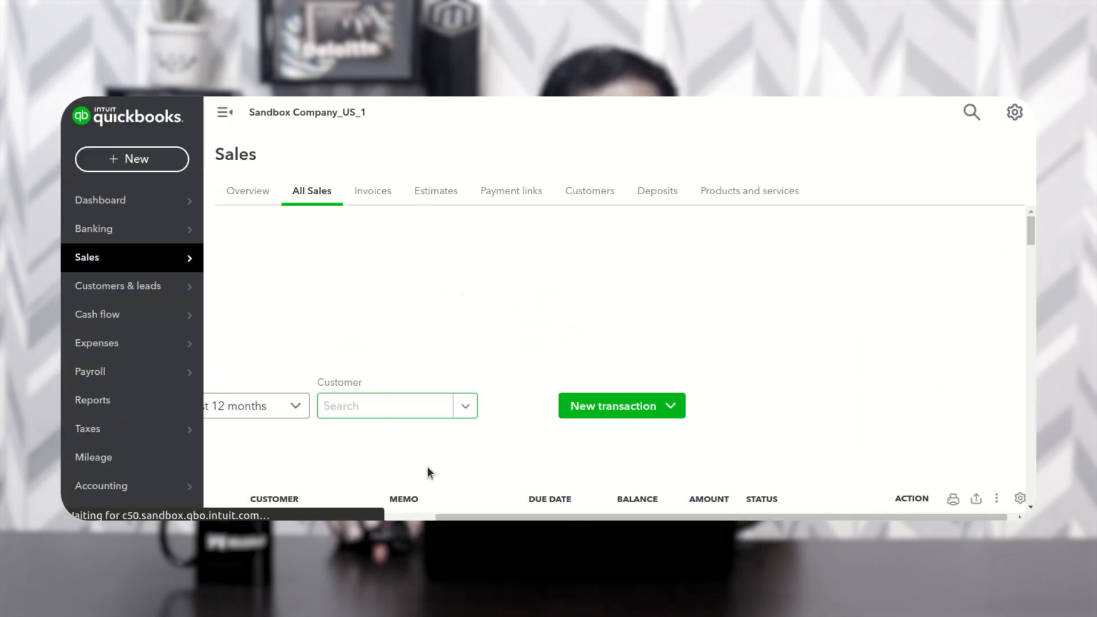
scroll(457, 451, "down", 3)
left_click_drag(510, 518, 457, 519)
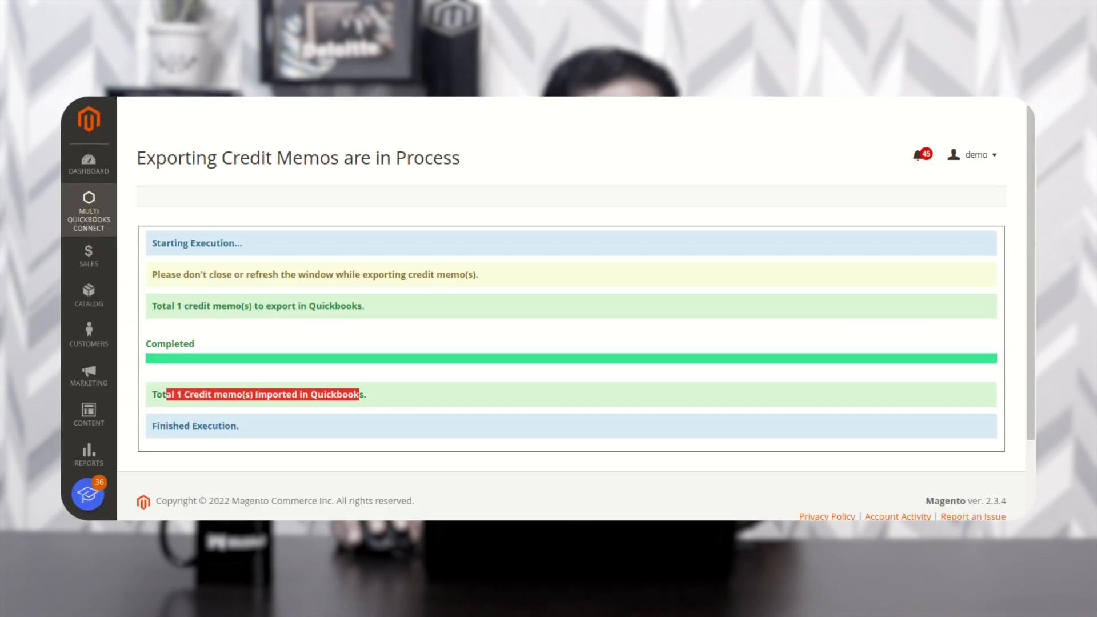
left_click(94, 231)
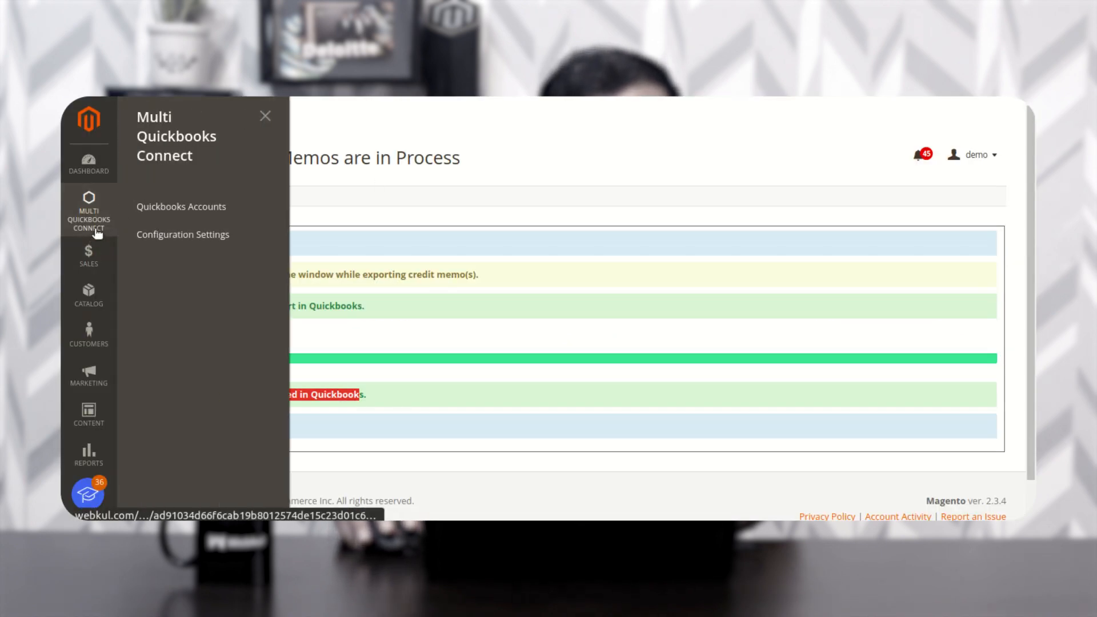
left_click(212, 209)
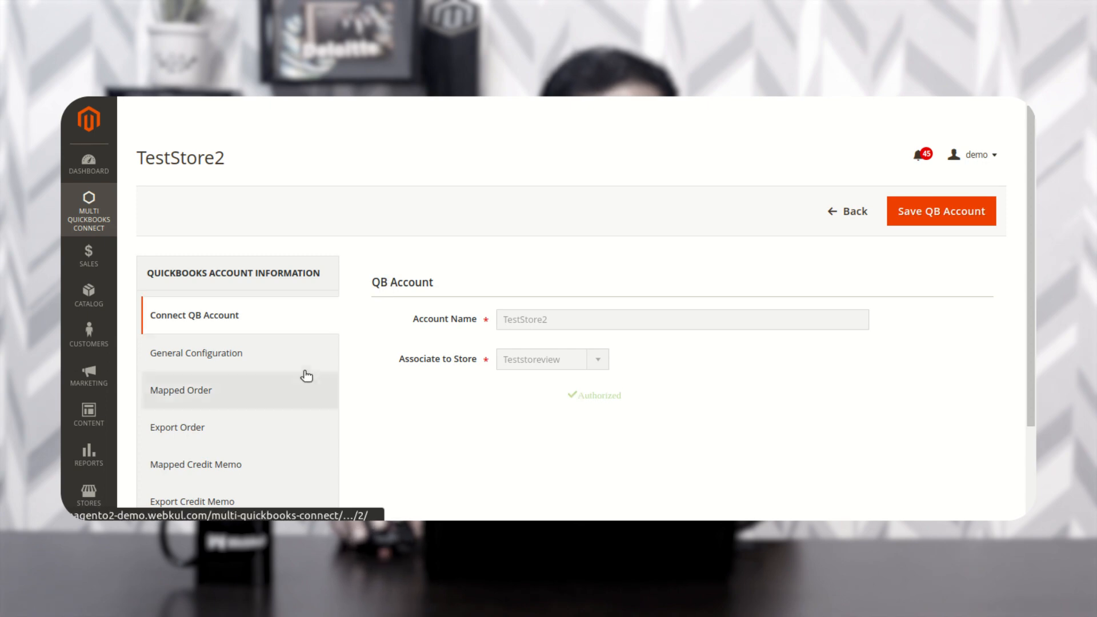
scroll(285, 393, "down", 3)
left_click(236, 349)
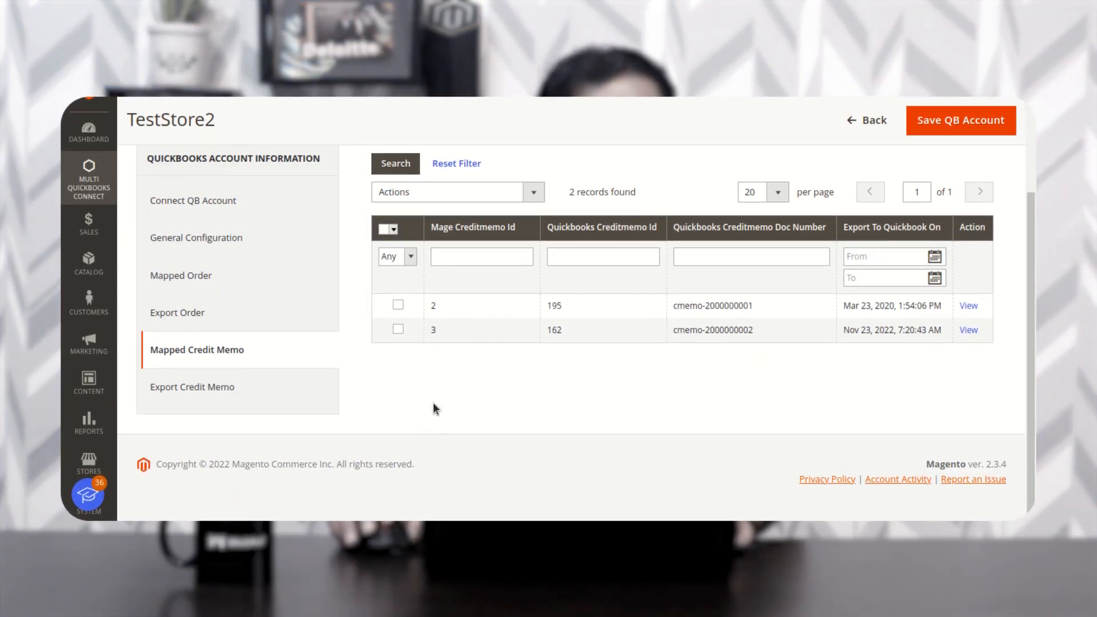
- Keep Order Place as TestStore2's sales receipt trigger, save the account, then reopen it
left_click(194, 236)
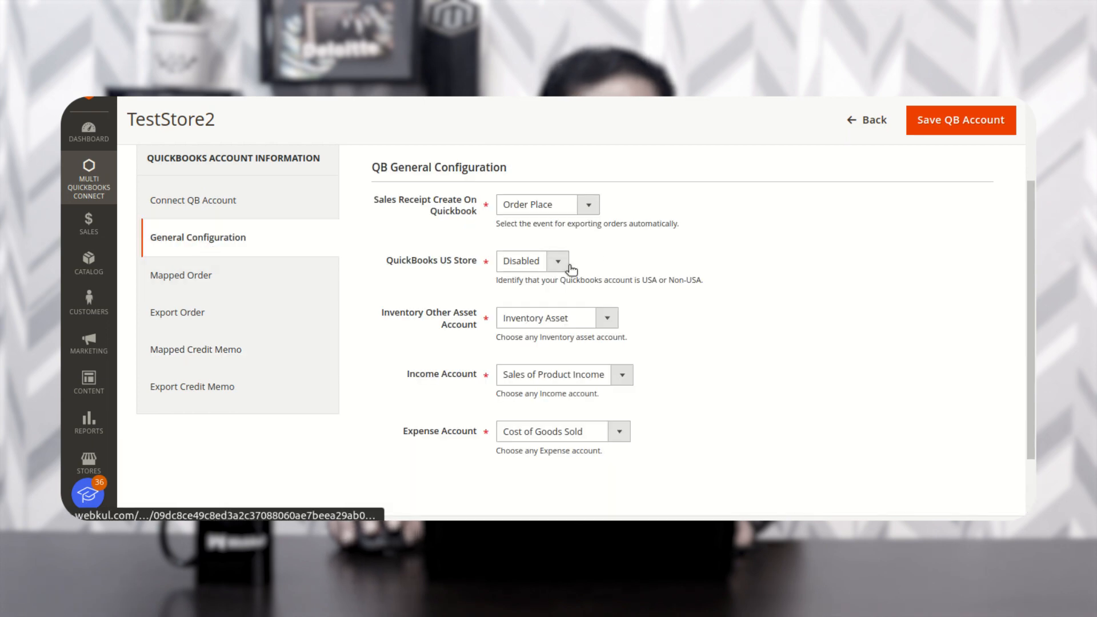
left_click(585, 208)
left_click(428, 205)
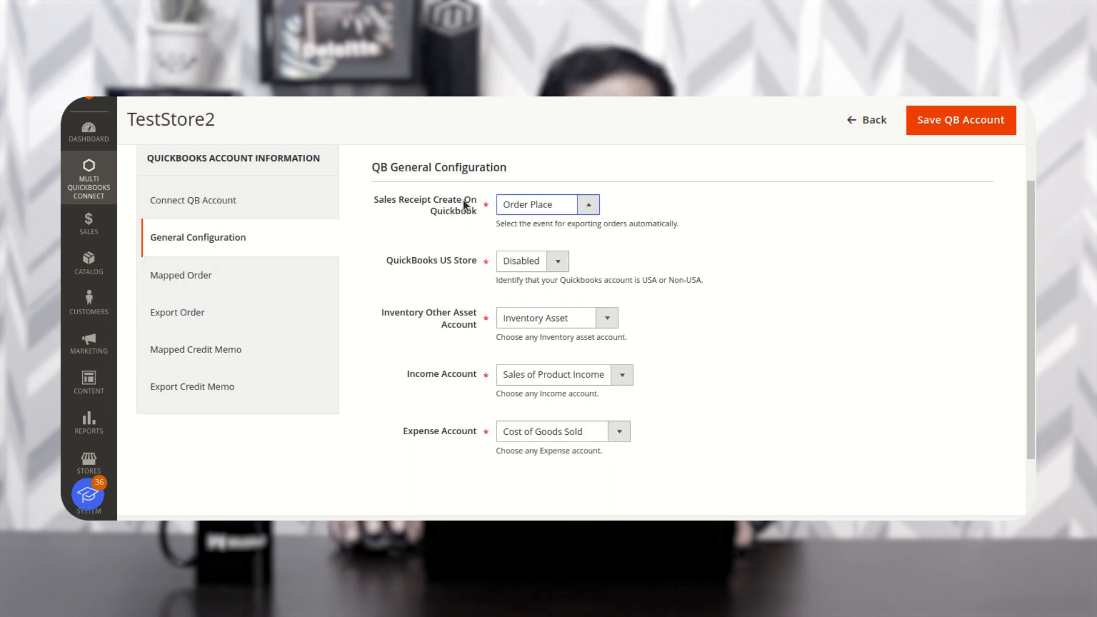
left_click(534, 215)
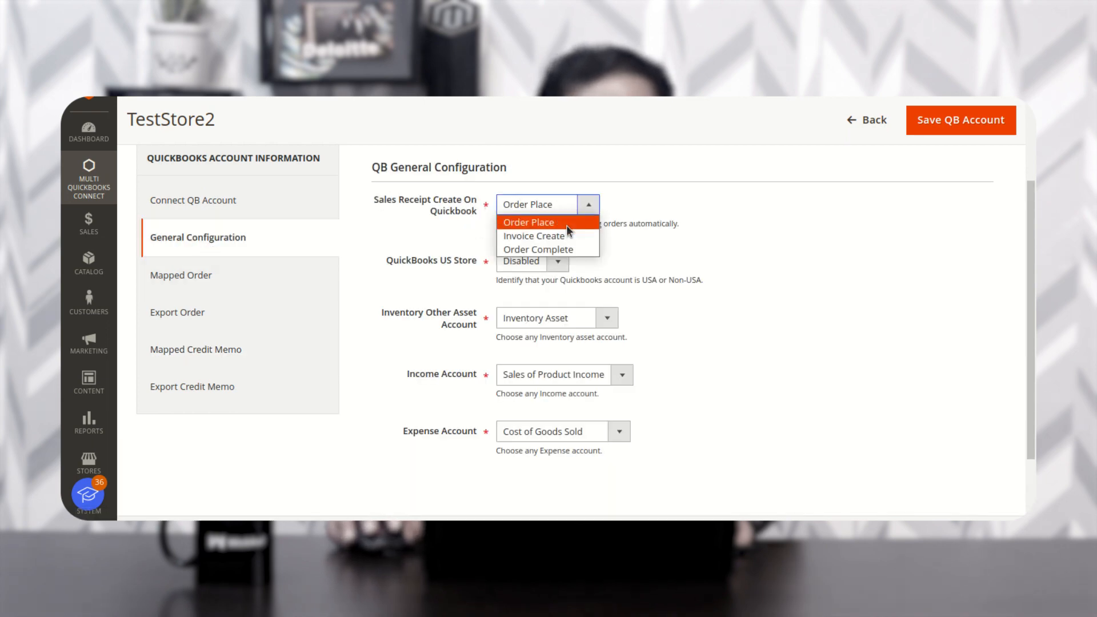
left_click(566, 222)
left_click(959, 124)
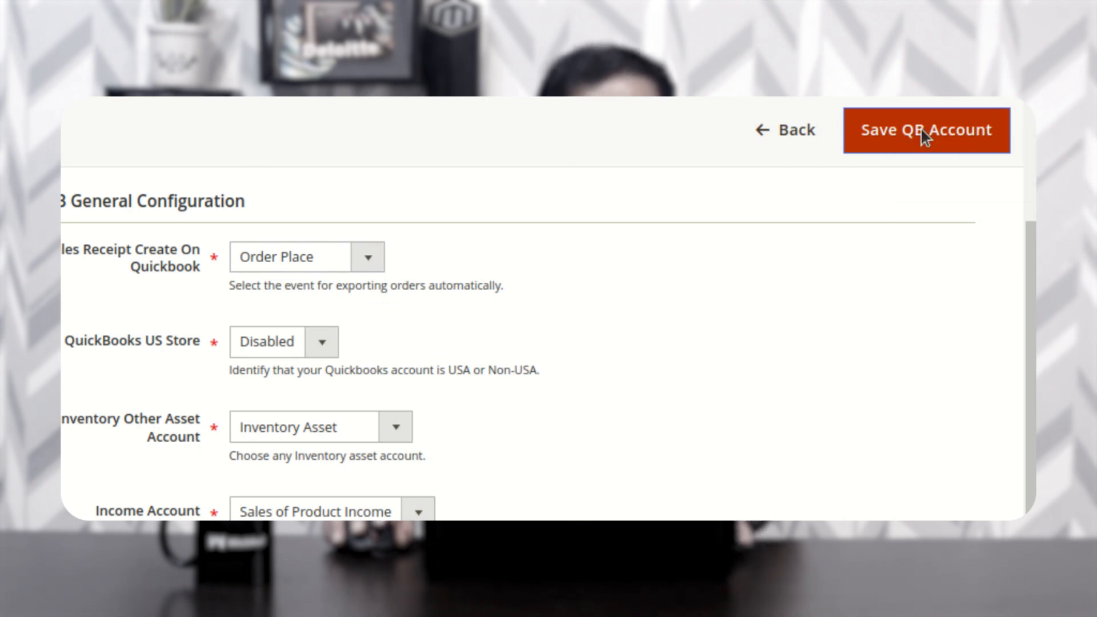
left_click(924, 135)
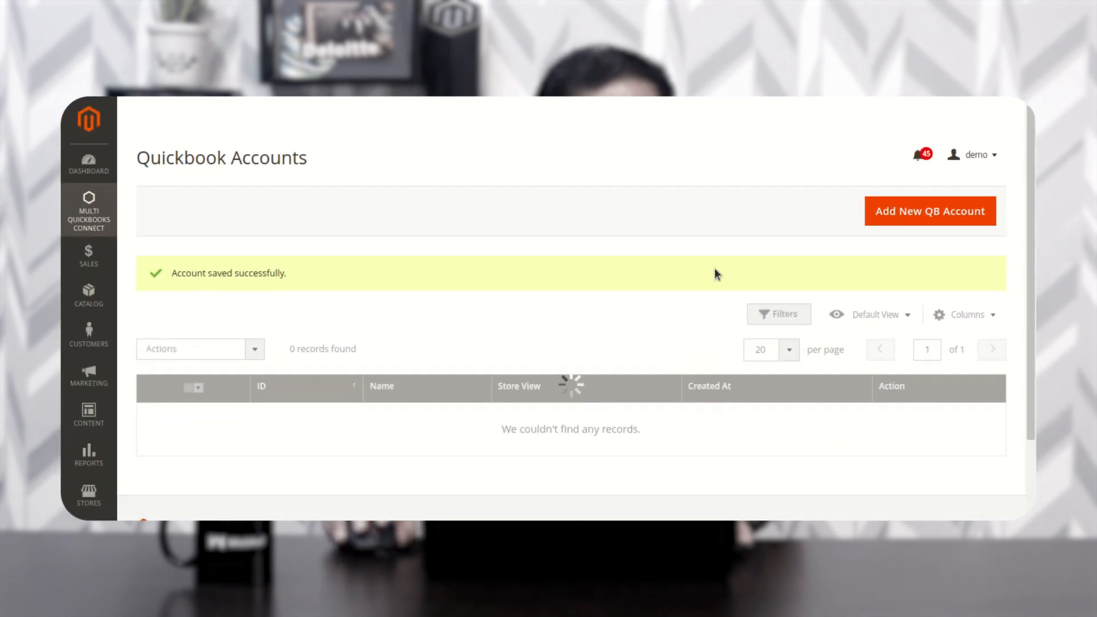
left_click_drag(203, 273, 281, 273)
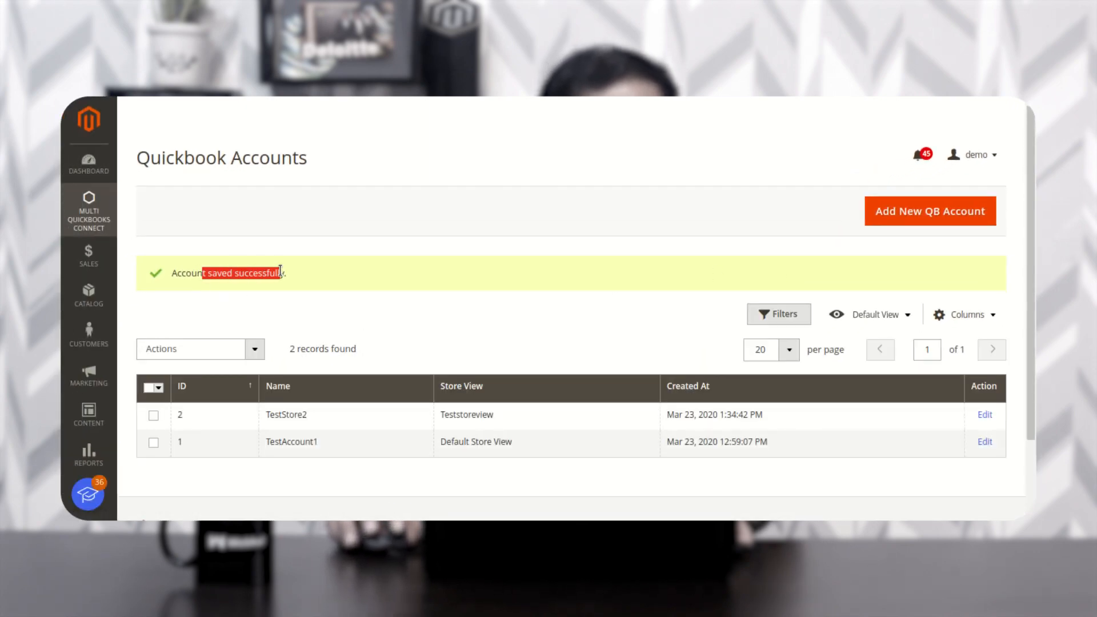
left_click(985, 416)
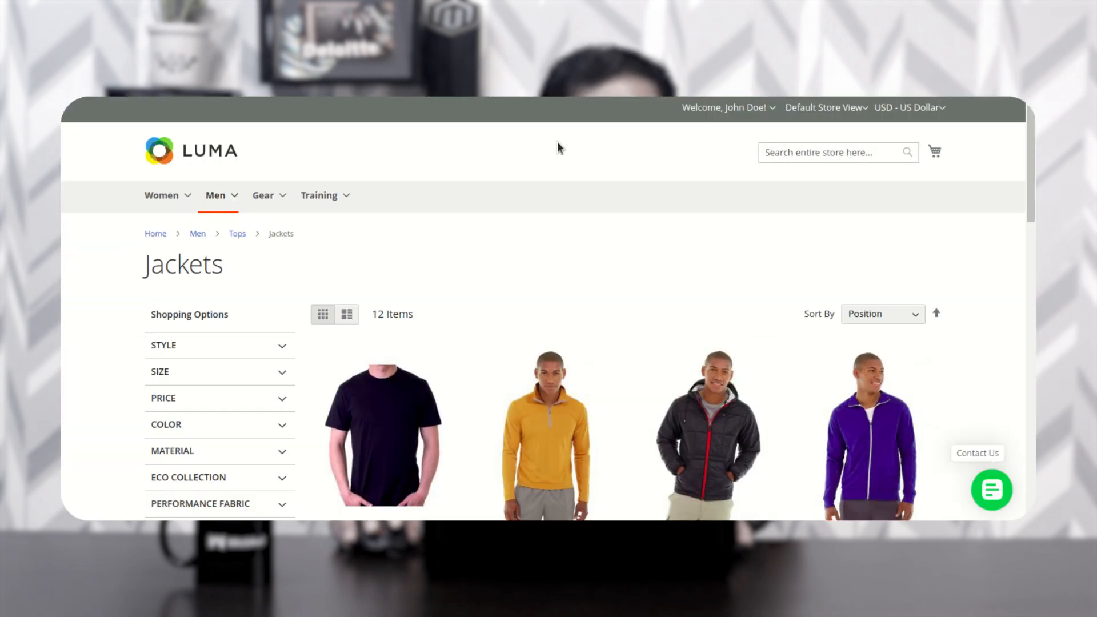
- Add a size S Round Neck T-Shirt to the cart and proceed to checkout
scroll(289, 343, "down", 5)
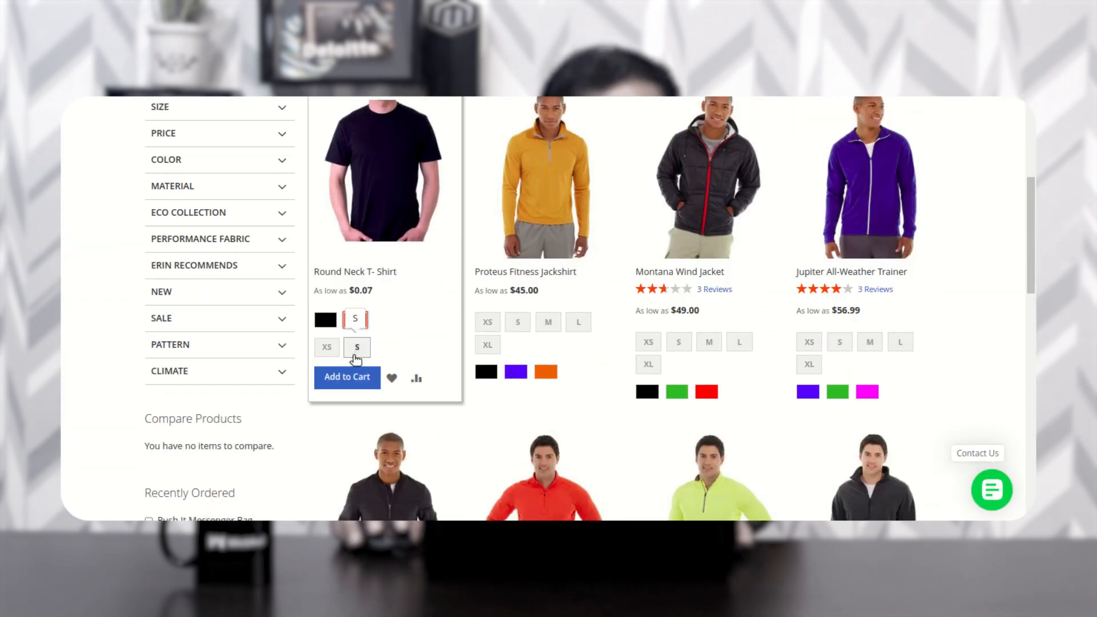
left_click(354, 350)
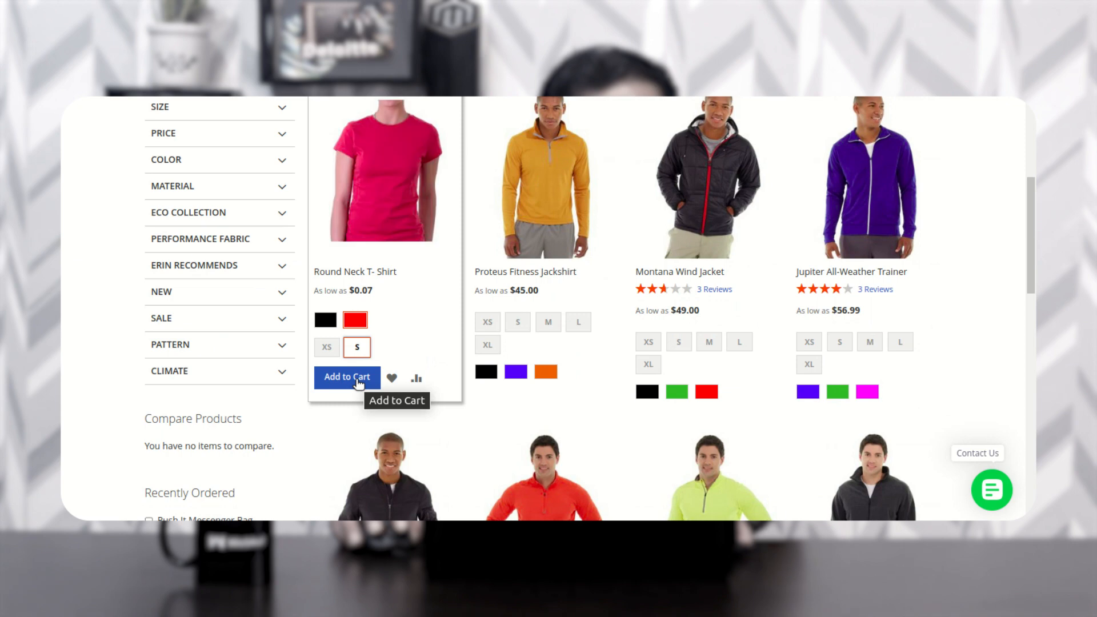
left_click(358, 380)
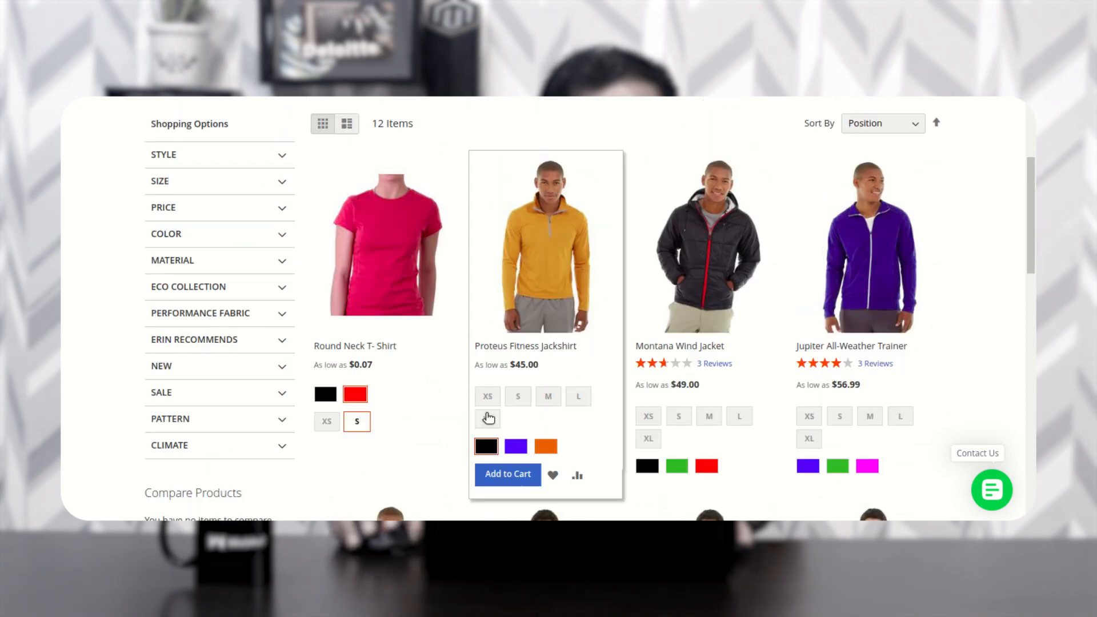
left_click(917, 151)
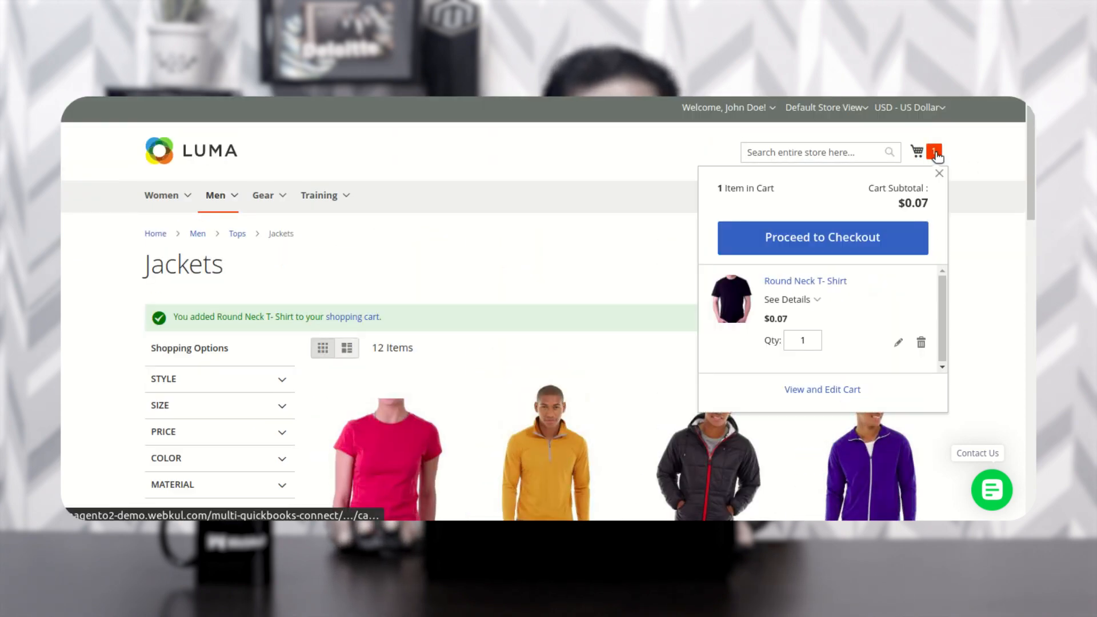
left_click(819, 238)
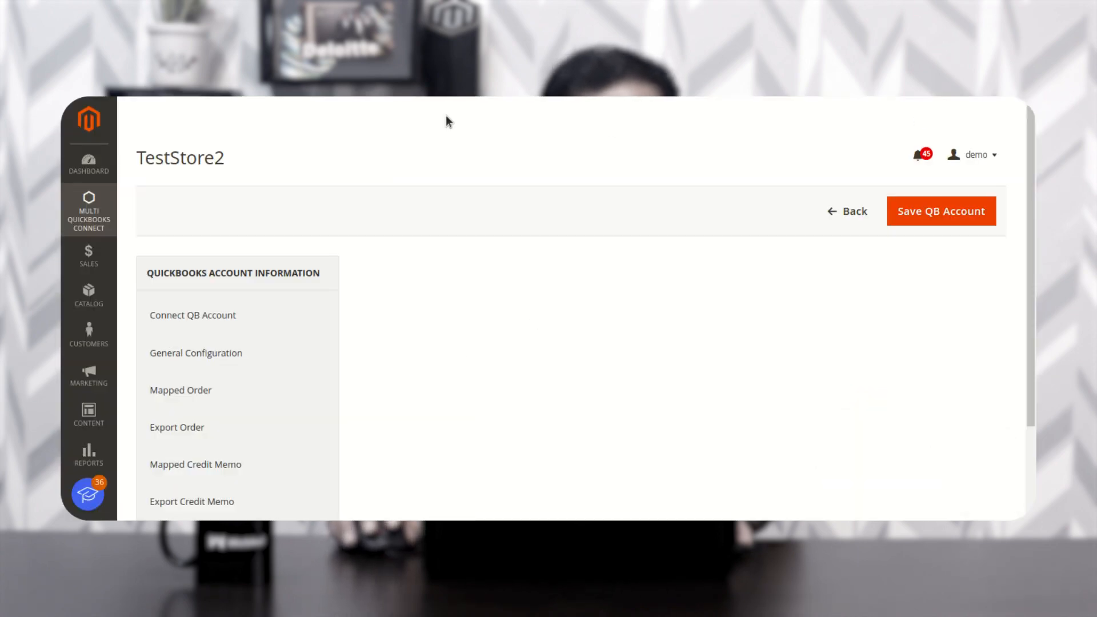
- Try signing in on the checkout page with the customer's e-mail and password
scroll(256, 354, "down", 1)
scroll(256, 354, "down", 1)
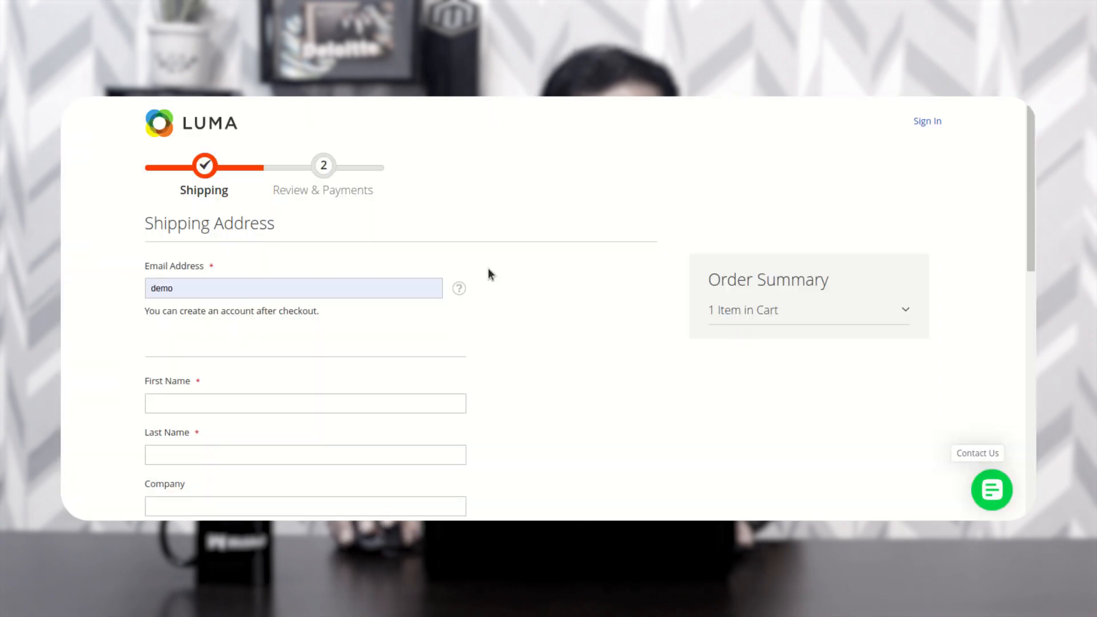
scroll(412, 313, "down", 2)
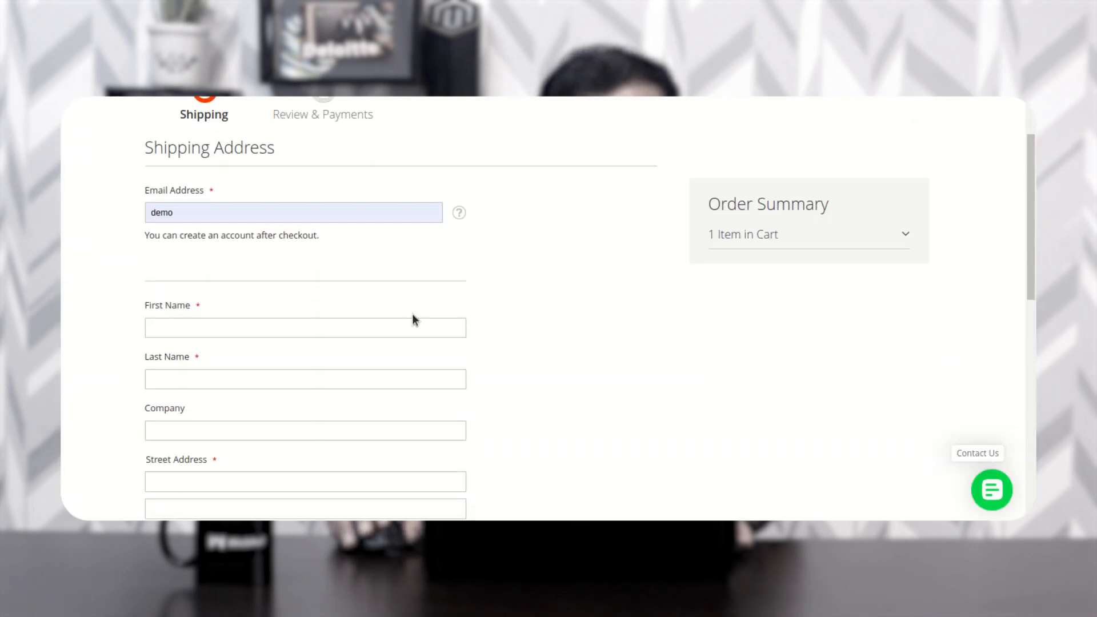
scroll(415, 318, "up", 2)
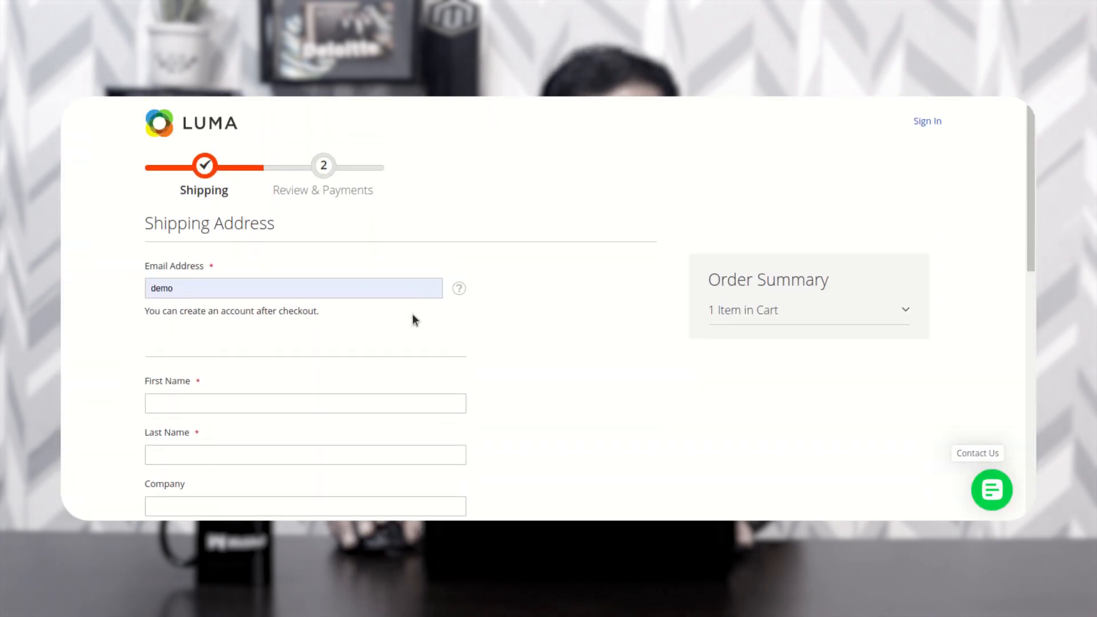
left_click(927, 122)
double_click(745, 224)
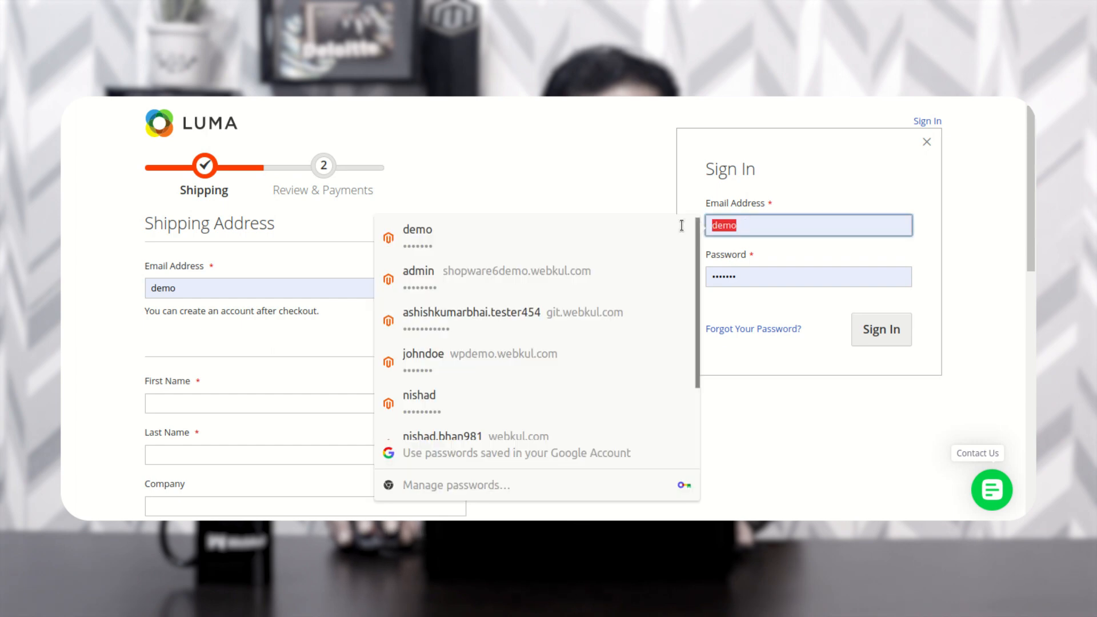
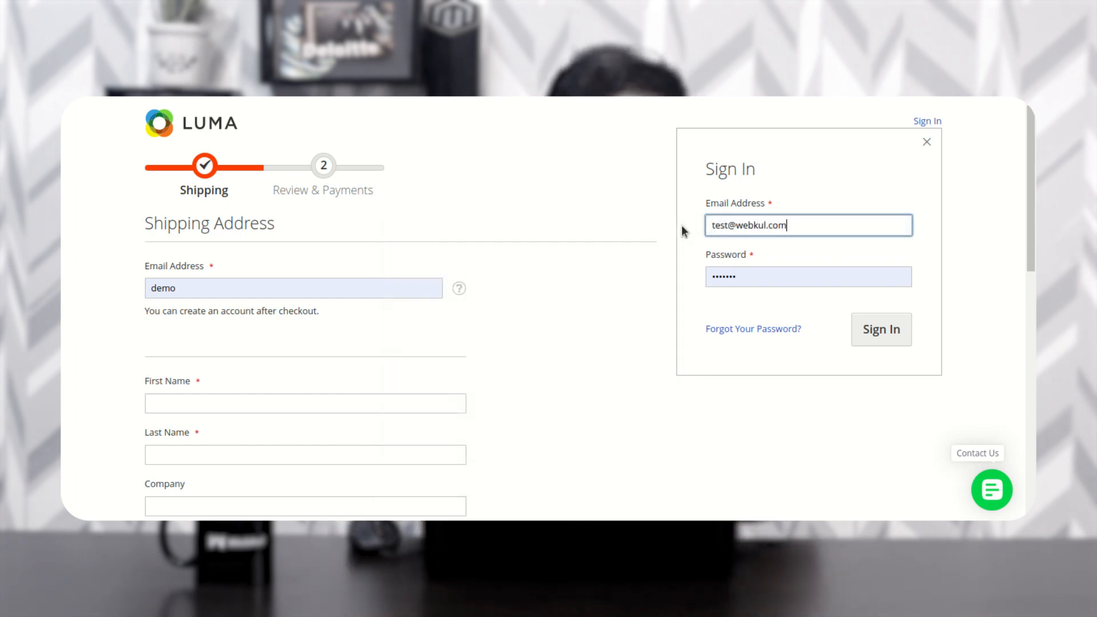
key("Tab")
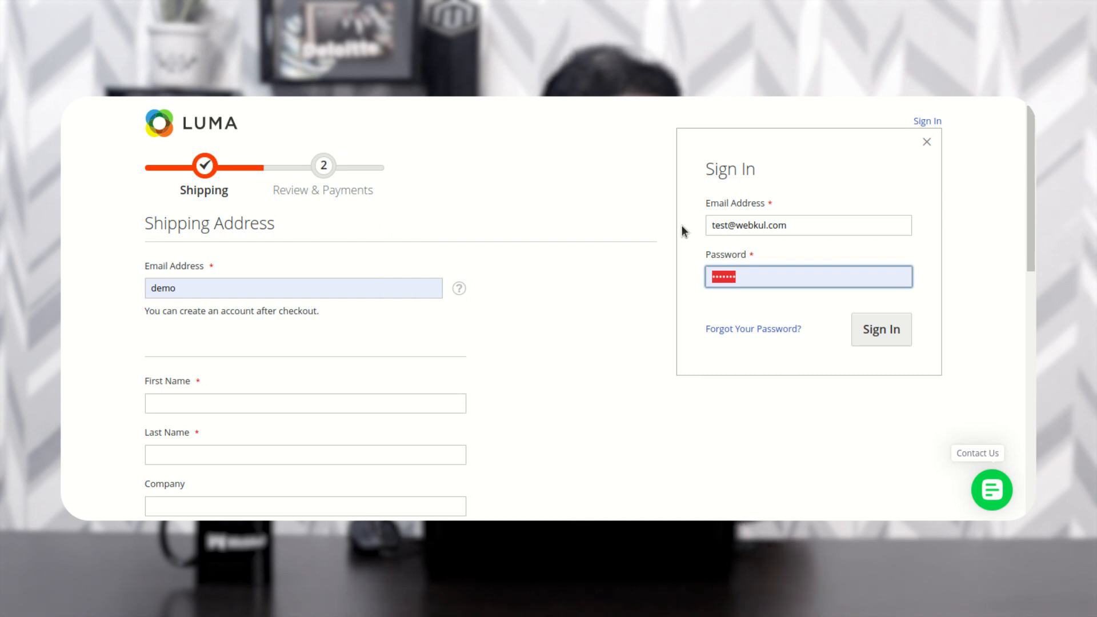
type("admin123")
key("Return")
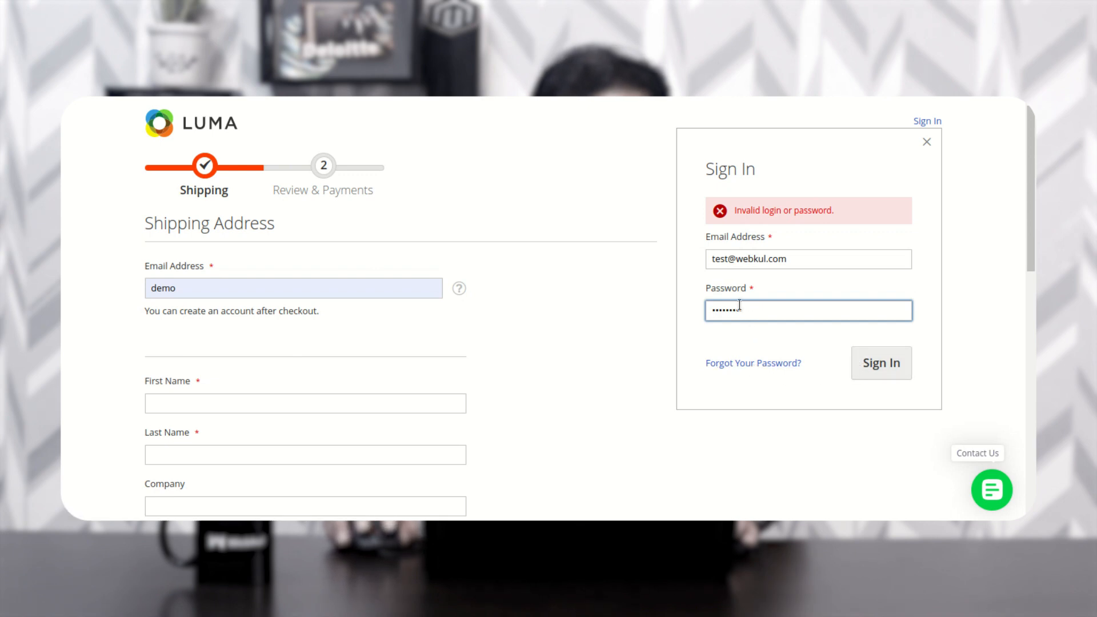
- Close the rejected sign-in form and go back to the Jackets category page
left_click_drag(740, 308, 646, 303)
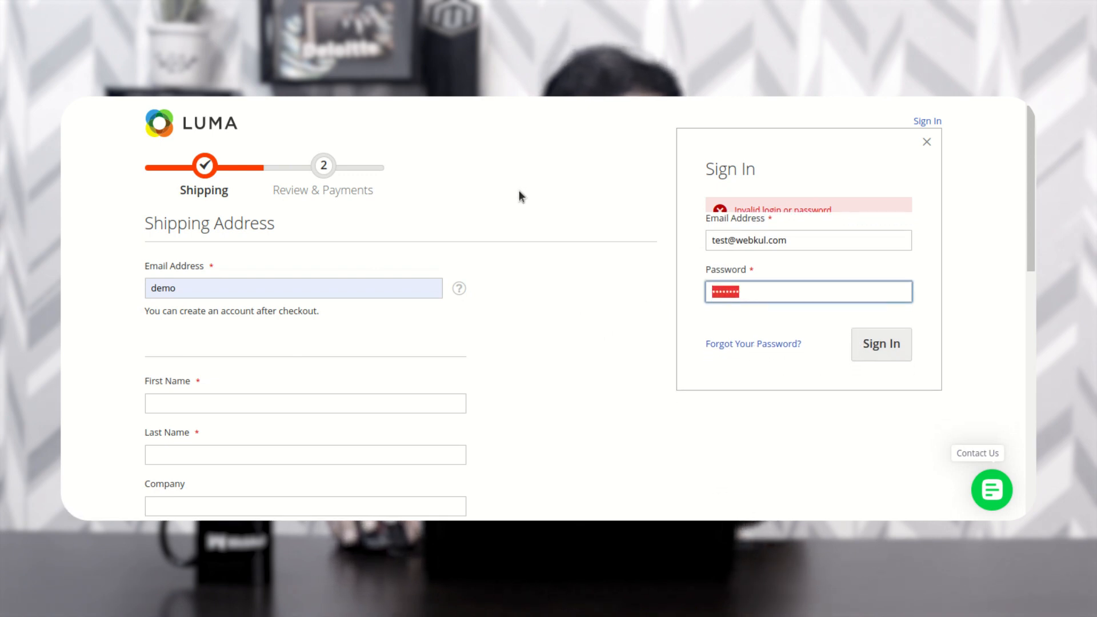
left_click(926, 142)
scroll(294, 348, "down", 3)
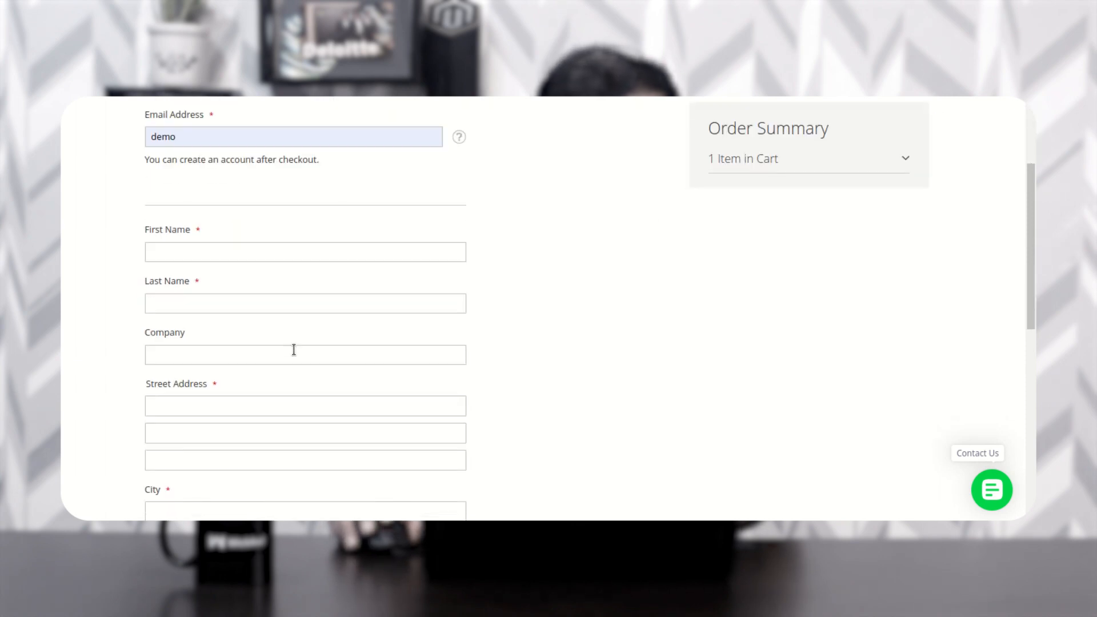
scroll(293, 350, "up", 3)
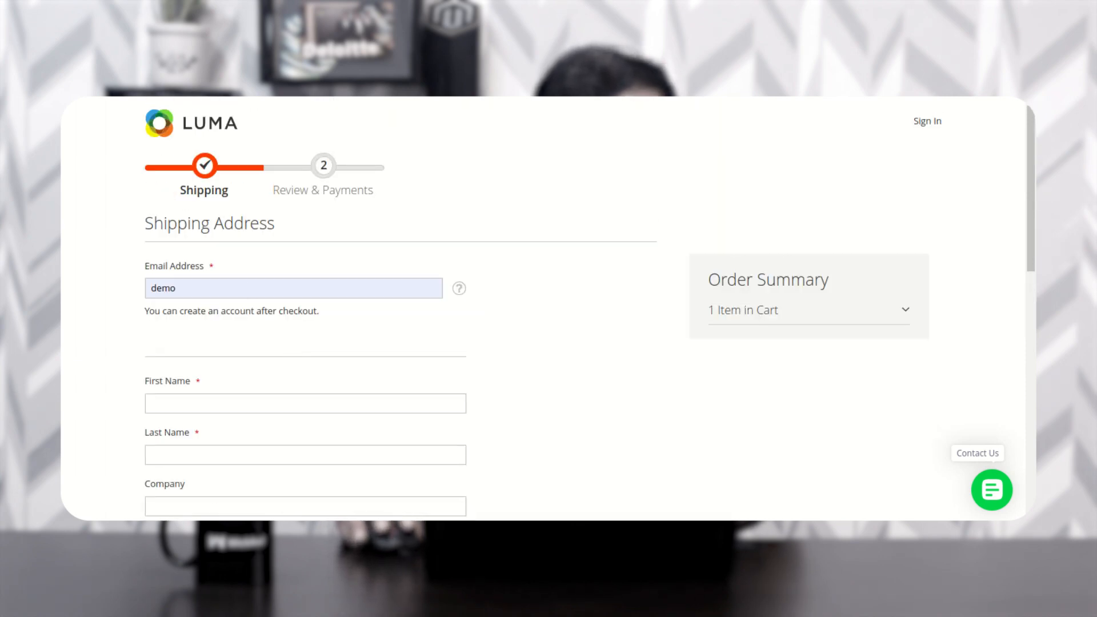
key("alt+Left")
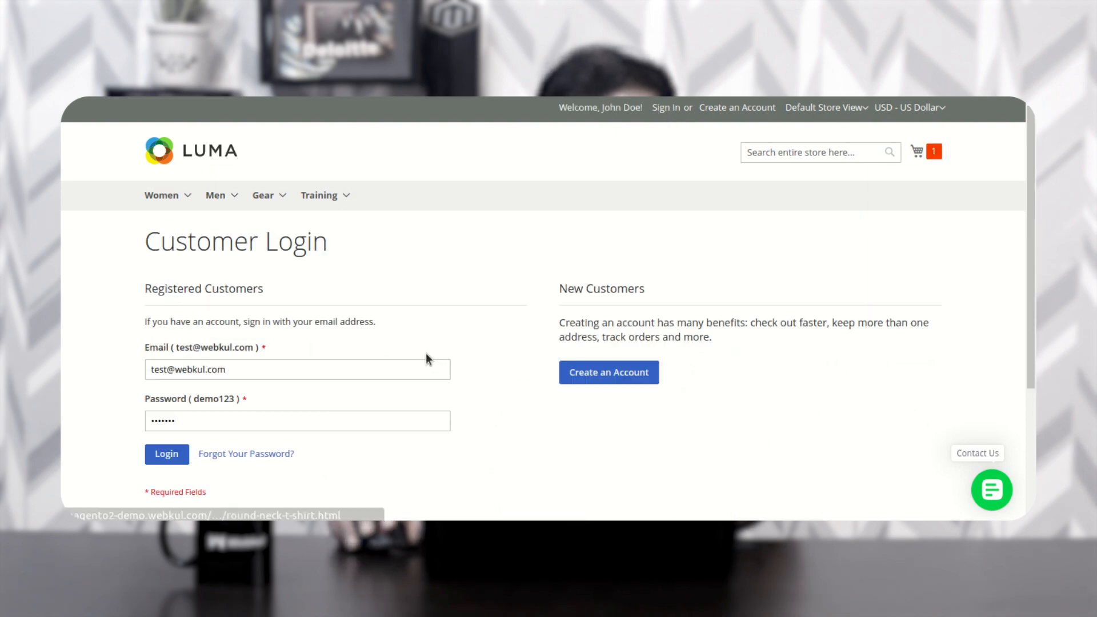
- Log in with the customer account and dismiss the browser's breach and password prompts
scroll(428, 360, "down", 2)
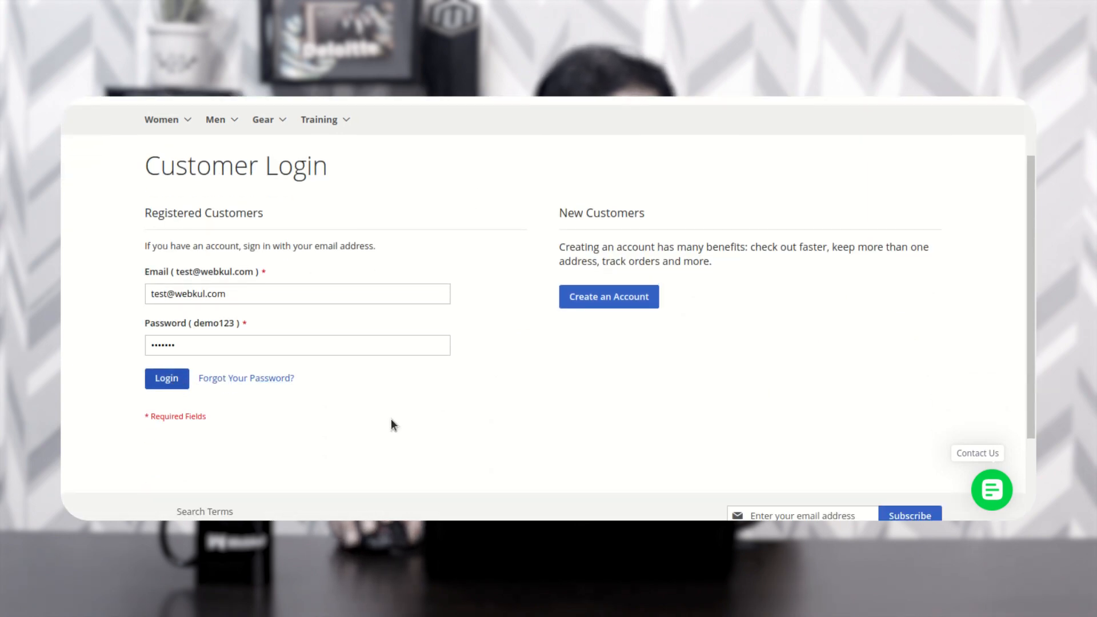
scroll(514, 417, "up", 2)
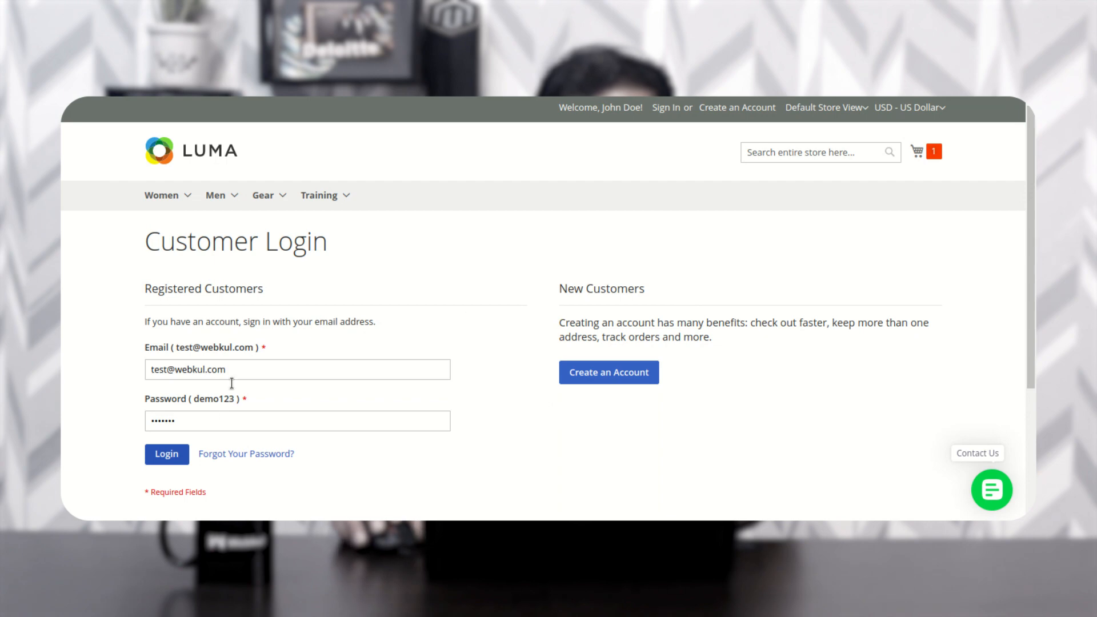
left_click(167, 454)
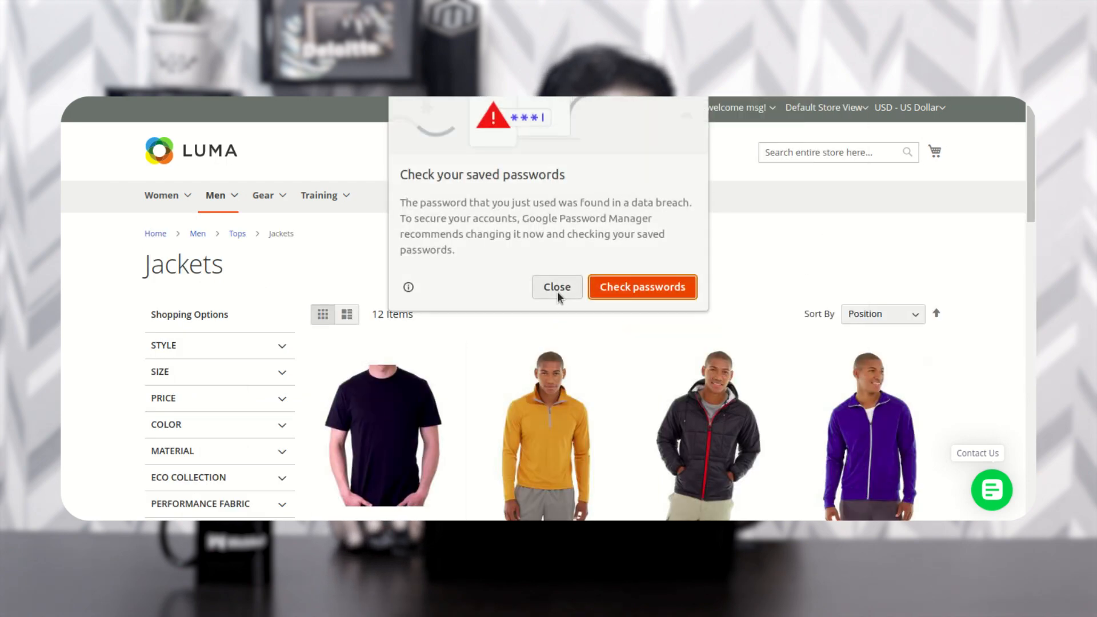
left_click(557, 287)
left_click(767, 298)
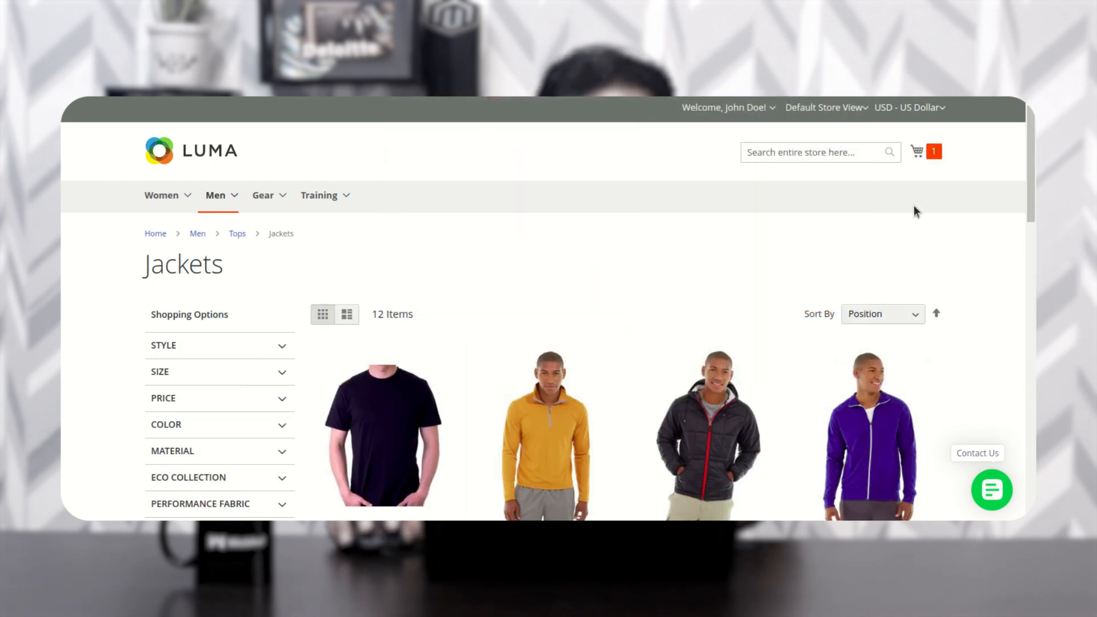
- Check out the cart with $5.00 Flat Rate shipping and continue to payment
left_click(939, 153)
left_click(823, 235)
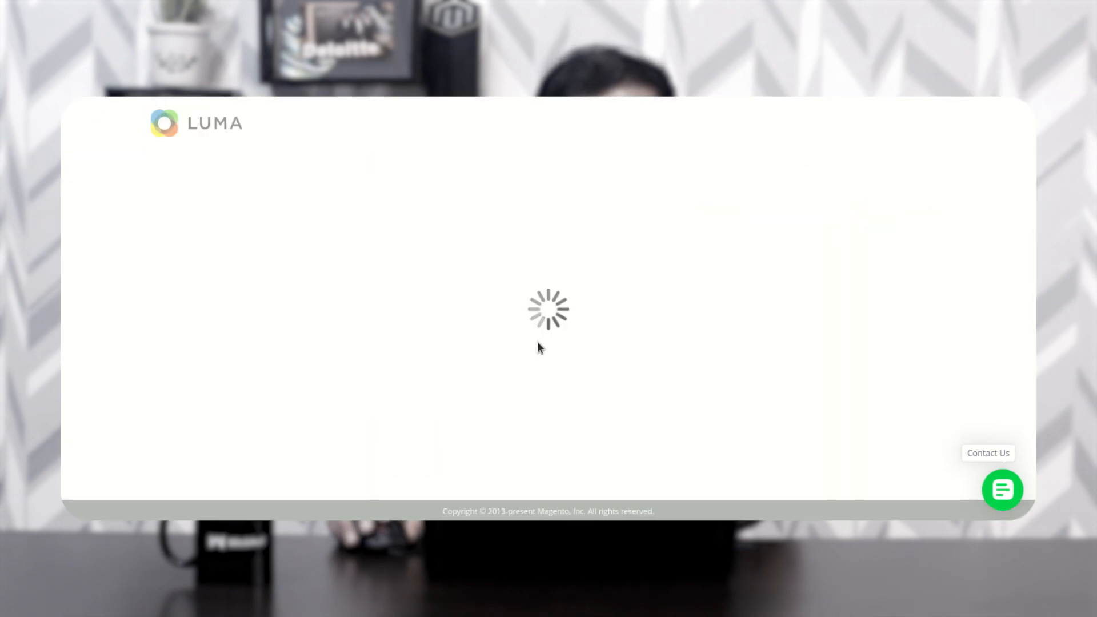
scroll(531, 311, "down", 2)
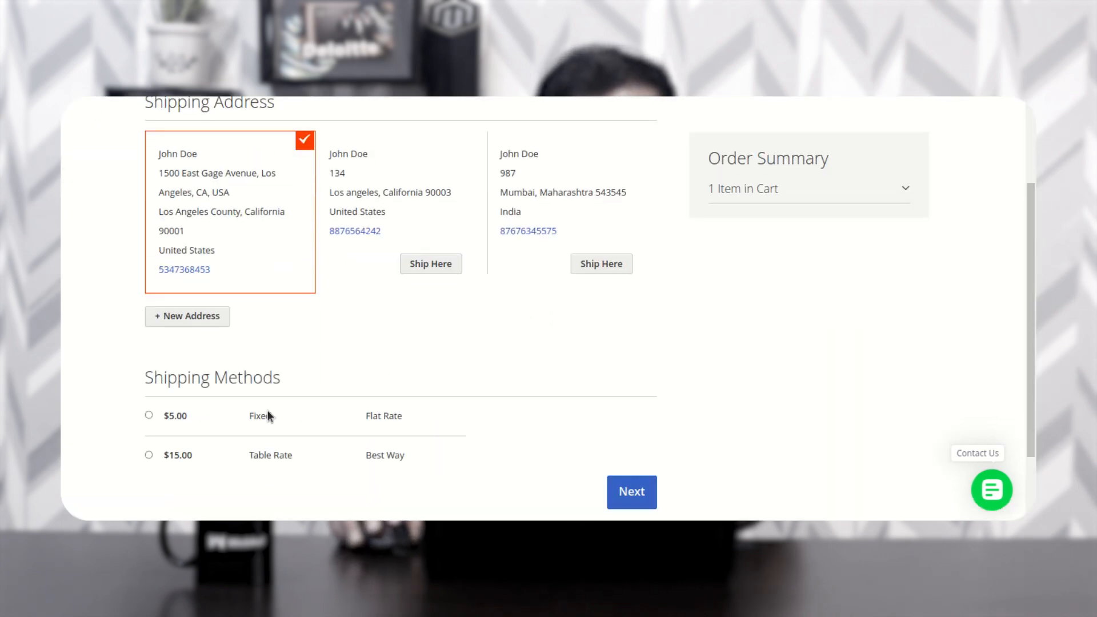
left_click(147, 414)
left_click(628, 494)
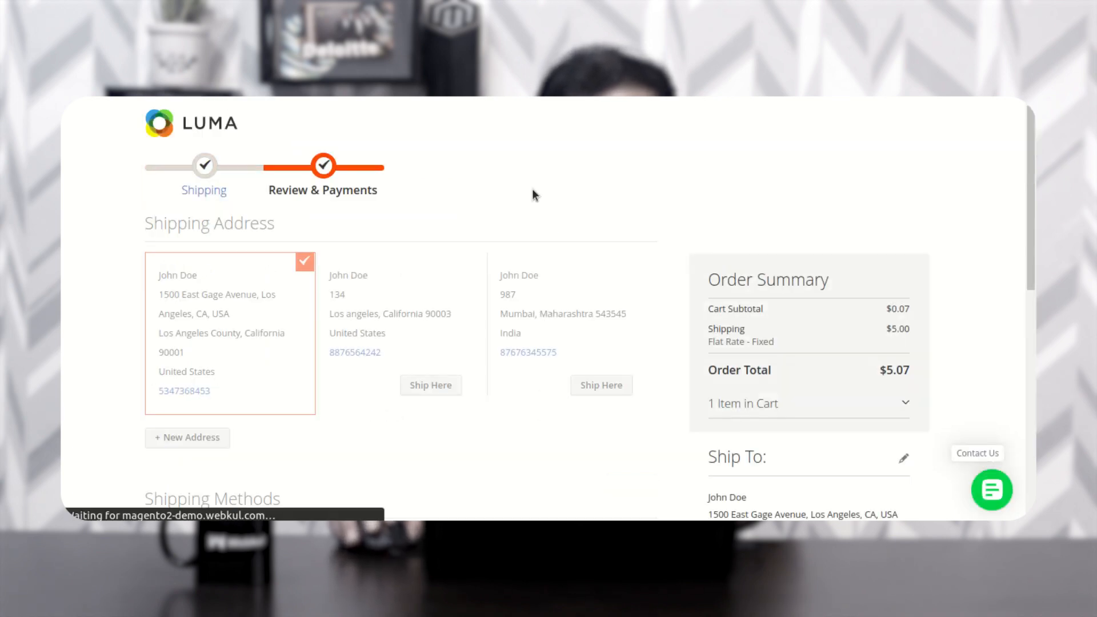
- Place the $5.07 T-shirt order and note the new order number
scroll(490, 342, "down", 1)
left_click(608, 397)
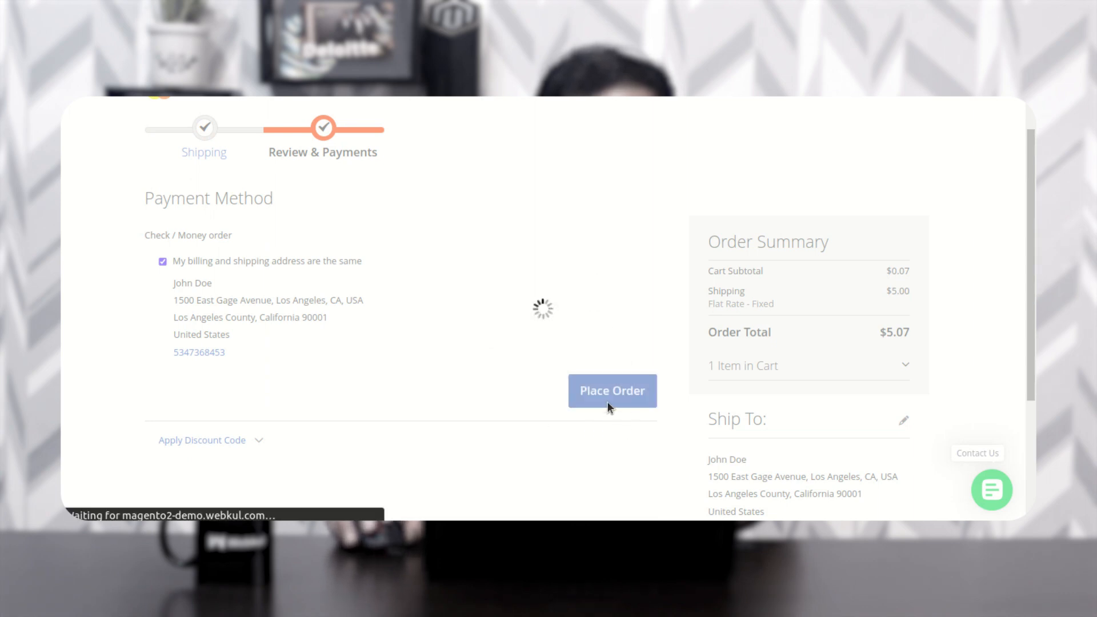
left_click_drag(317, 288, 256, 289)
left_click(329, 289)
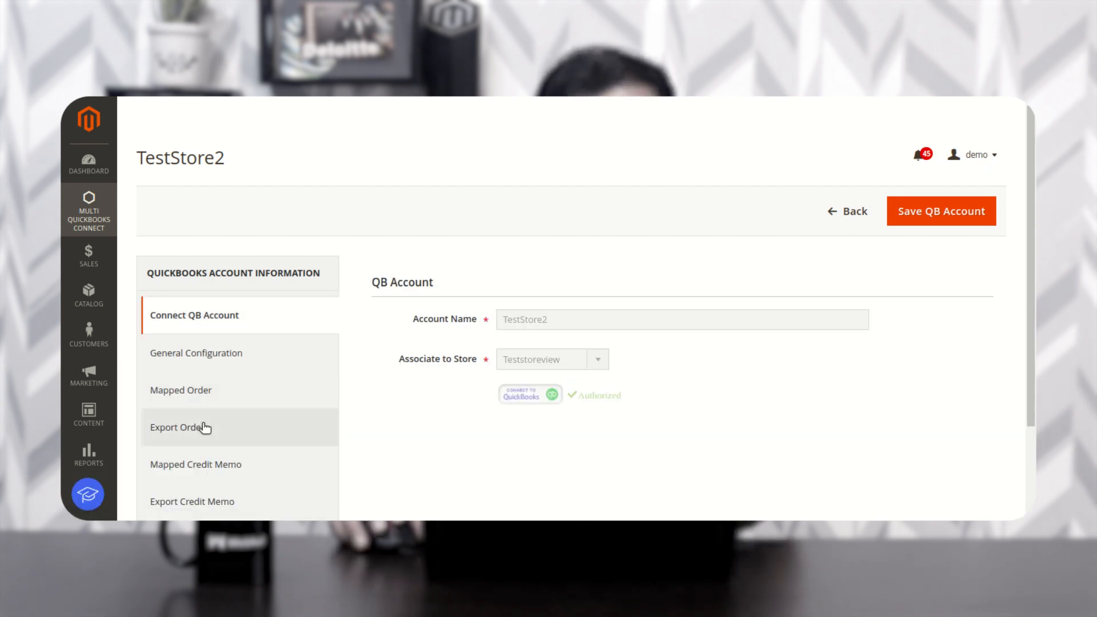
left_click(217, 399)
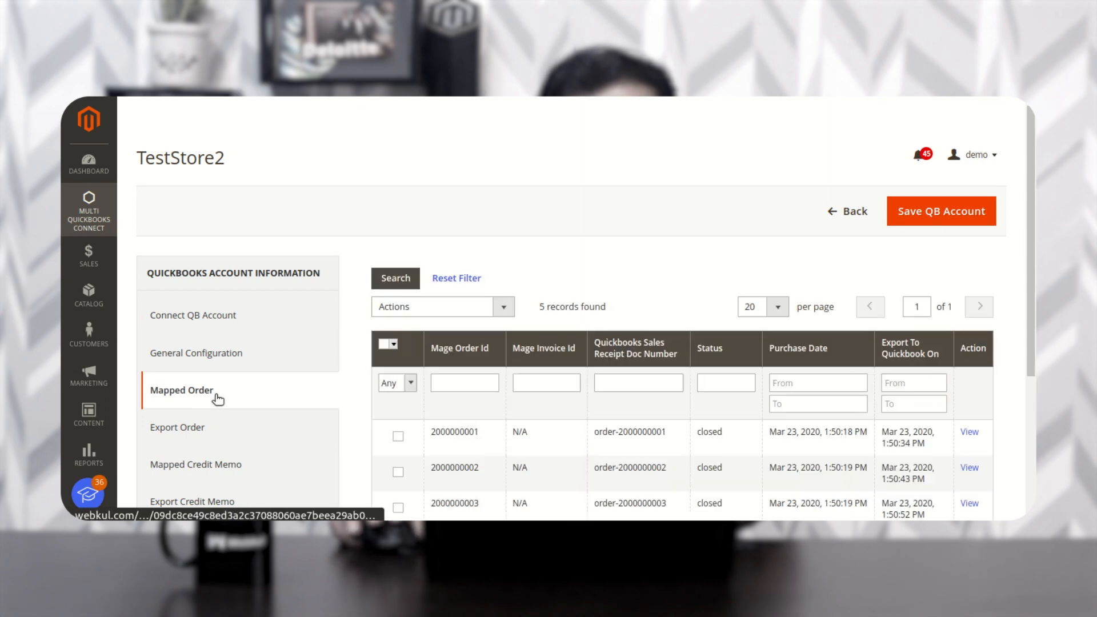
scroll(286, 392, "down", 2)
scroll(286, 391, "down", 2)
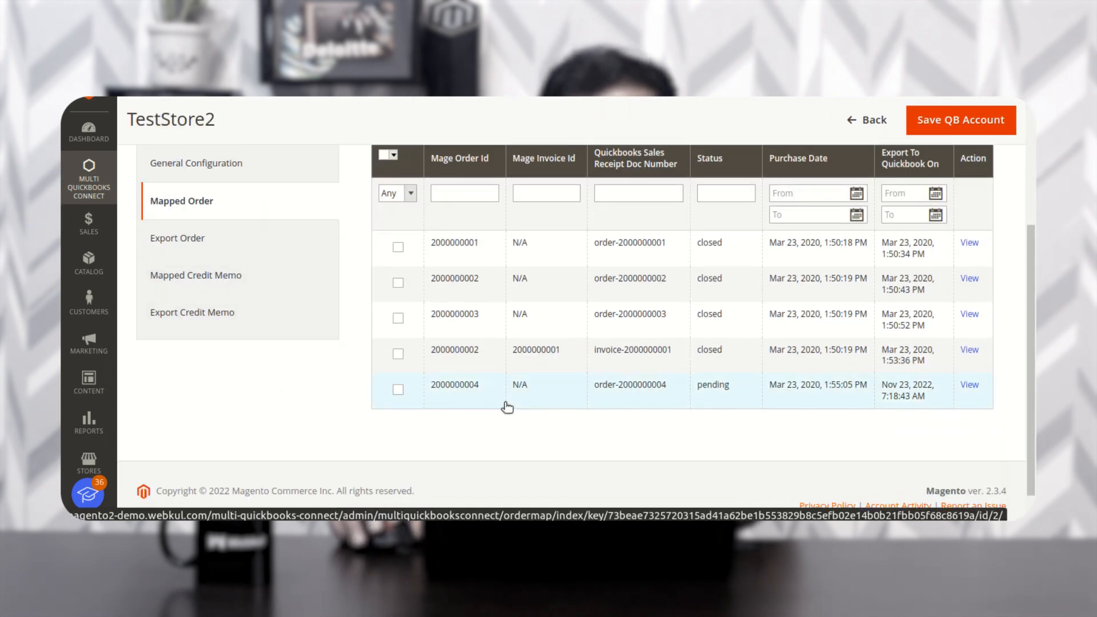
scroll(564, 398, "up", 4)
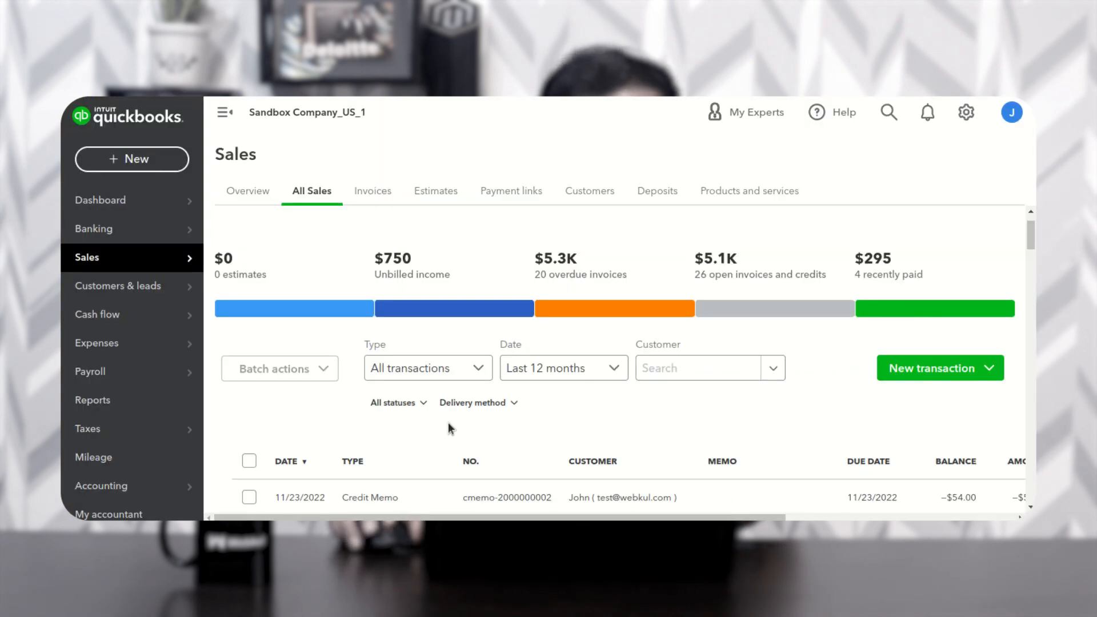
- Review the synced Sales Receipt and Credit Memo rows in QuickBooks' All Sales list
scroll(451, 429, "down", 1)
scroll(457, 429, "up", 2)
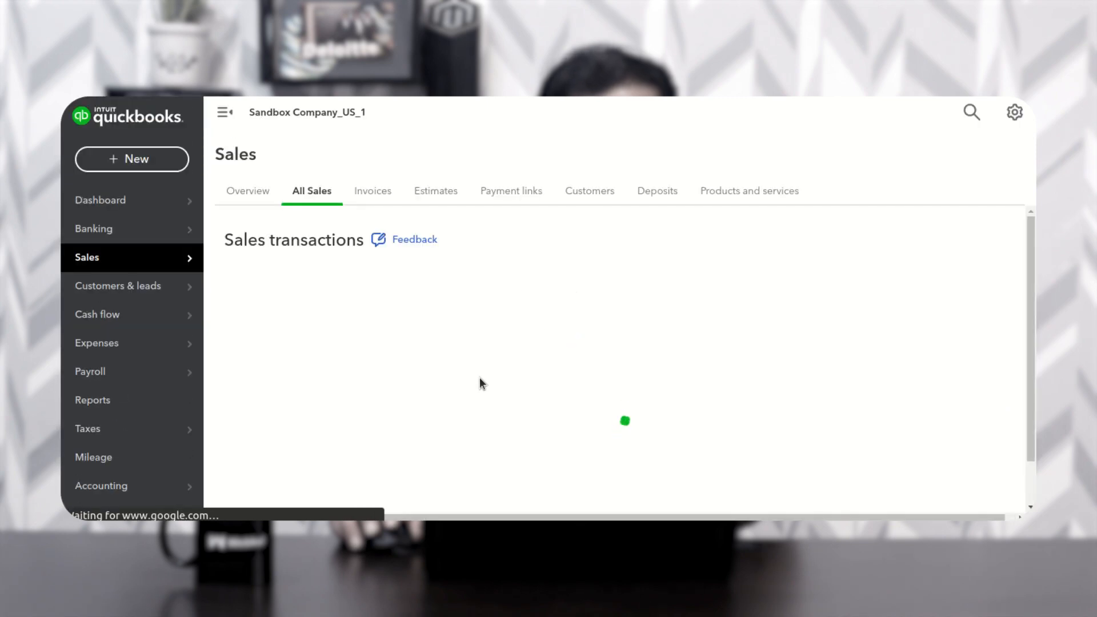
scroll(478, 383, "down", 4)
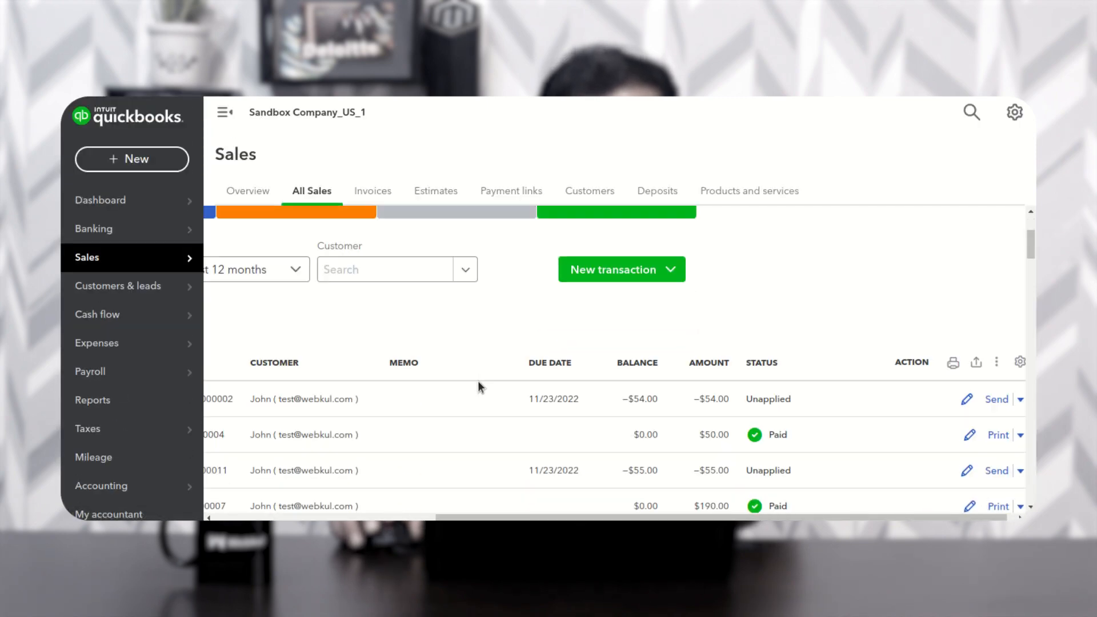
scroll(352, 505, "left", 4)
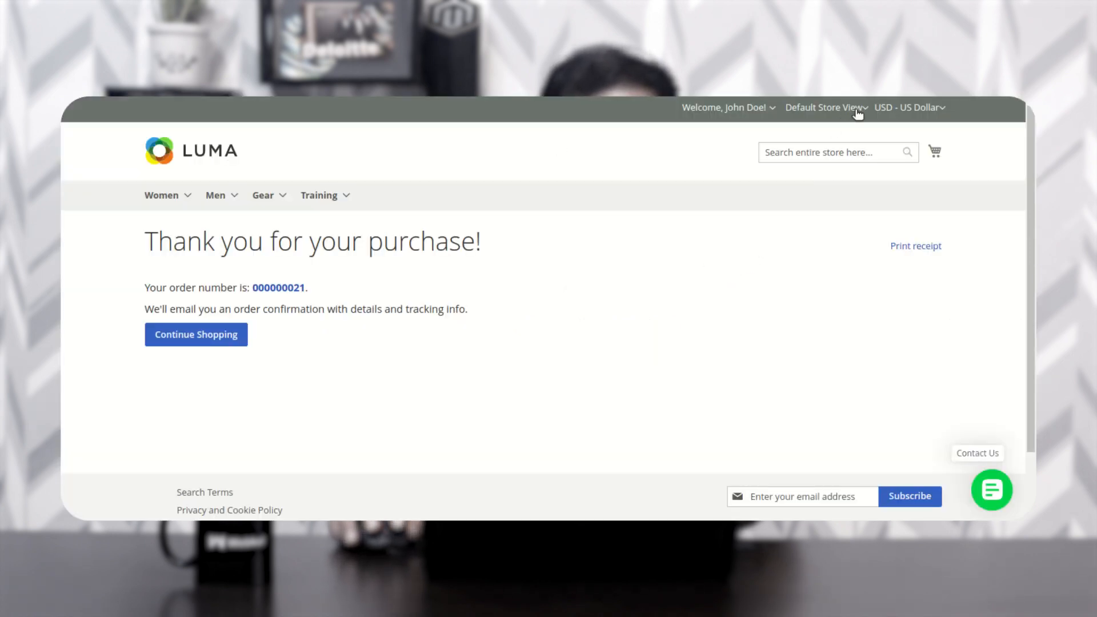
left_click(856, 110)
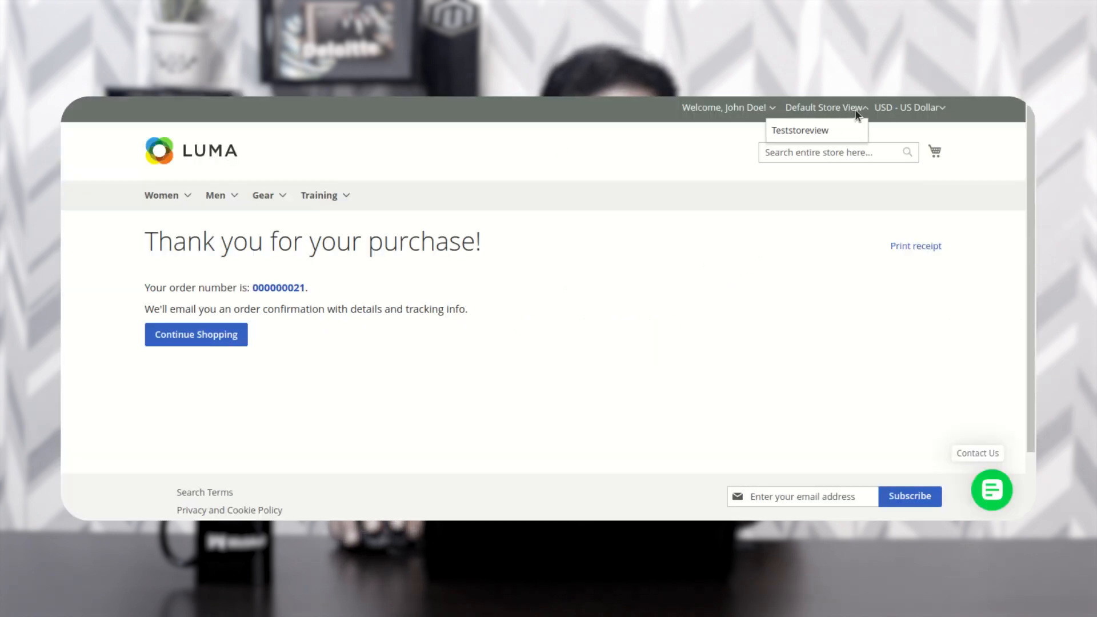
- Switch the Luma storefront to the Teststoreview store view
left_click(837, 133)
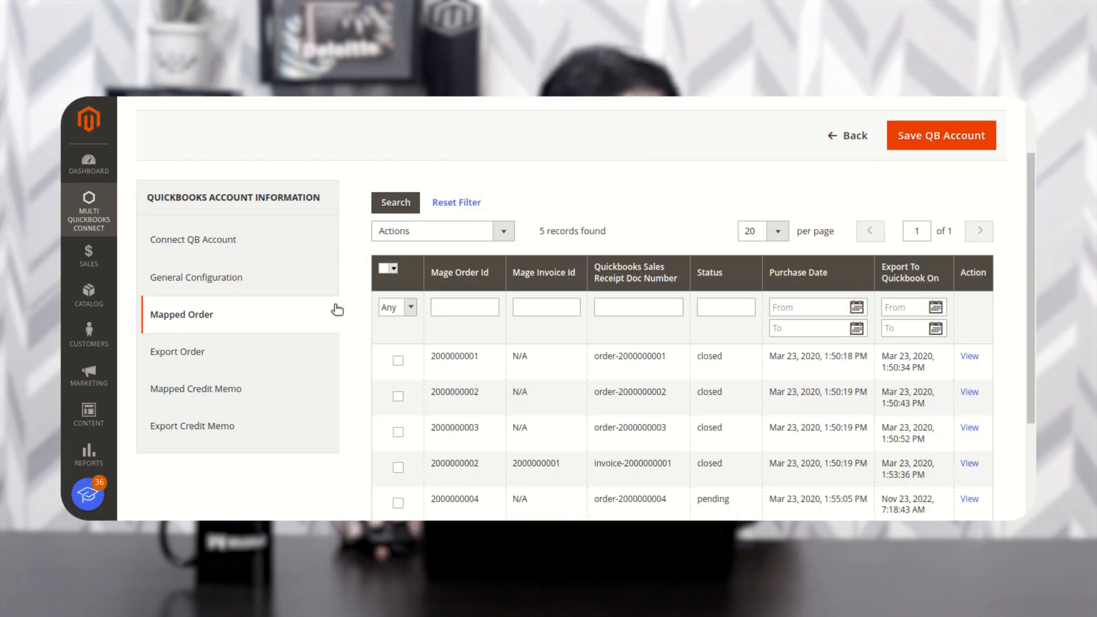
- Open TestAccount1, linked to Default Store View, and show its 4 mapped orders 000000017–000000020
left_click(111, 216)
left_click(176, 210)
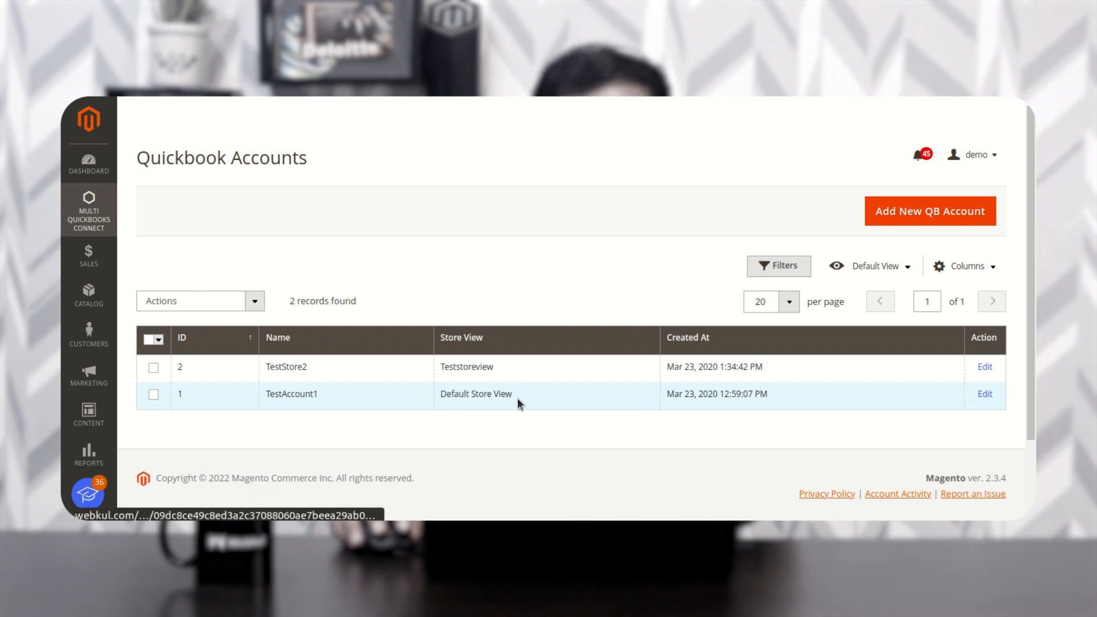
left_click_drag(512, 394, 440, 394)
left_click(984, 394)
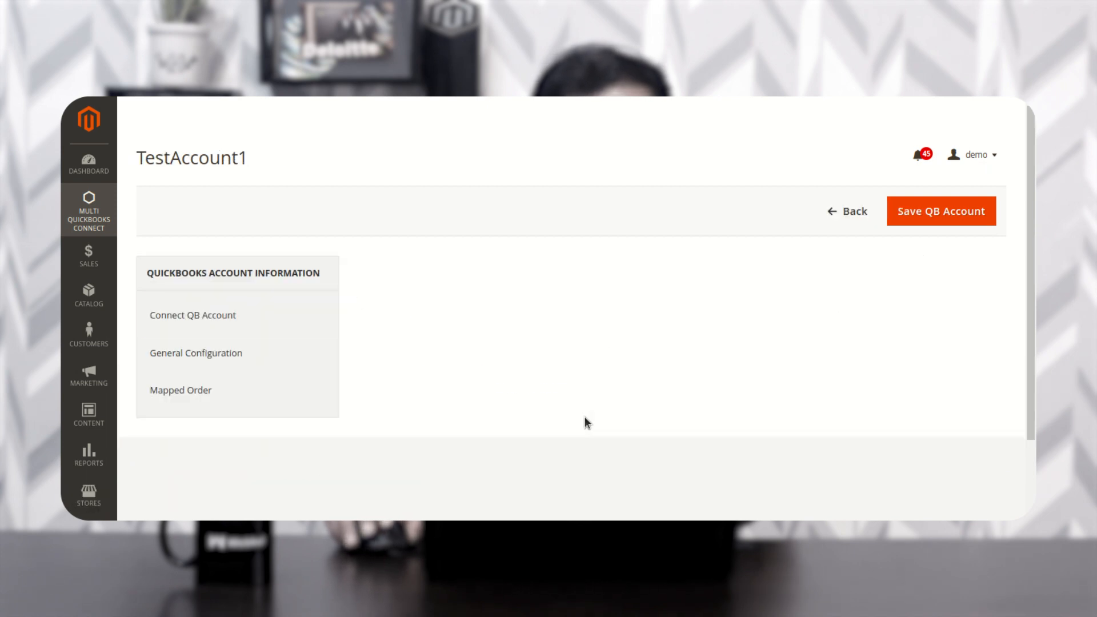
scroll(488, 392, "down", 1)
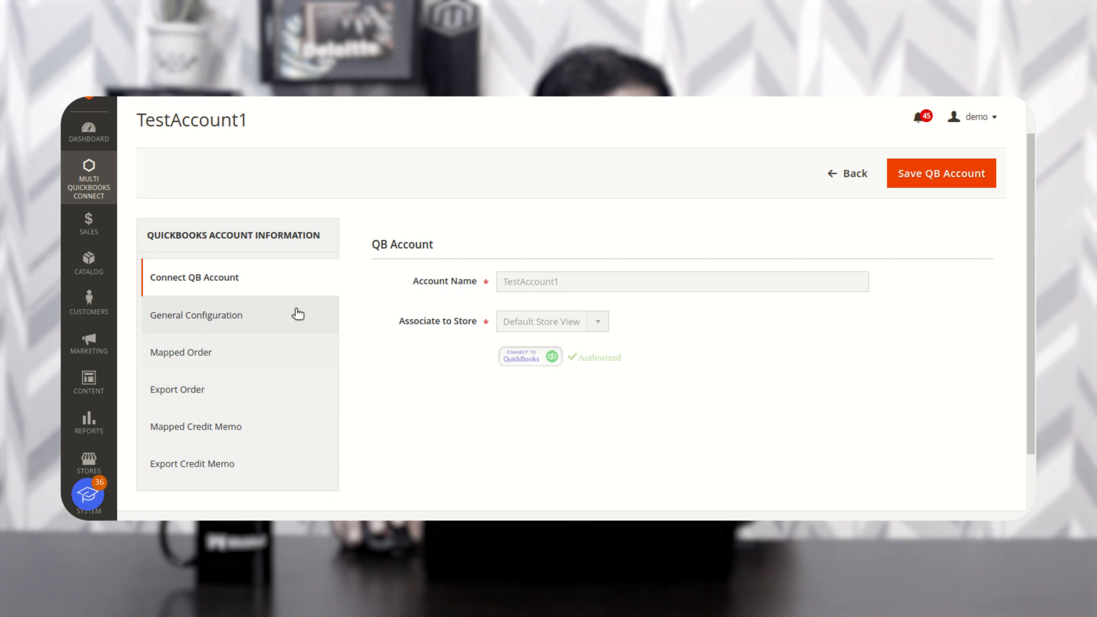
left_click(213, 358)
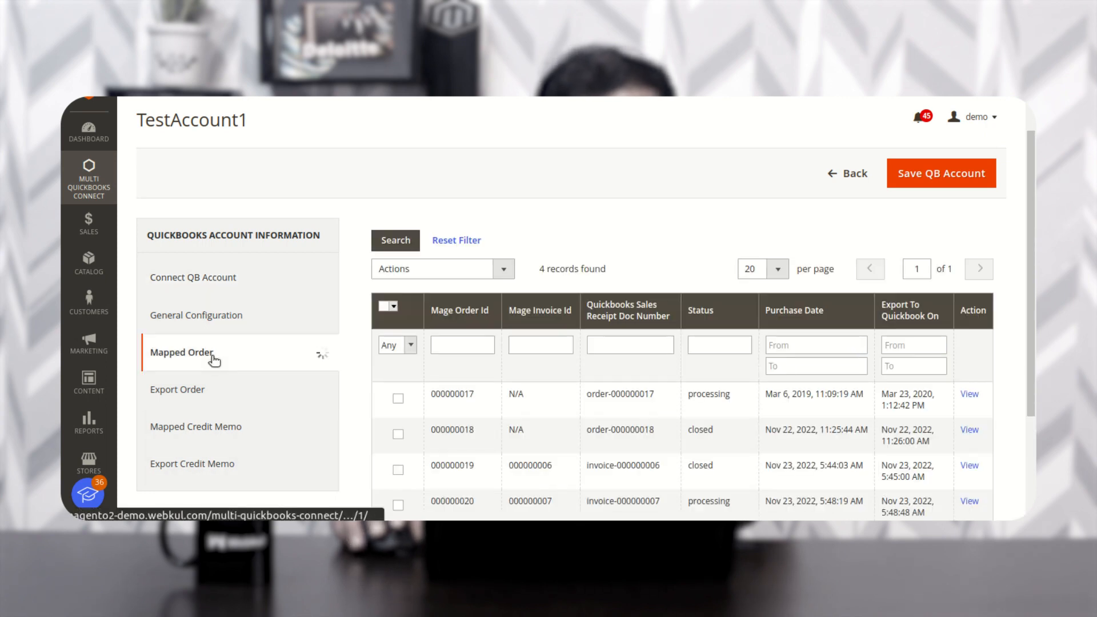
scroll(365, 430, "down", 2)
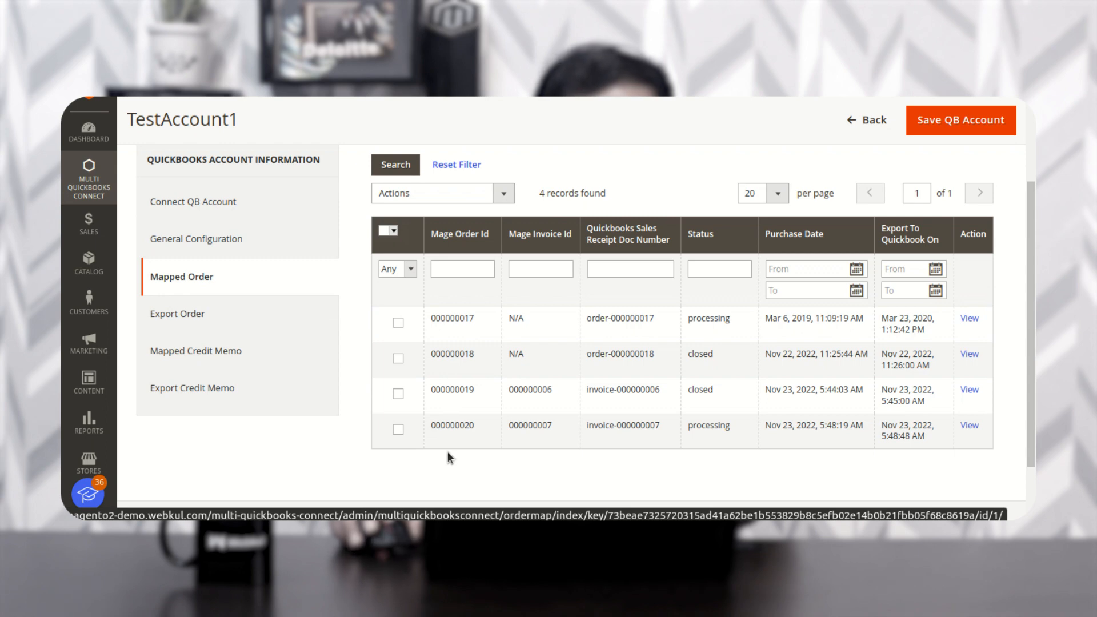
scroll(452, 445, "up", 3)
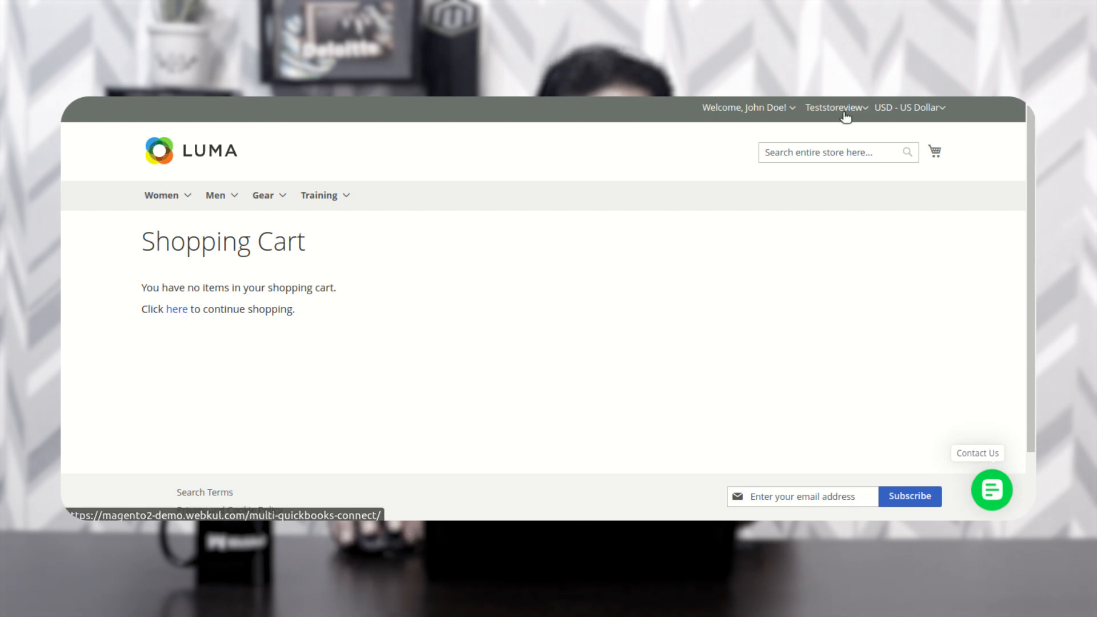
- Check the store view switcher twice without changing the store view
left_click(818, 109)
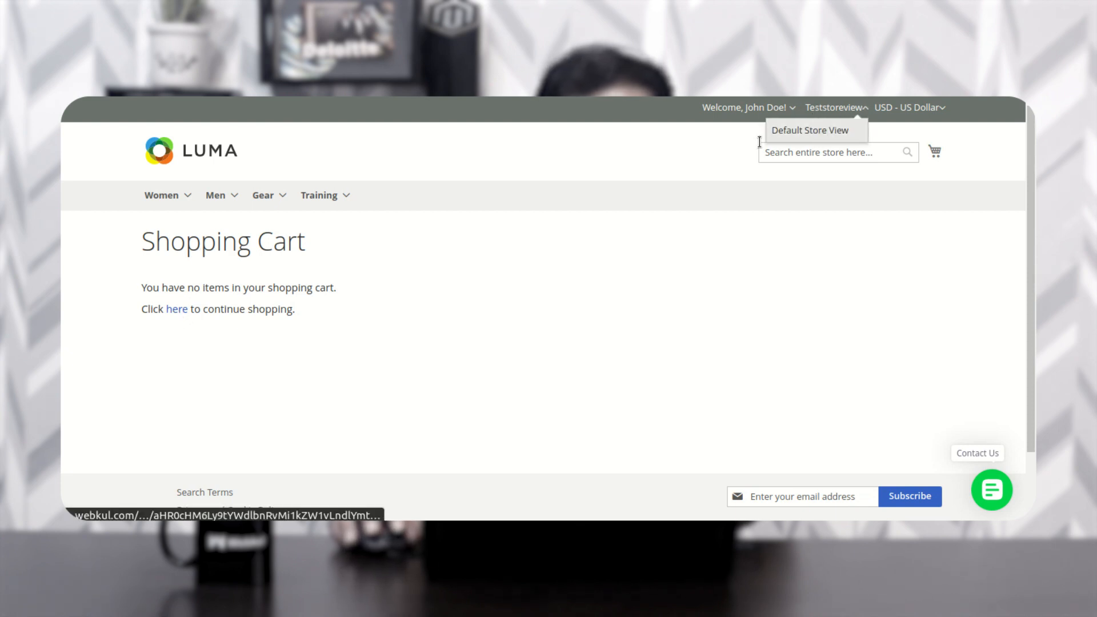
left_click(694, 148)
mouse_move(314, 203)
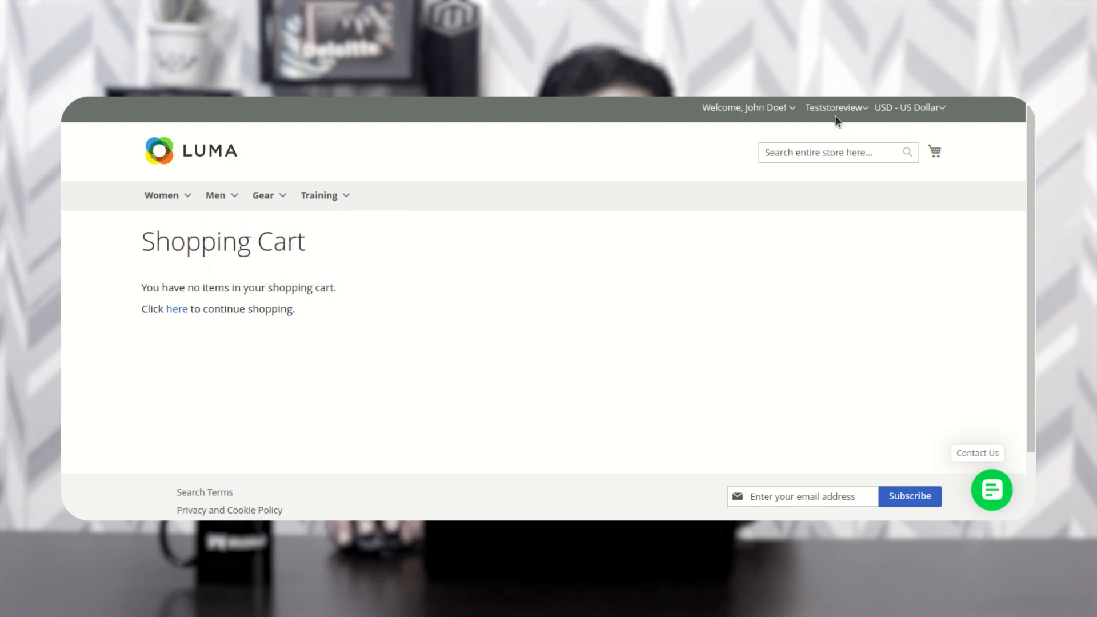
left_click(864, 112)
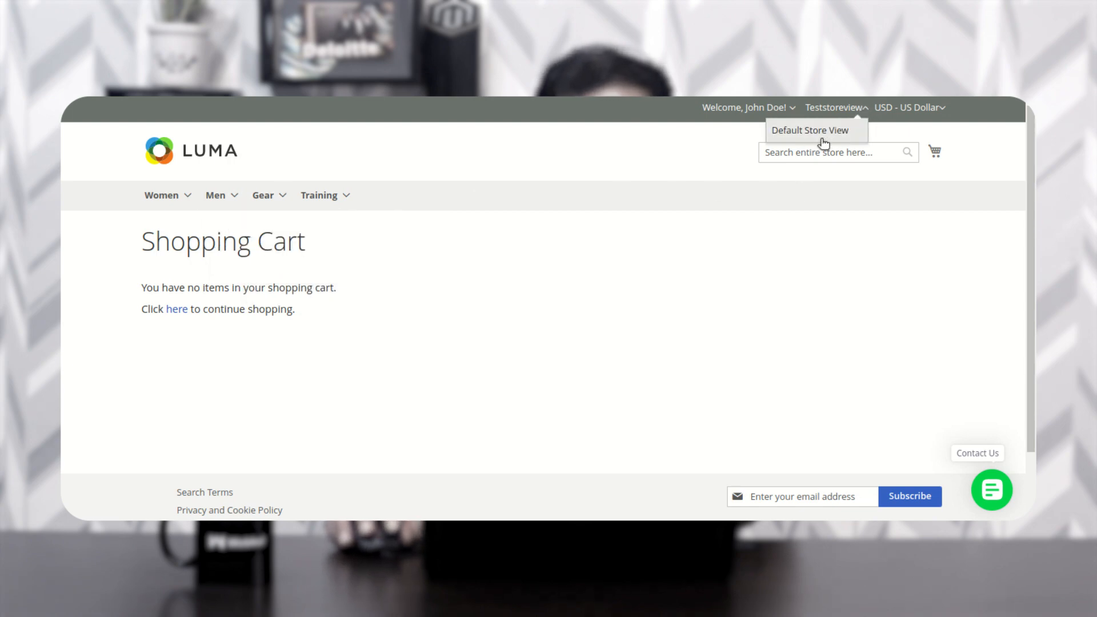
left_click(738, 132)
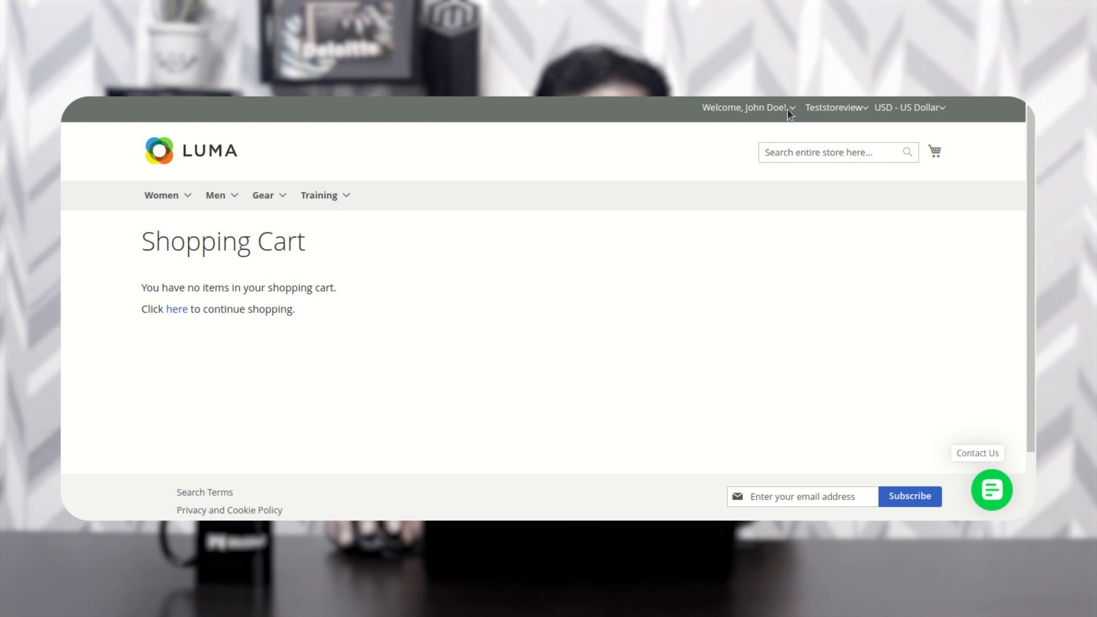
- Add the Push It Messenger Bag from Gear > Bags to the cart
left_click(277, 230)
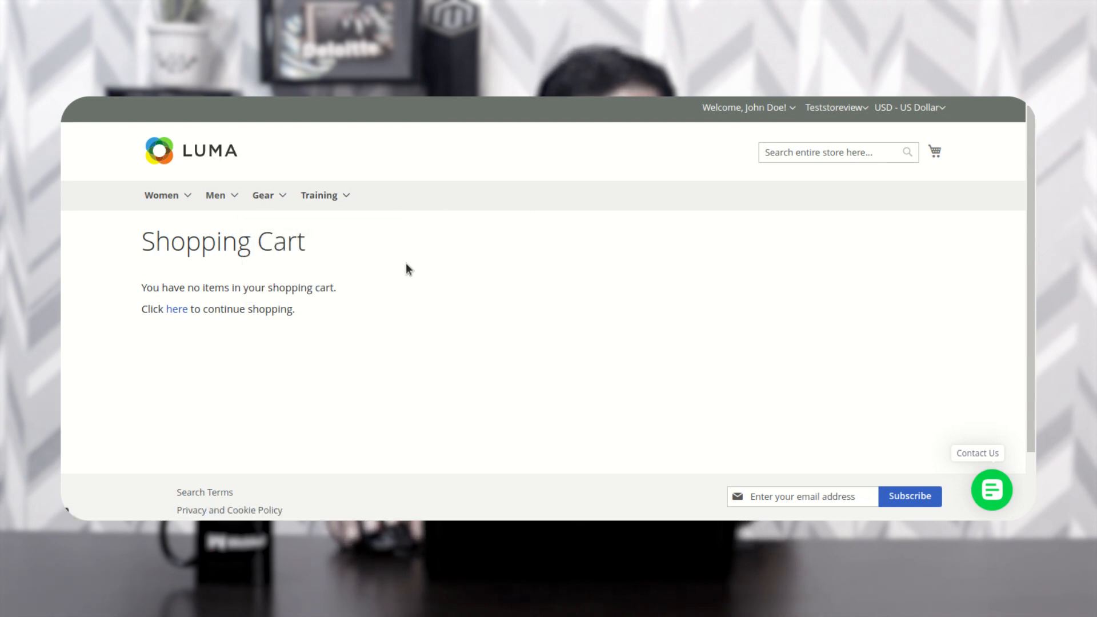
scroll(414, 292, "down", 1)
scroll(414, 292, "down", 3)
left_click(351, 323)
scroll(595, 332, "up", 3)
scroll(592, 336, "up", 2)
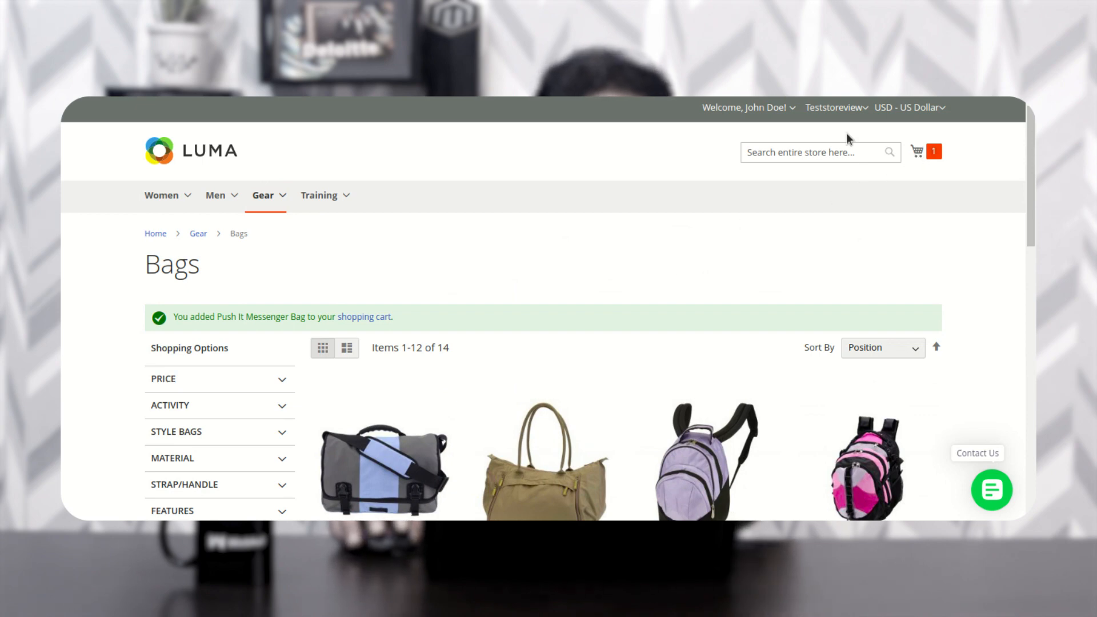
- Check out with $5.00 Flat Rate shipping and place the $50.00 order
left_click(932, 154)
left_click(822, 246)
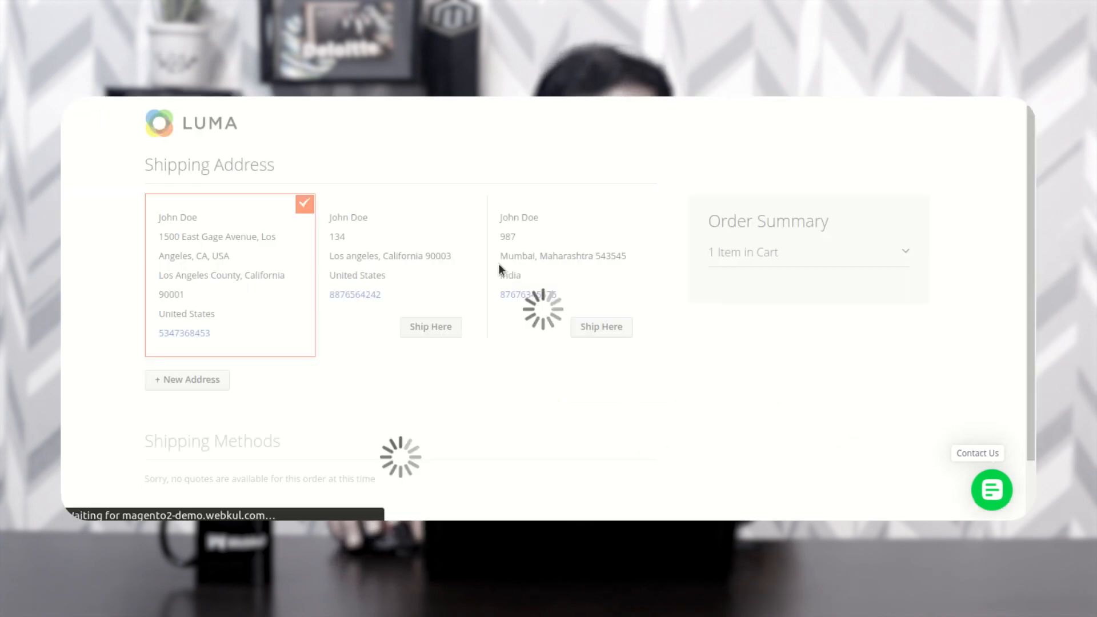
scroll(548, 280, "down", 4)
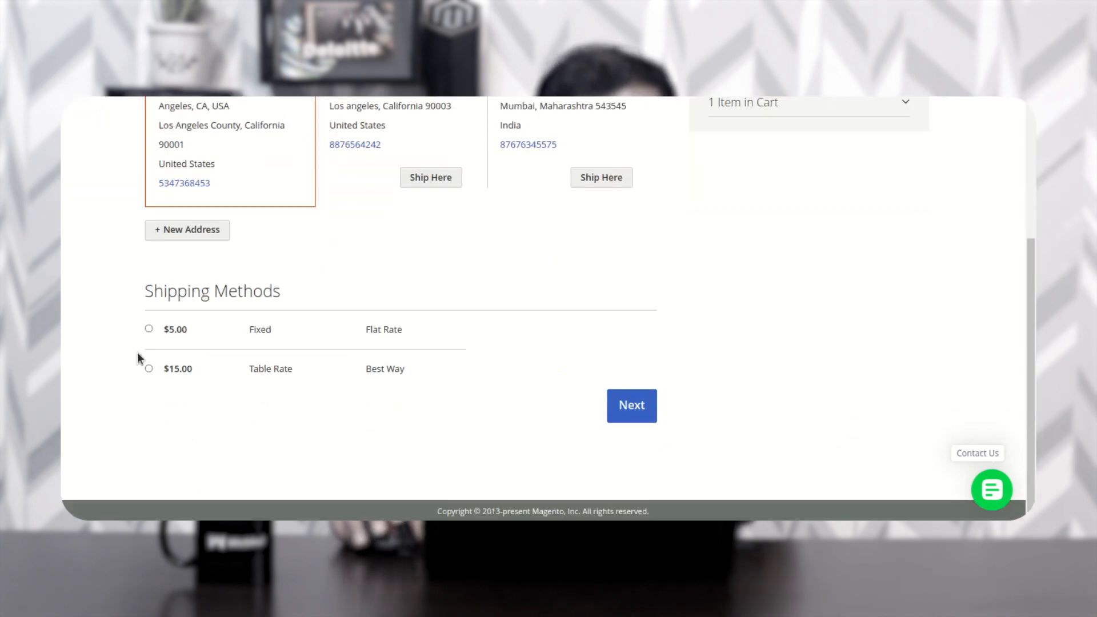
left_click(148, 329)
left_click(627, 407)
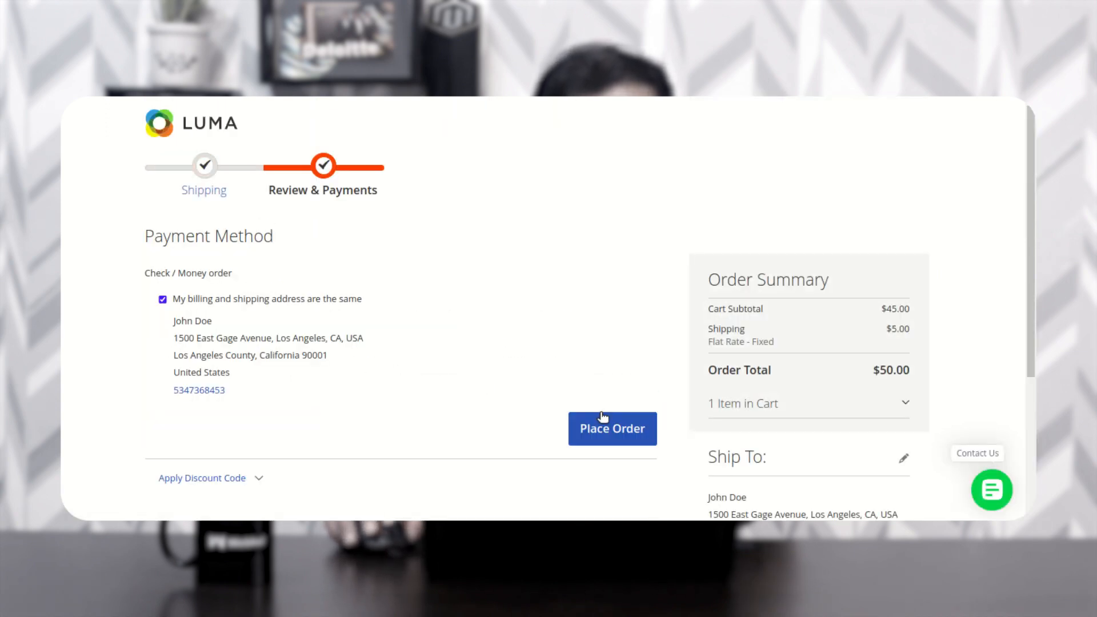
scroll(238, 372, "down", 2)
left_click(608, 315)
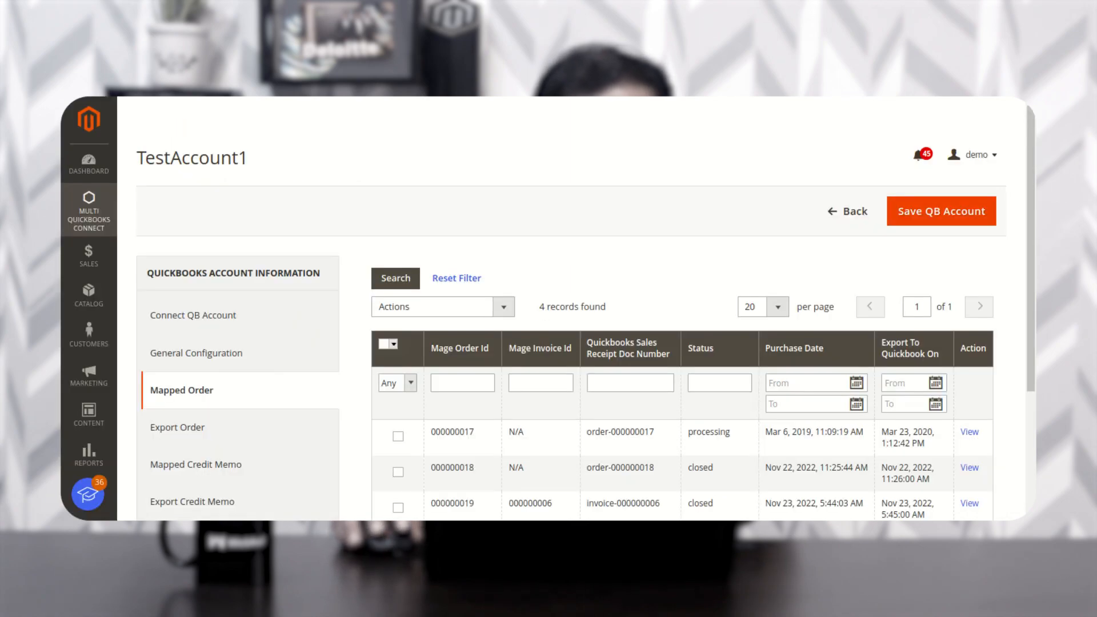
- Confirm TestAccount1's sales receipt trigger is Invoice Create, then return to the QuickBooks accounts list
scroll(419, 394, "down", 2)
left_click(207, 234)
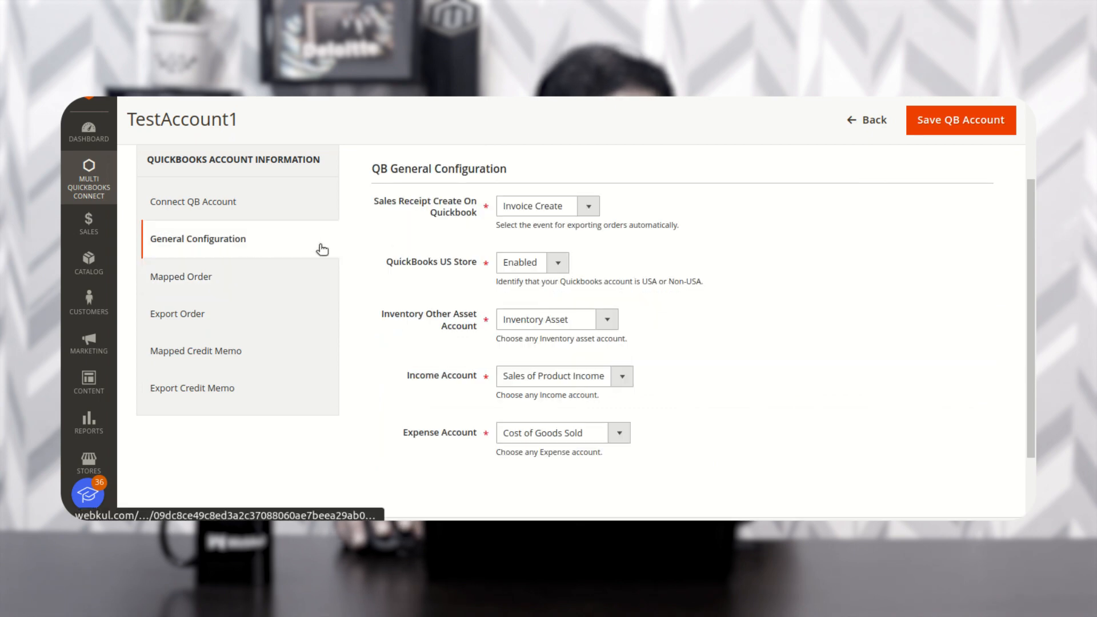
left_click(579, 213)
left_click(568, 238)
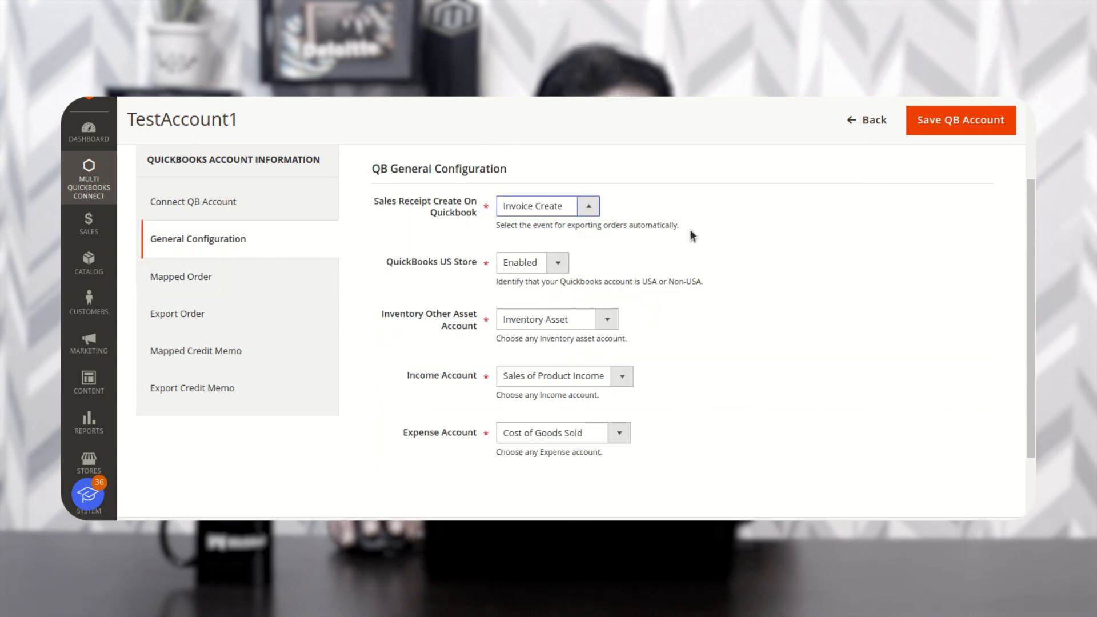
scroll(223, 303, "up", 2)
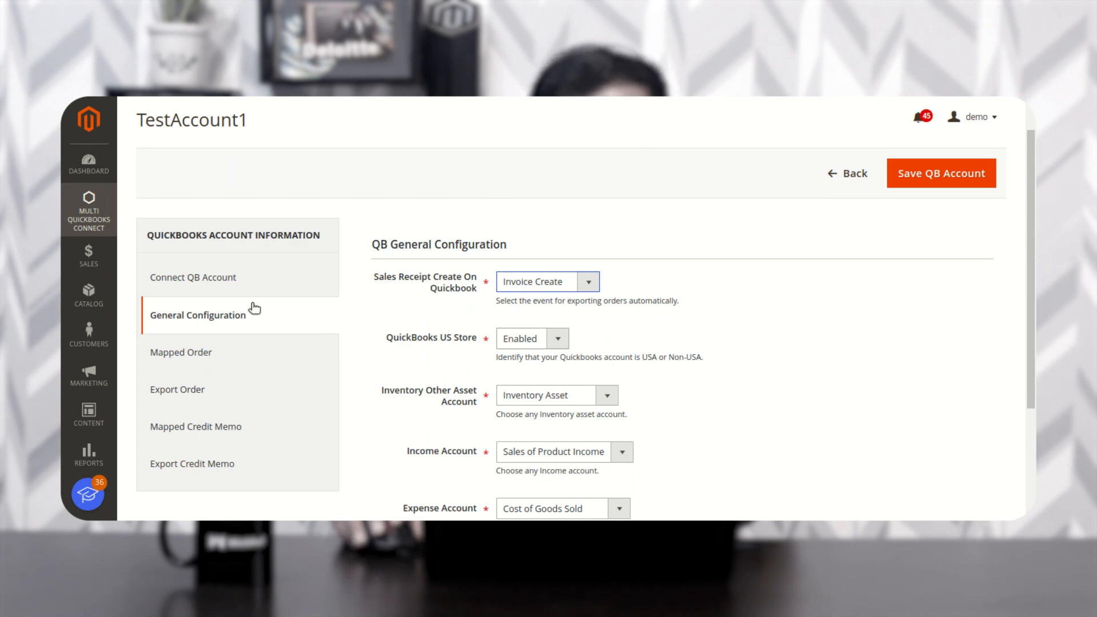
left_click(88, 213)
left_click(213, 221)
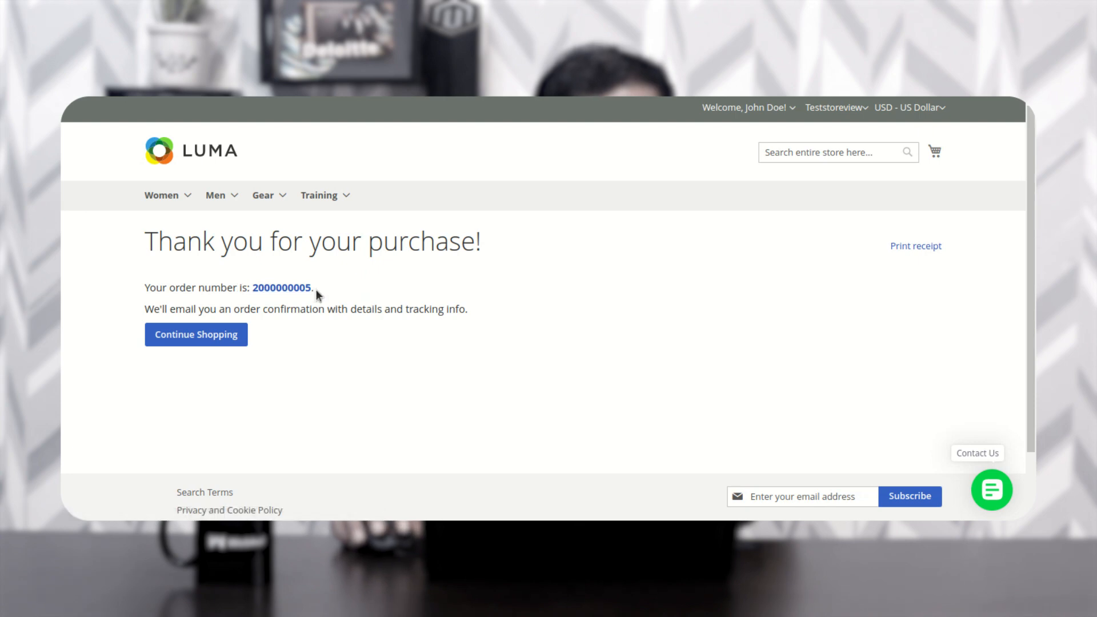
left_click_drag(315, 289, 144, 288)
left_click(406, 289)
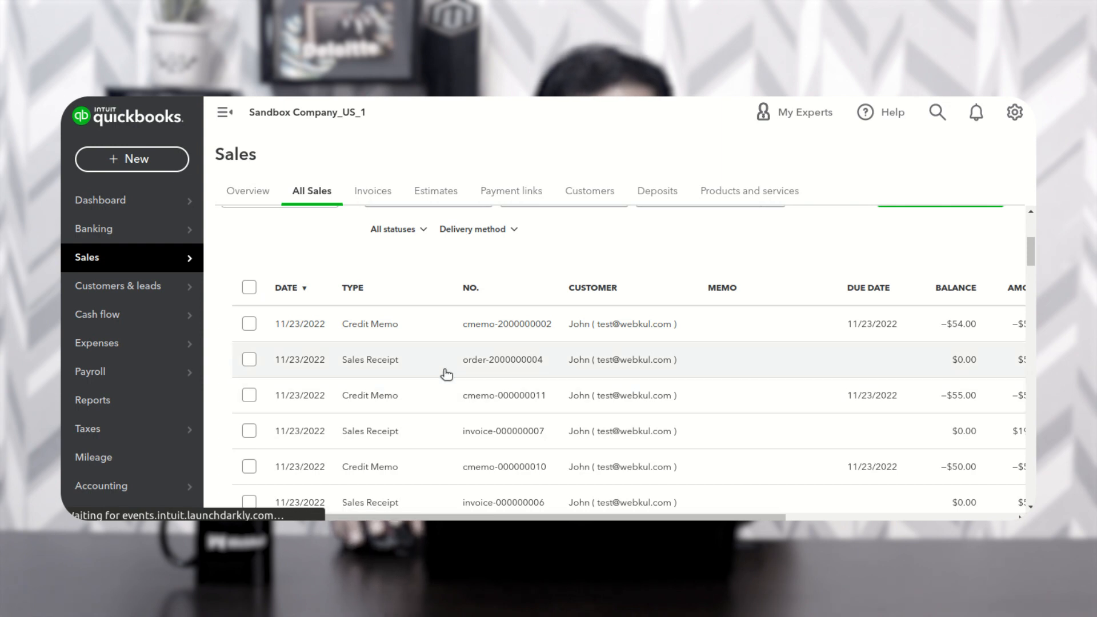
left_click(378, 369)
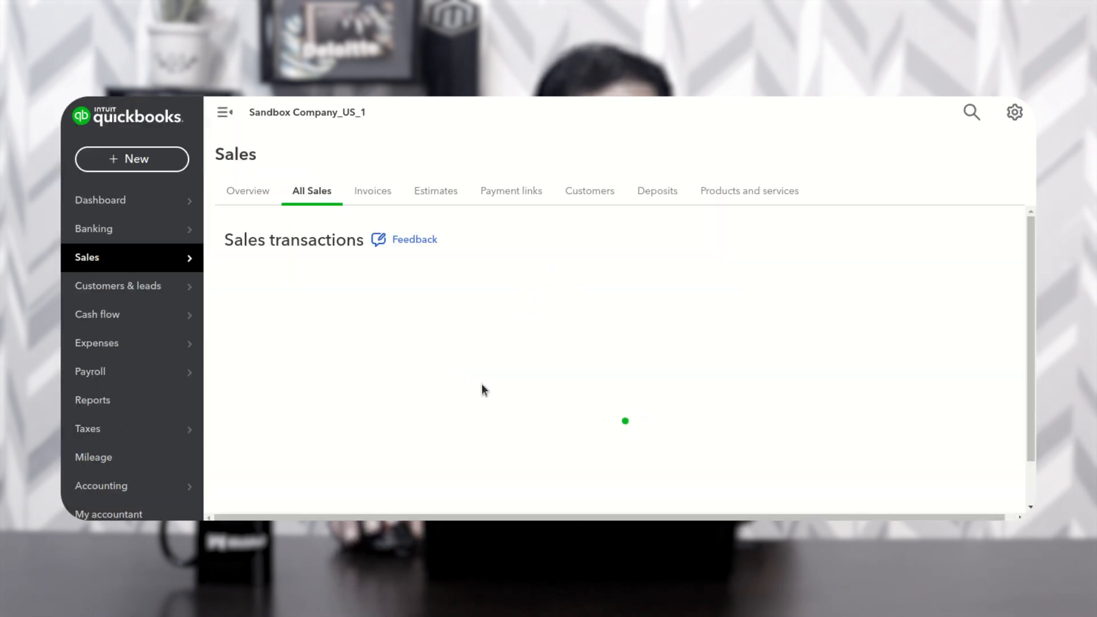
scroll(530, 473, "down", 5)
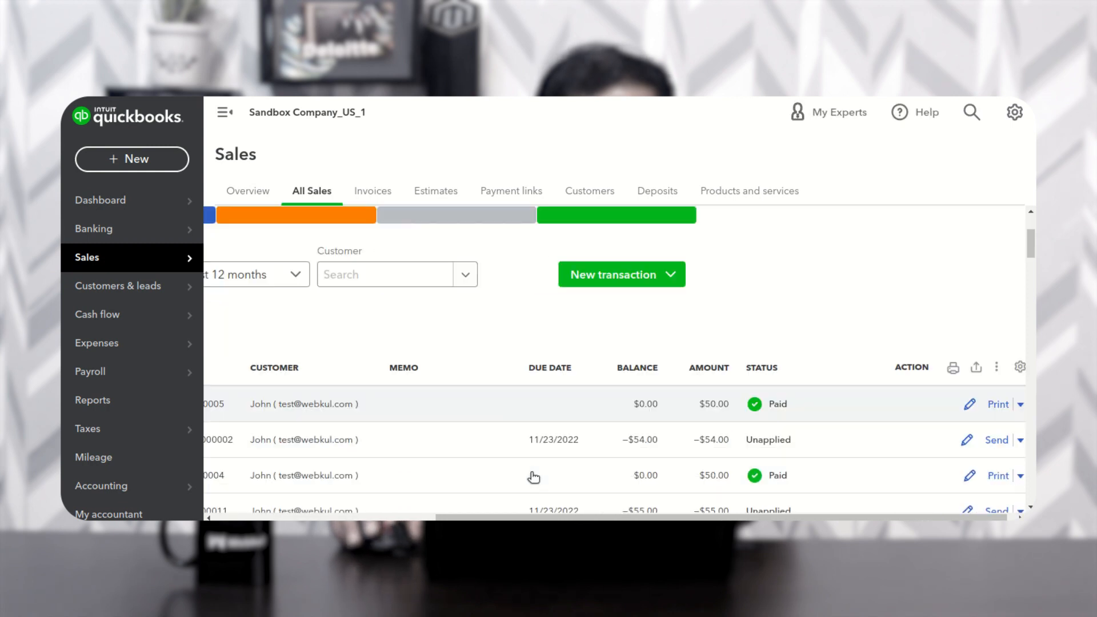
scroll(457, 483, "left", 10)
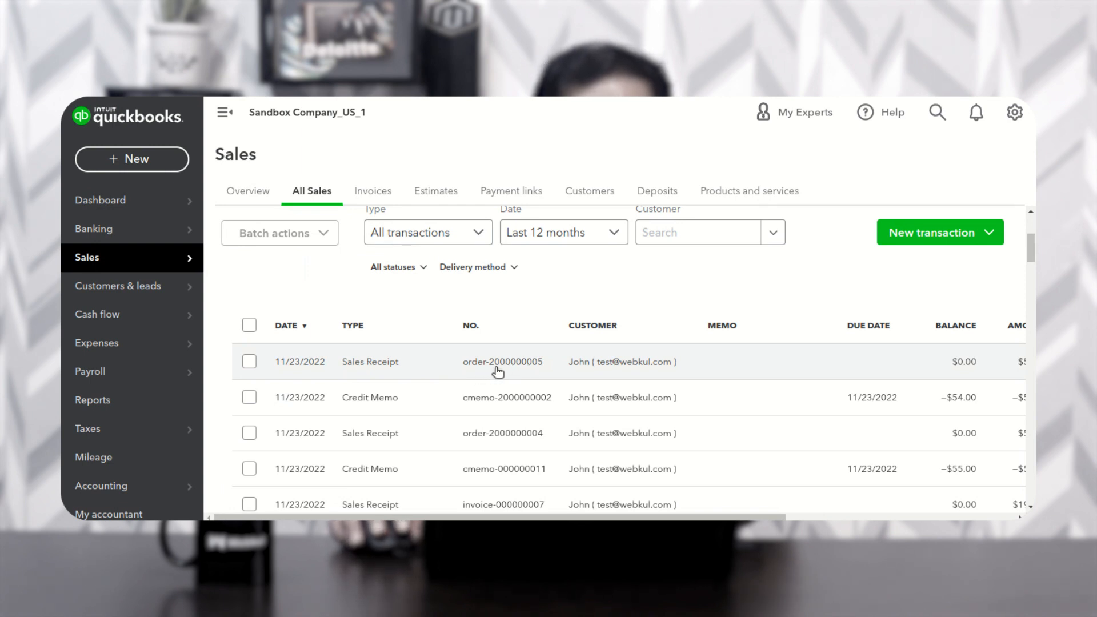
left_click(382, 363)
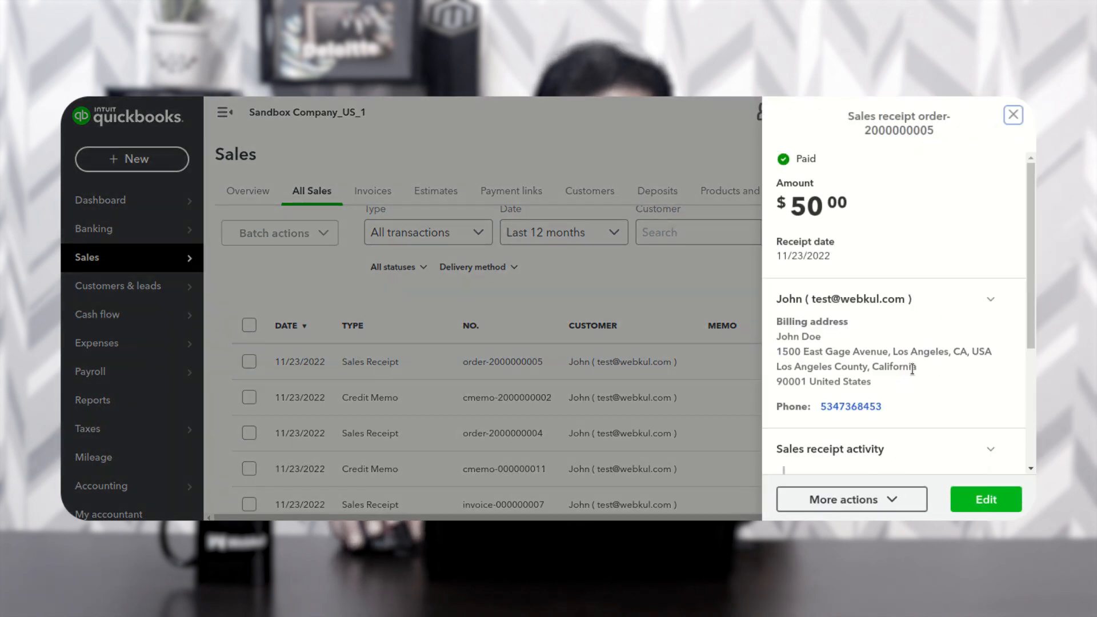
scroll(999, 416, "down", 4)
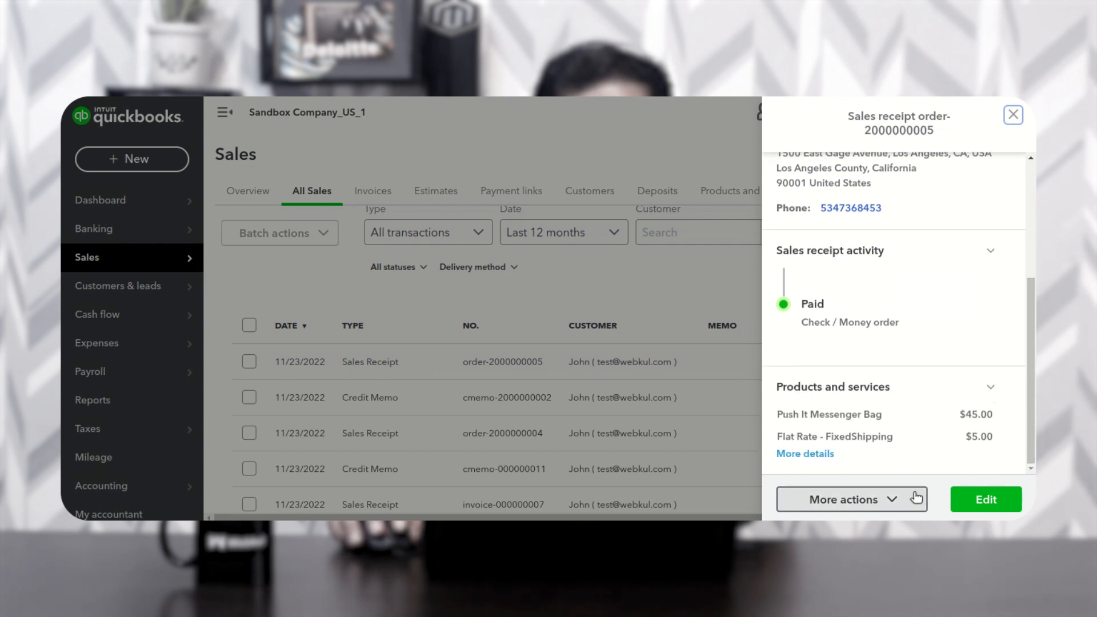
left_click(984, 500)
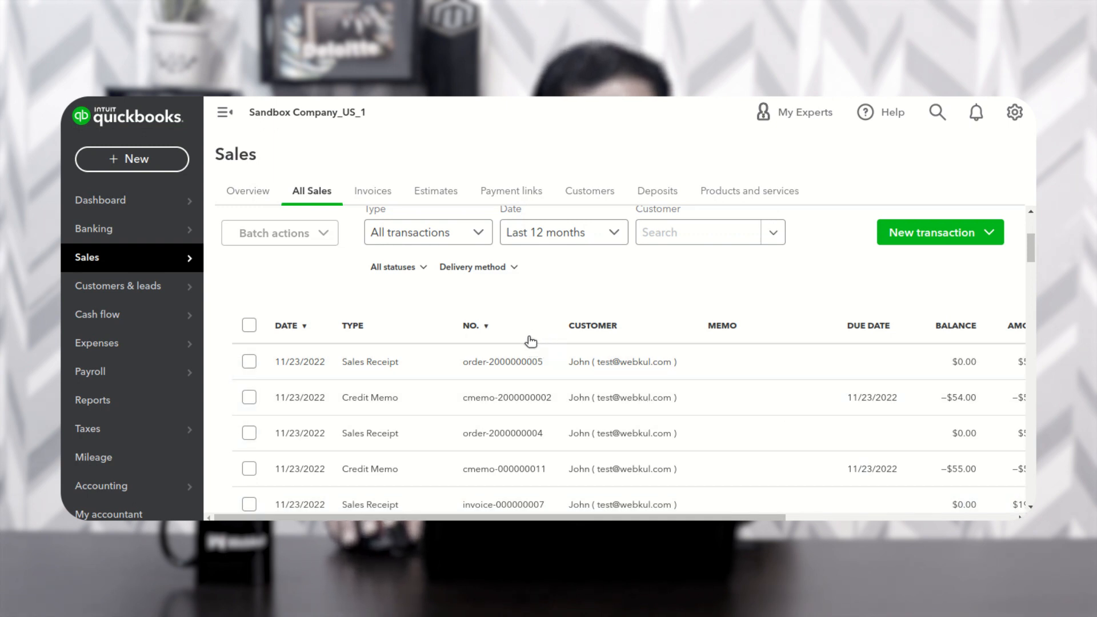
left_click(377, 363)
left_click(980, 501)
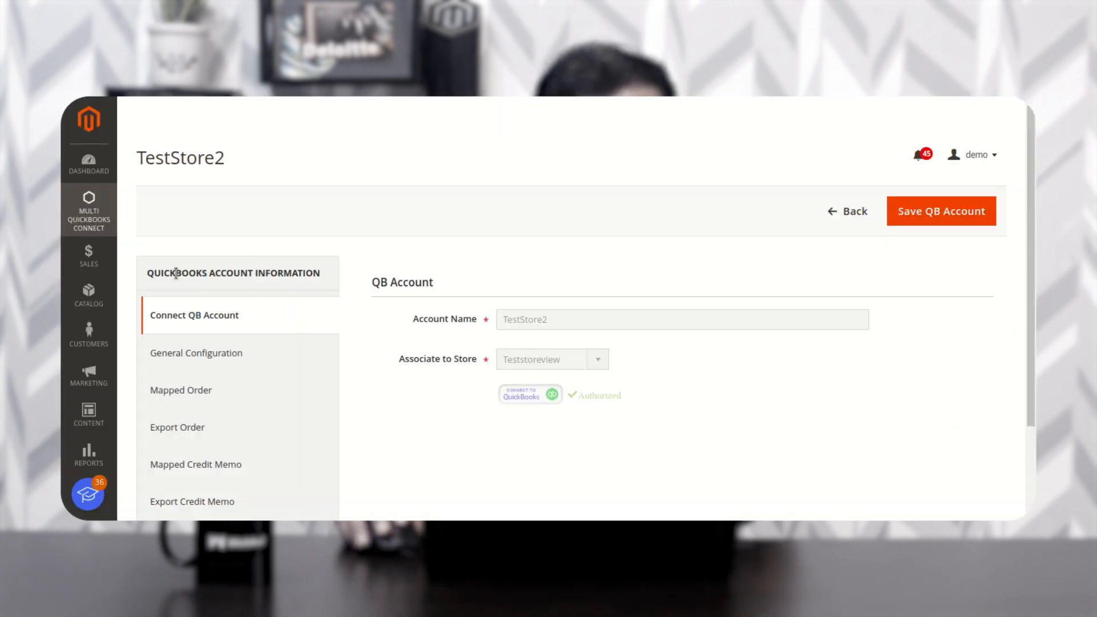
left_click(88, 255)
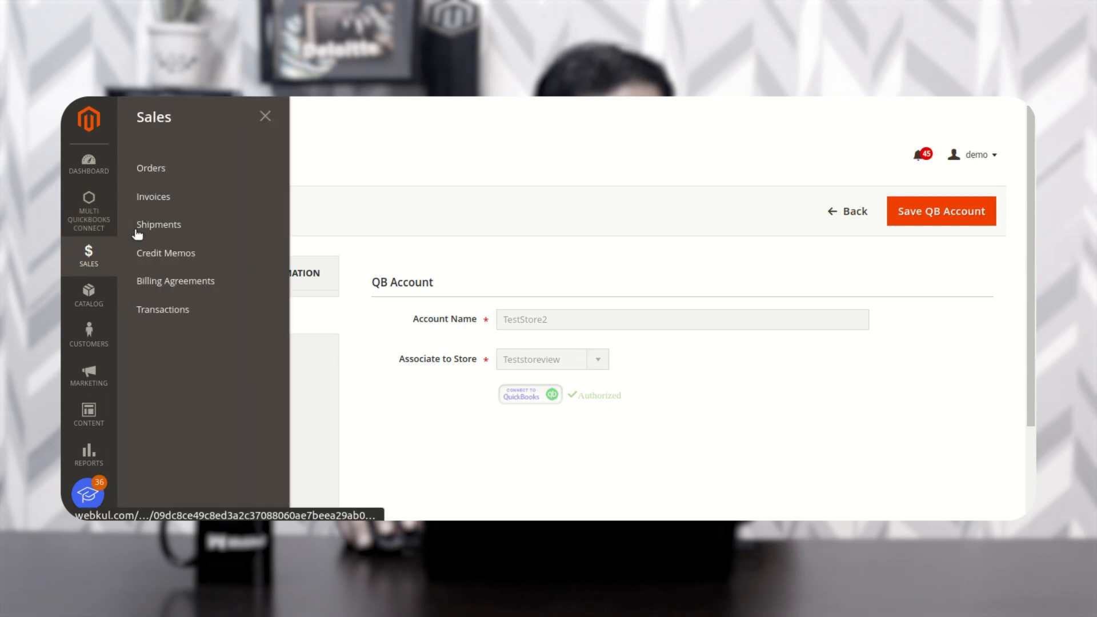
left_click(184, 174)
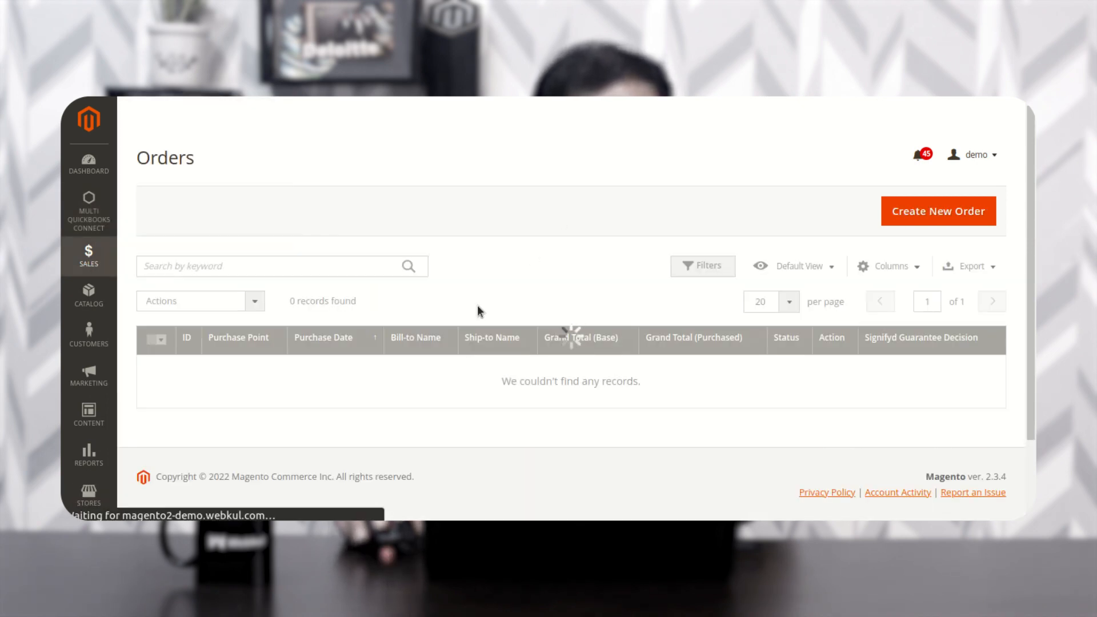
scroll(483, 326, "down", 1)
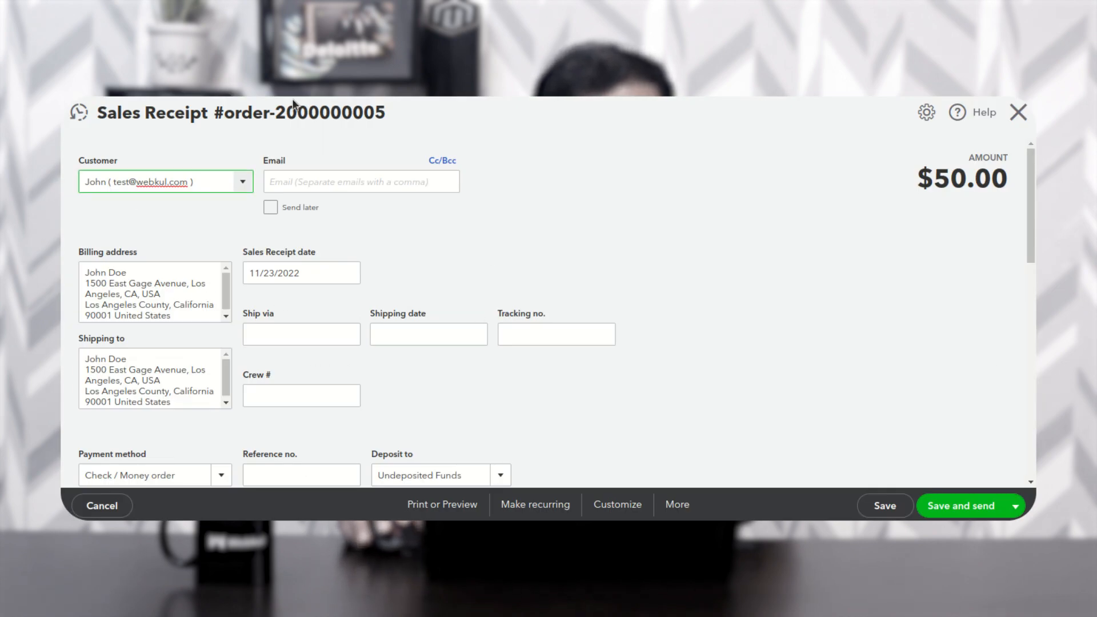
left_click_drag(278, 109, 289, 109)
left_click_drag(386, 114, 399, 118)
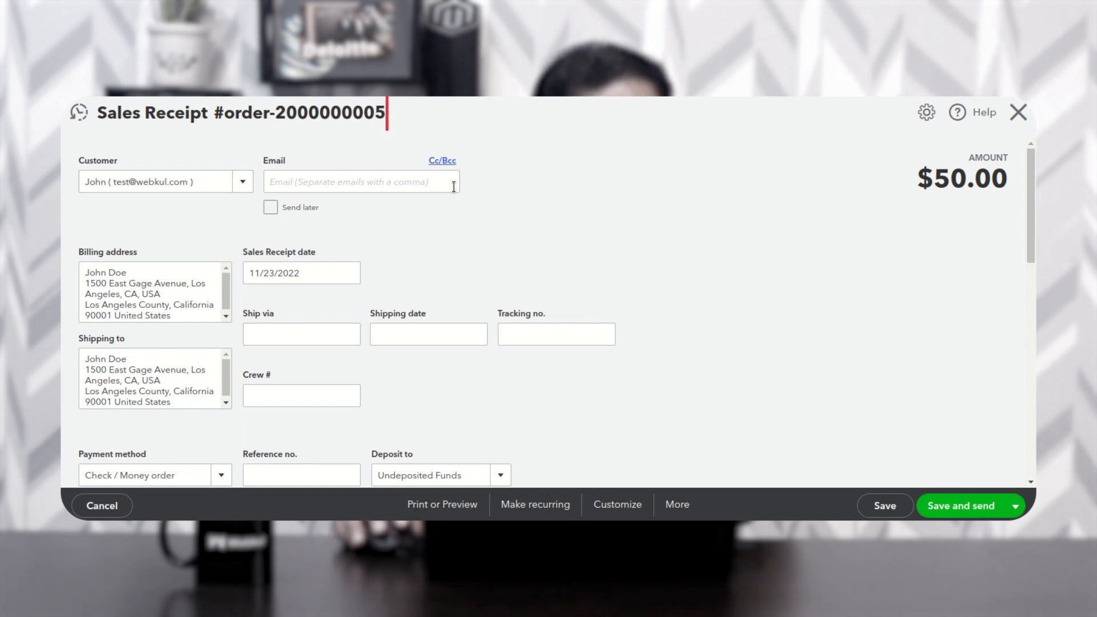
scroll(462, 419, "down", 1)
scroll(460, 417, "down", 5)
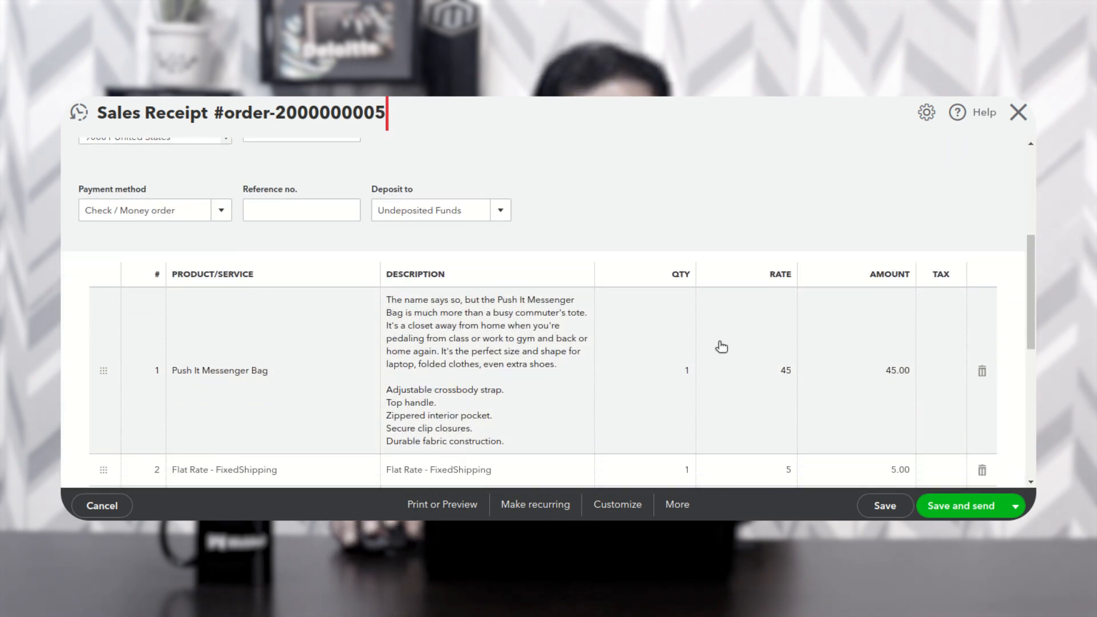
scroll(943, 347, "down", 4)
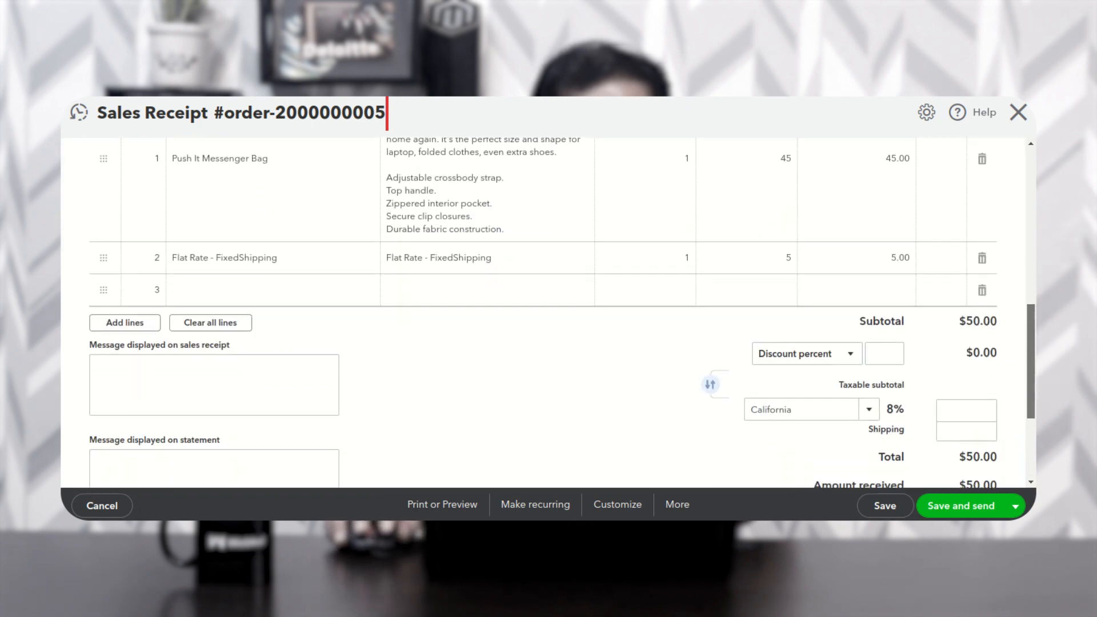
scroll(562, 318, "down", 3)
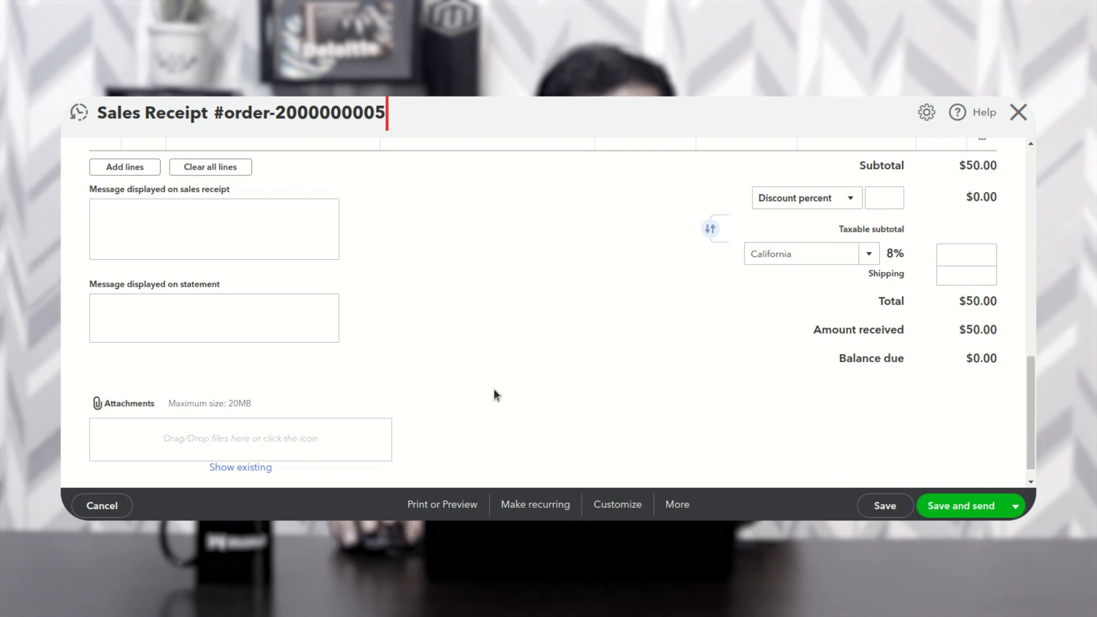
scroll(503, 389, "up", 4)
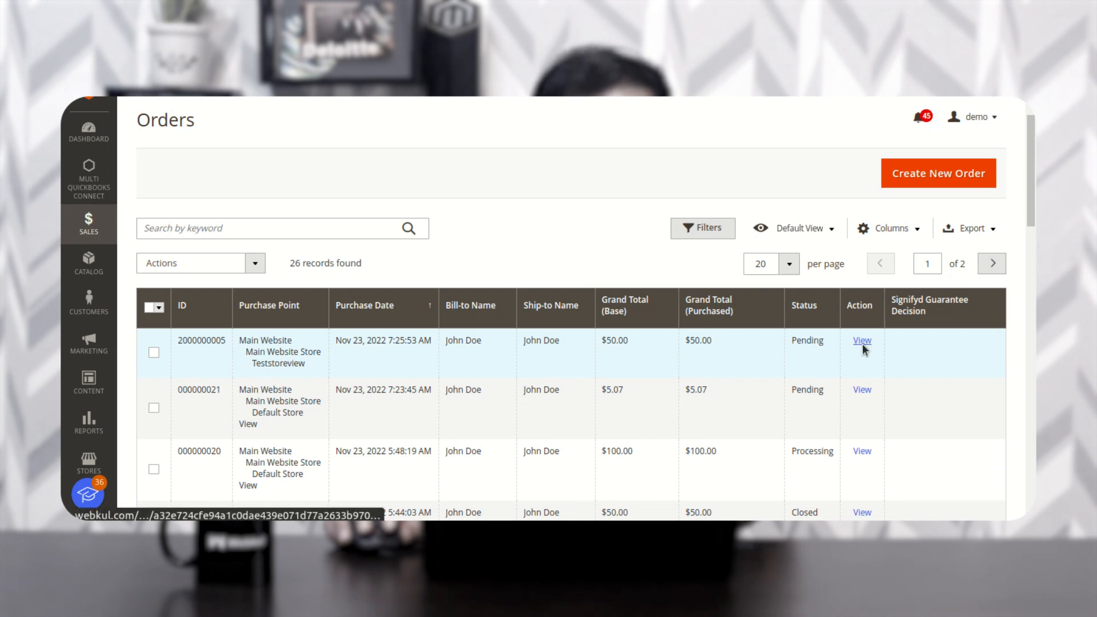
left_click(861, 341)
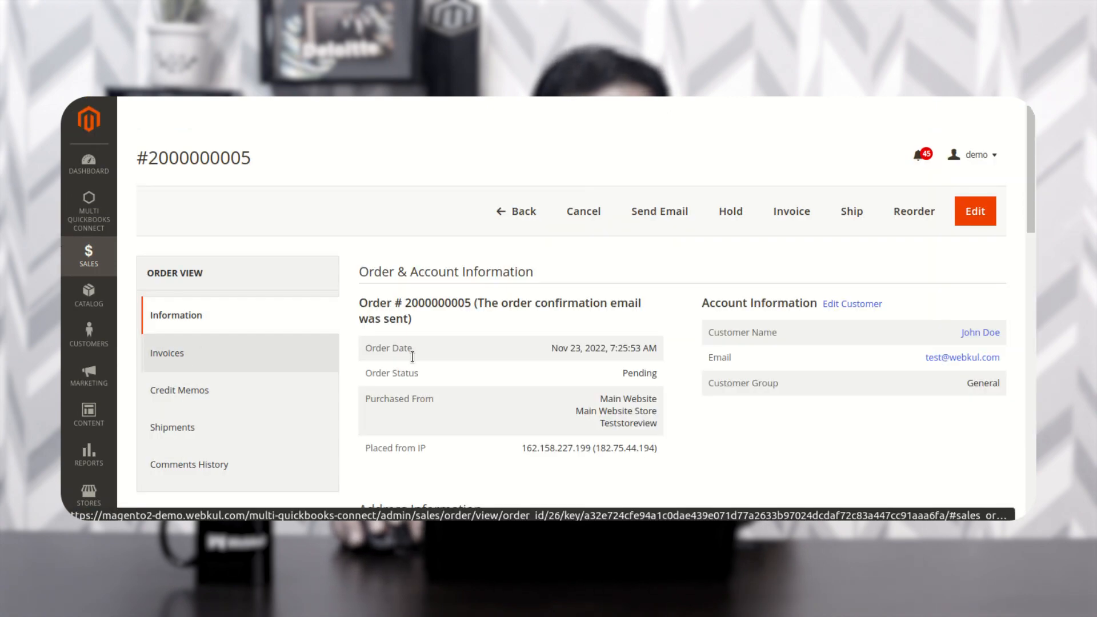
left_click_drag(158, 156, 137, 157)
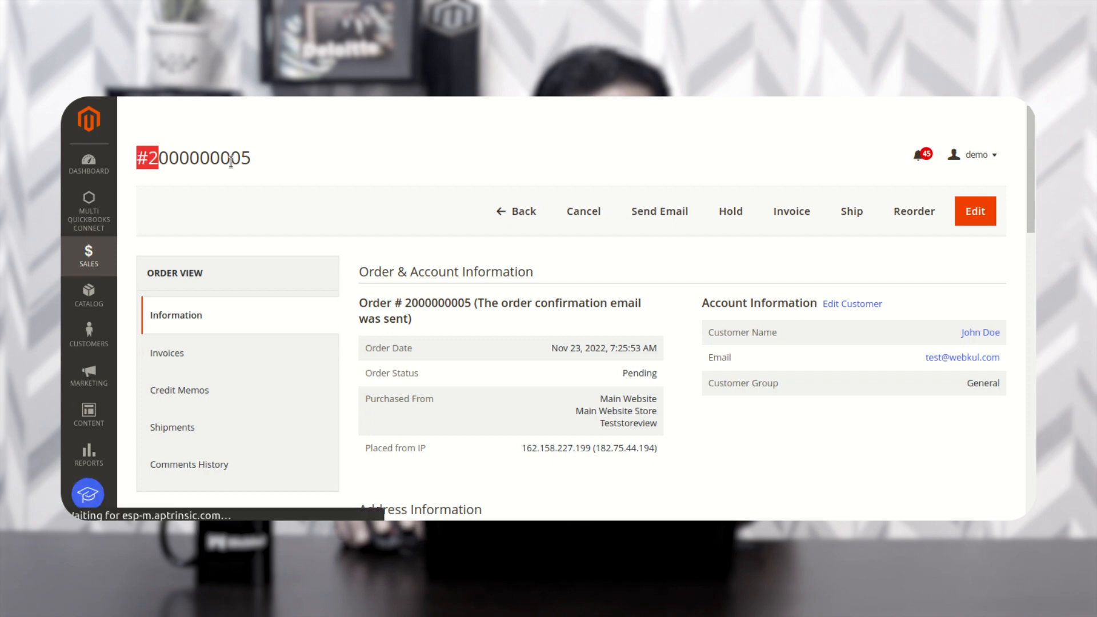
left_click_drag(239, 163, 294, 167)
scroll(643, 413, "down", 10)
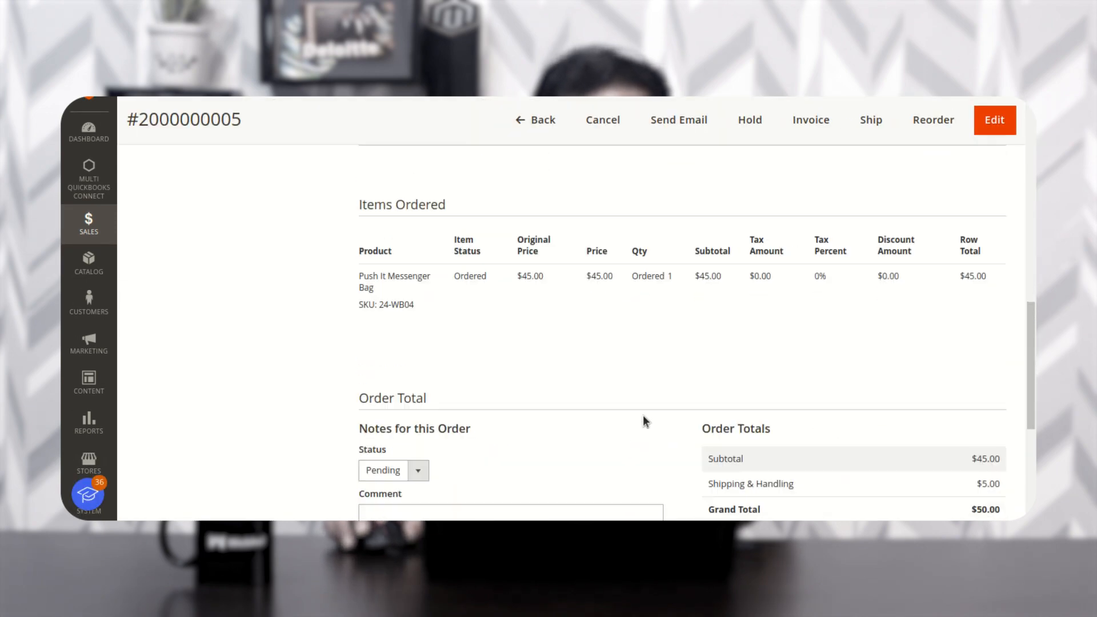
scroll(643, 418, "up", 3)
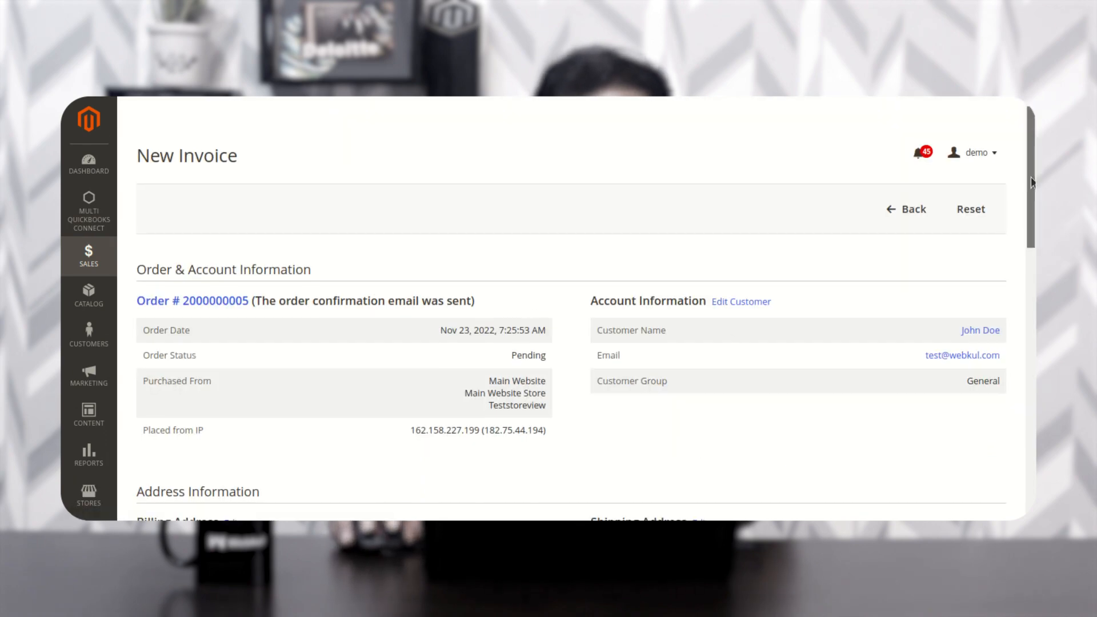
mouse_move(1031, 182)
left_mouse_down()
mouse_move(1031, 329)
mouse_move(1031, 177)
left_mouse_up()
scroll(615, 267, "down", 2)
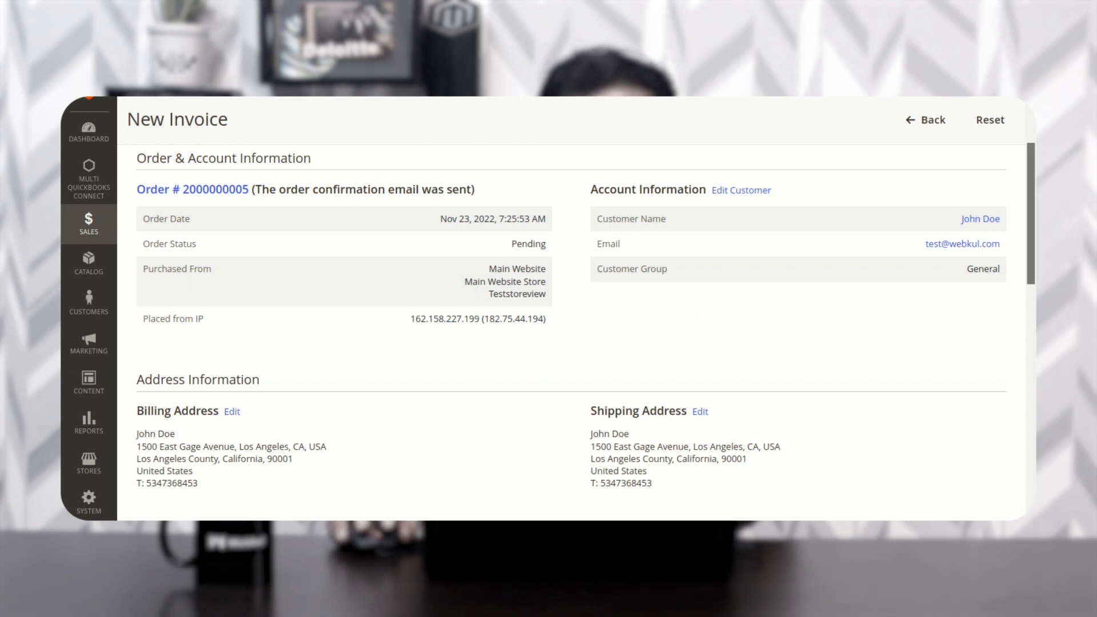
scroll(692, 321, "down", 10)
left_click(941, 369)
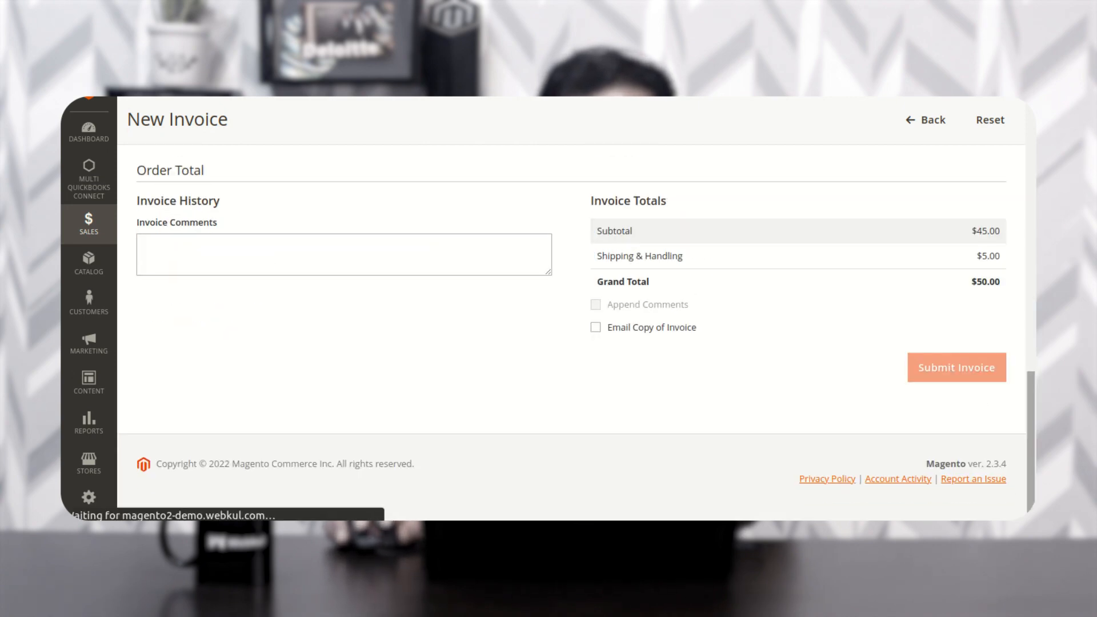
scroll(666, 412, "up", 10)
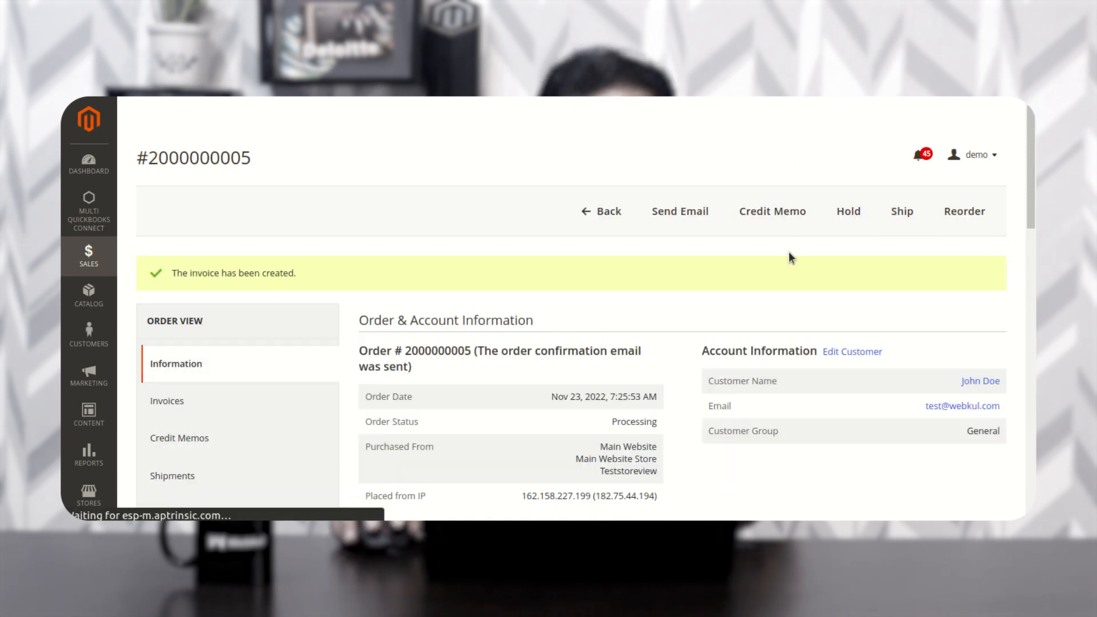
- Create a credit memo refunding the full $50.00 offline
left_click(771, 222)
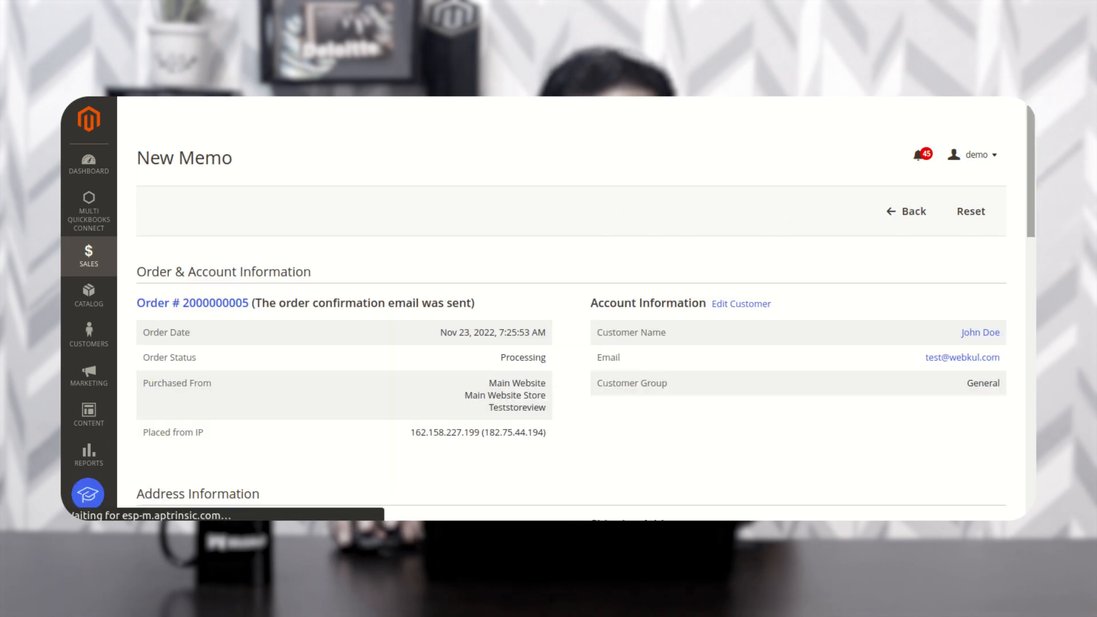
scroll(693, 358, "down", 10)
scroll(950, 369, "down", 3)
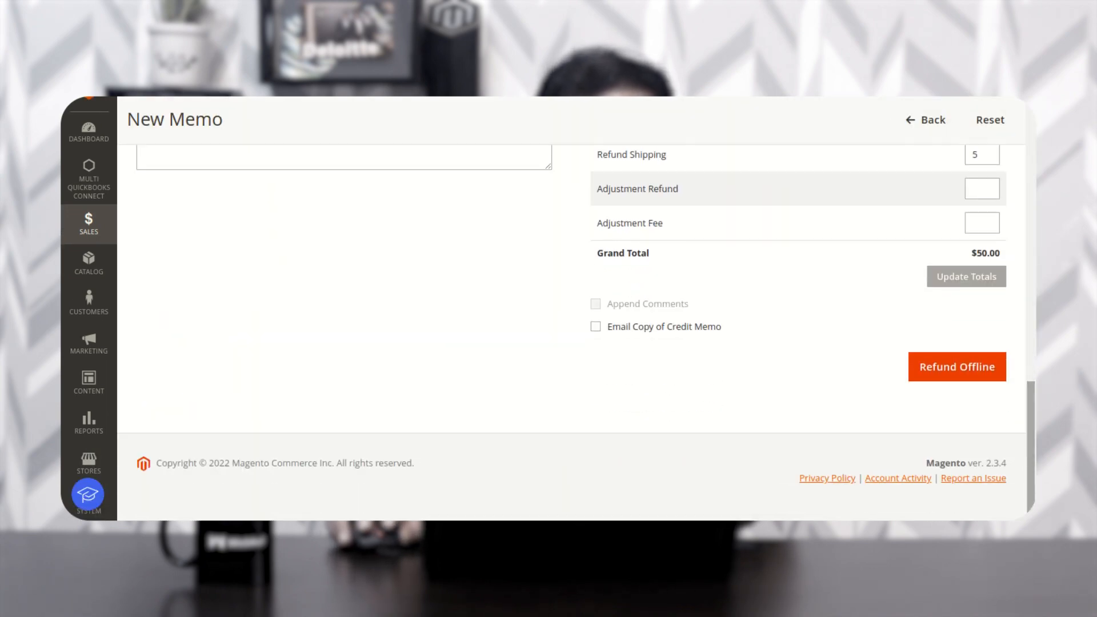
left_click(949, 369)
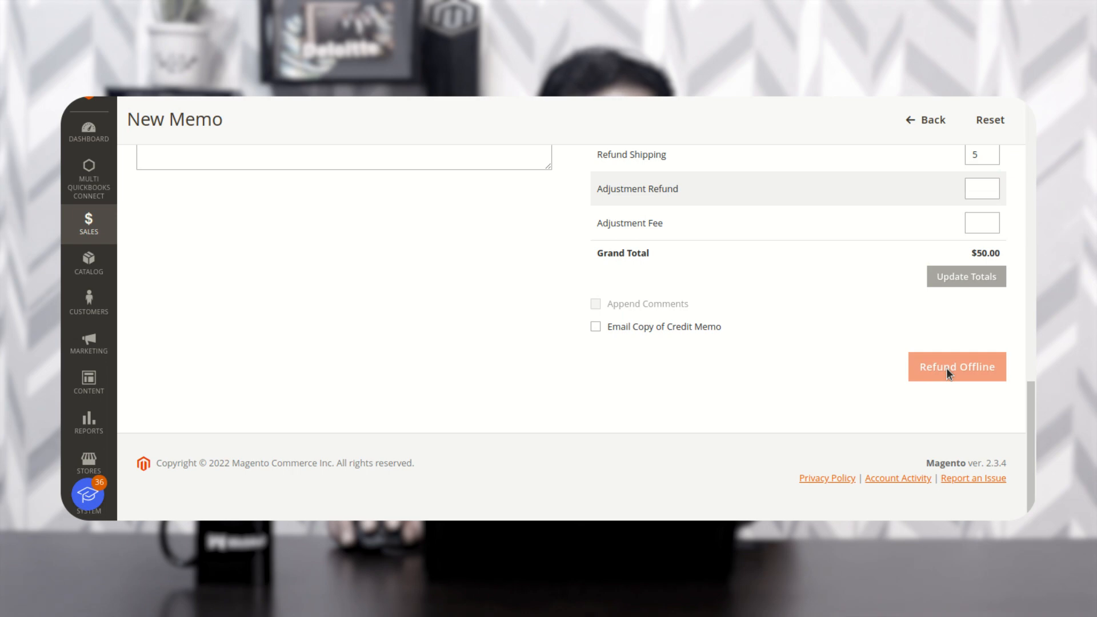
scroll(450, 346, "up", 10)
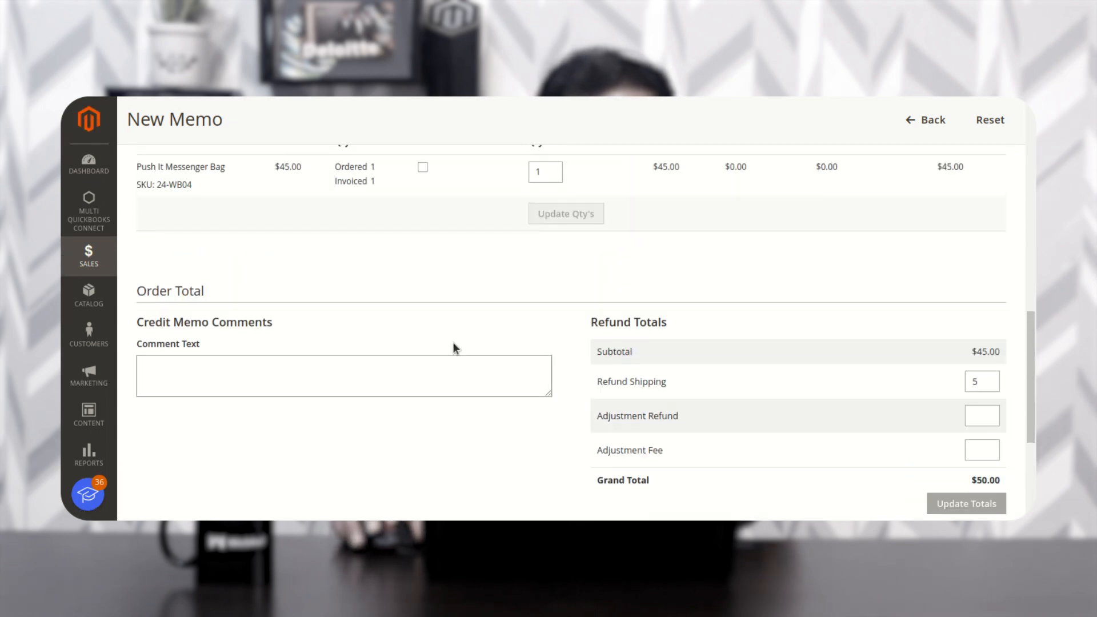
scroll(458, 338, "up", 10)
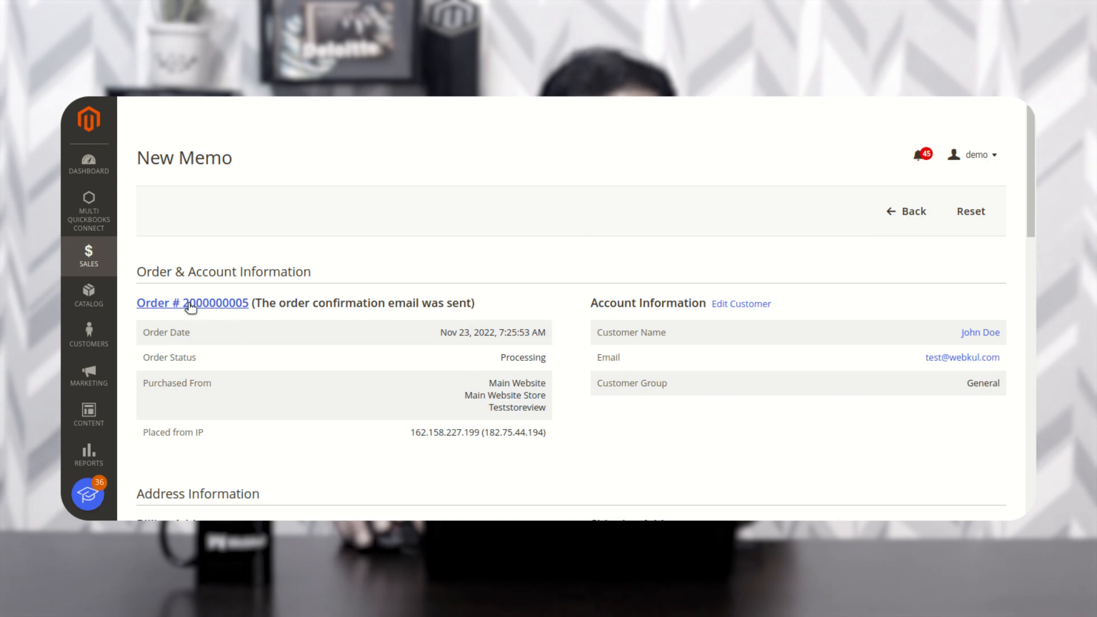
left_click_drag(250, 303, 183, 297)
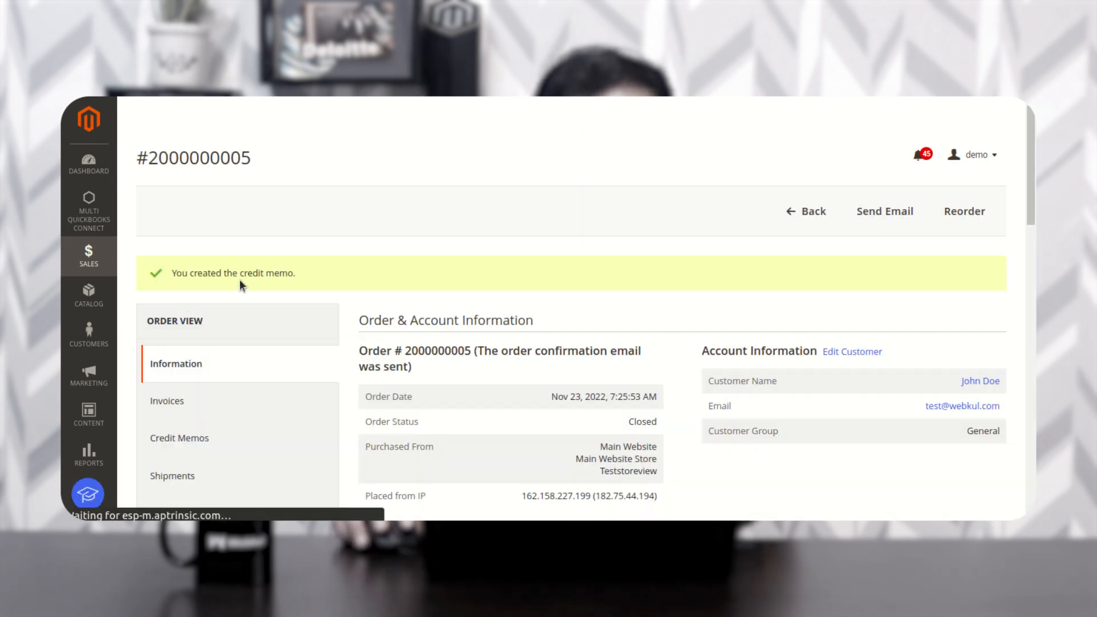
scroll(272, 328, "down", 3)
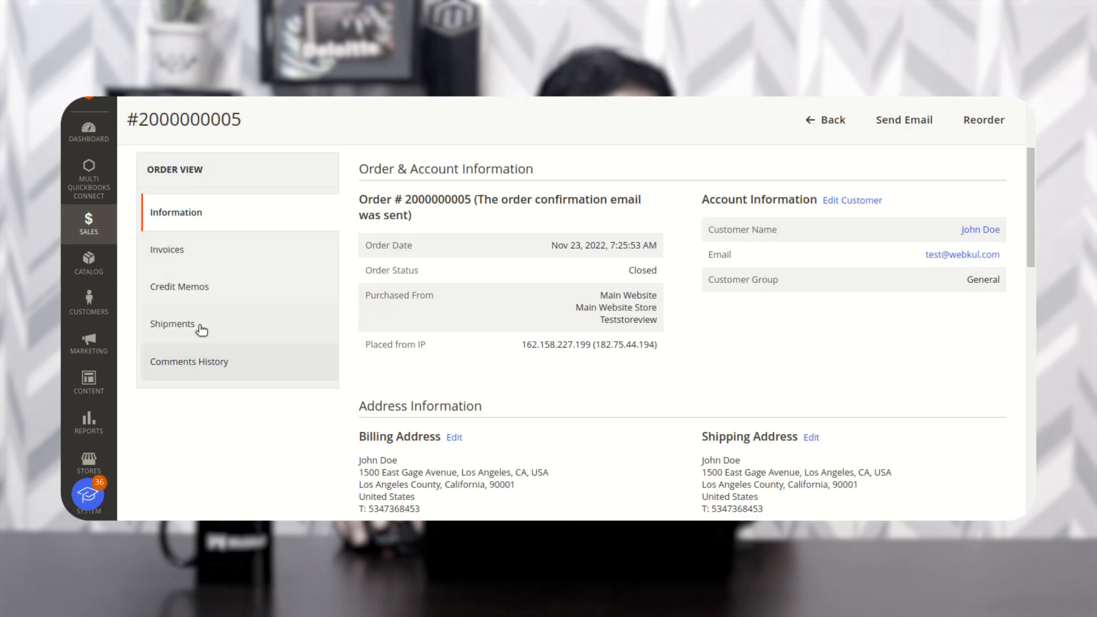
left_click(198, 295)
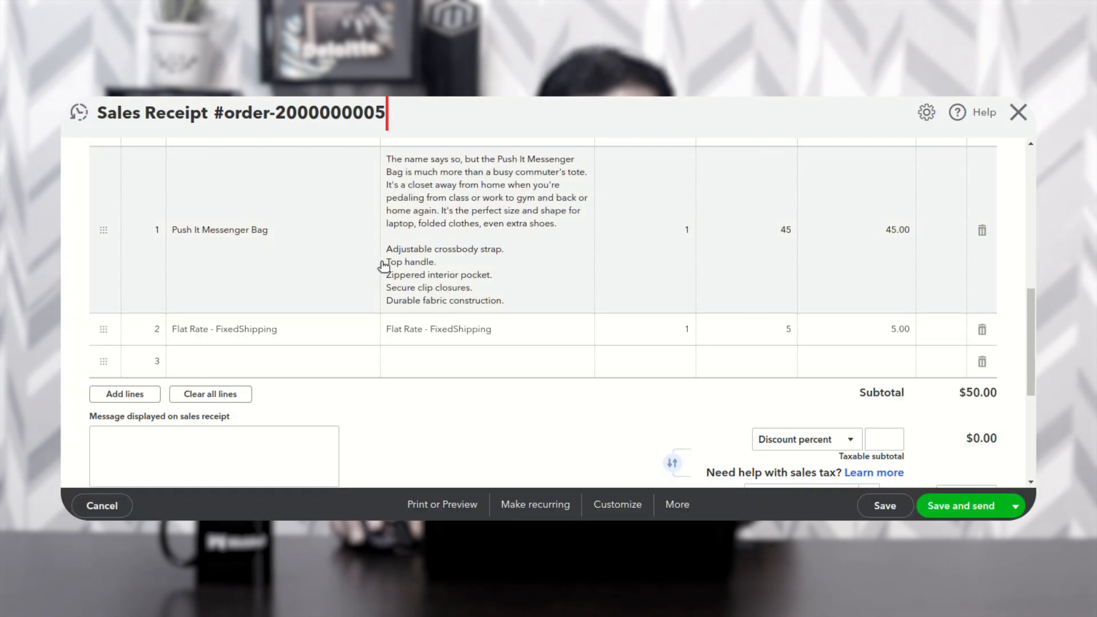
scroll(380, 269, "up", 4)
left_click(1017, 116)
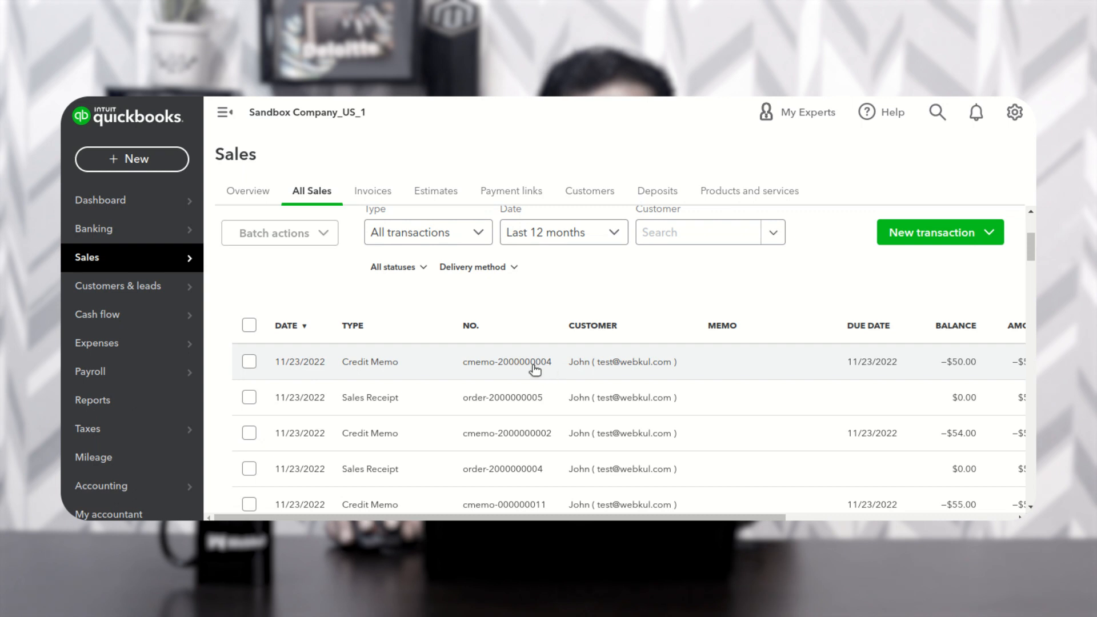
left_click(486, 364)
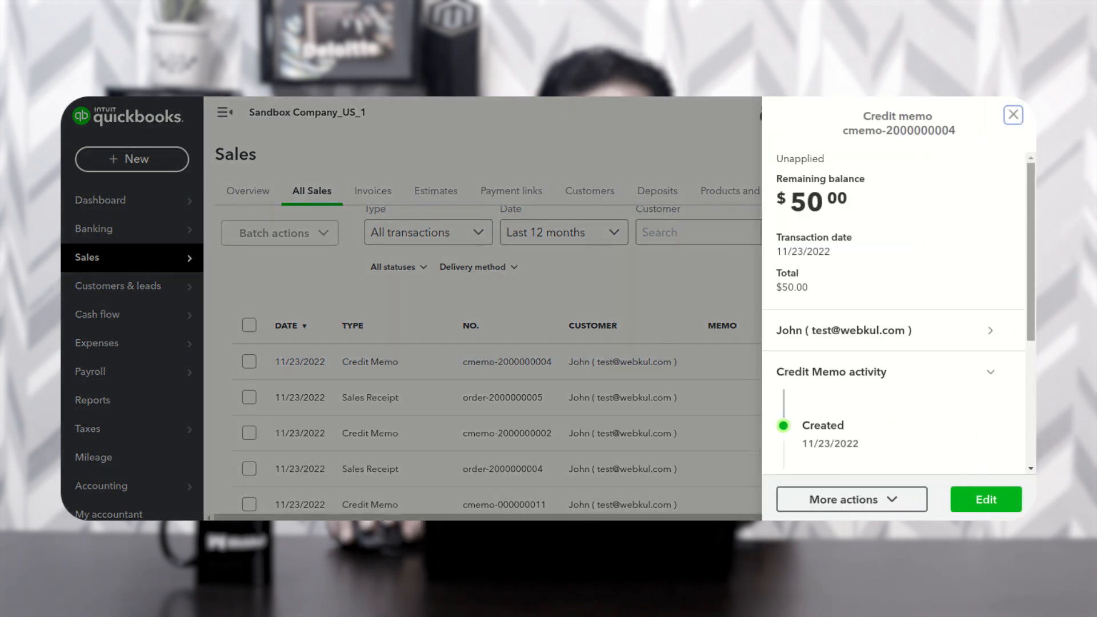
scroll(1034, 271, "down", 4)
scroll(1034, 271, "up", 1)
scroll(857, 420, "down", 1)
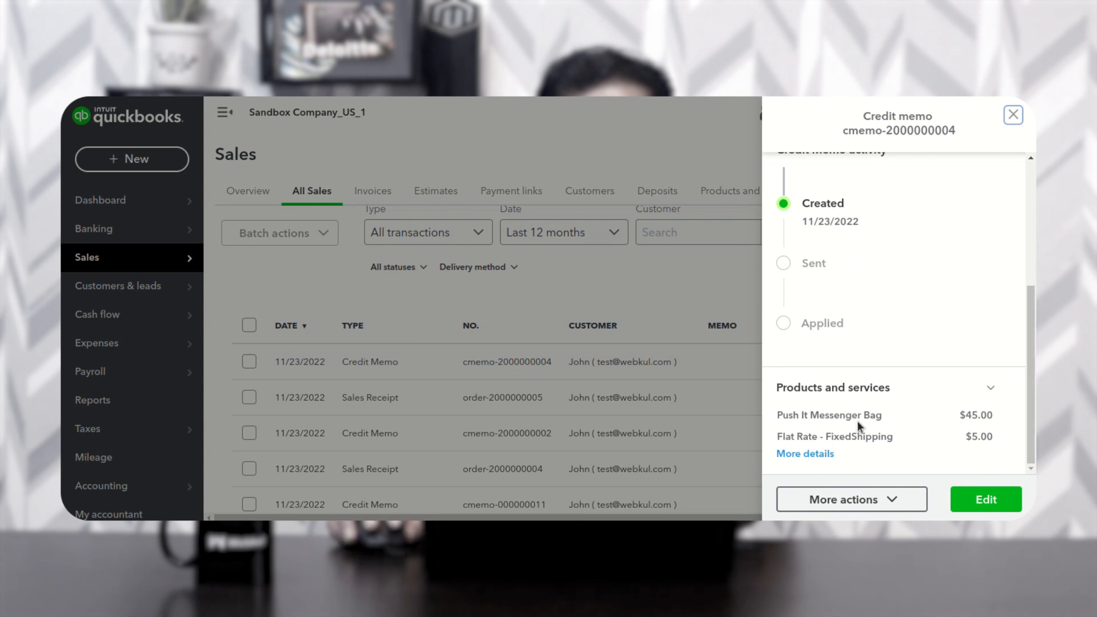
- Open the full credit memo form and confirm its $50.00 total credit
left_click(978, 501)
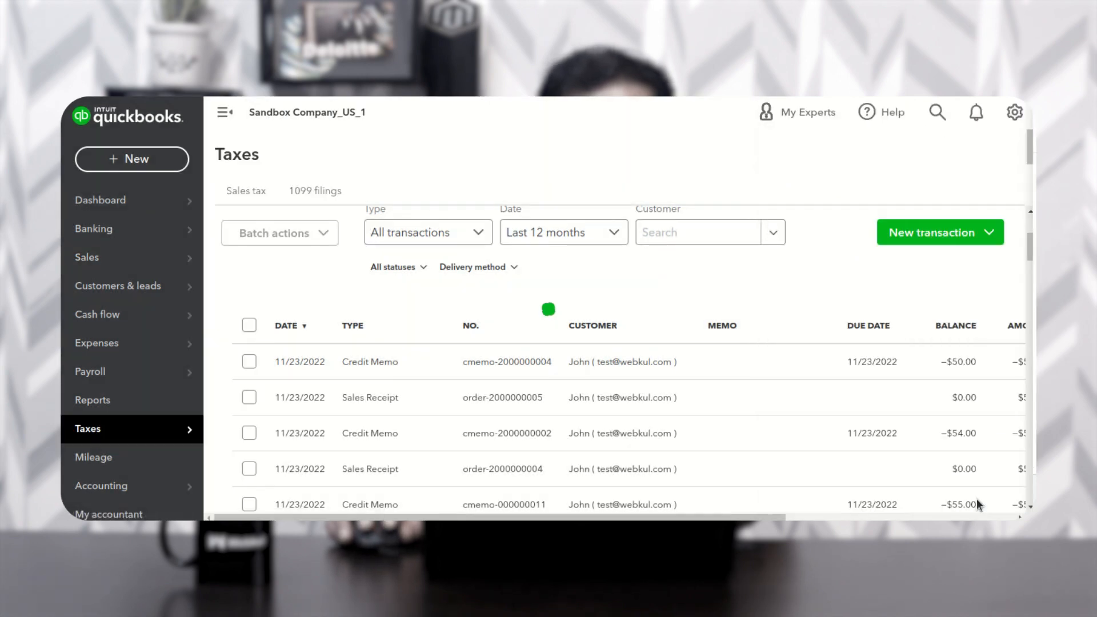
scroll(585, 362, "down", 1)
scroll(586, 362, "down", 10)
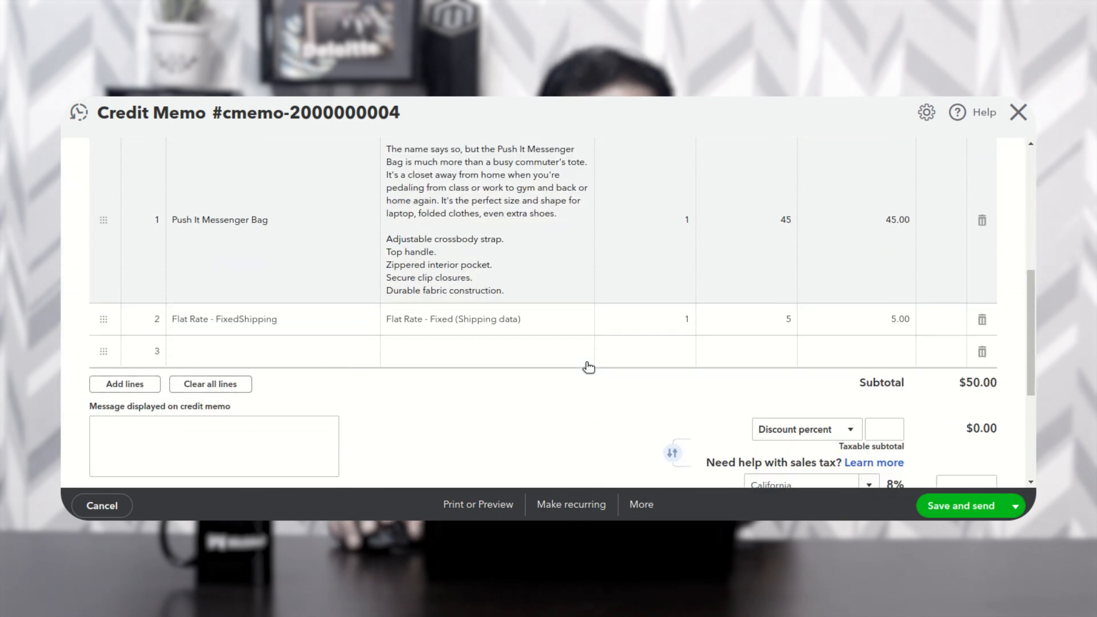
scroll(588, 367, "down", 1)
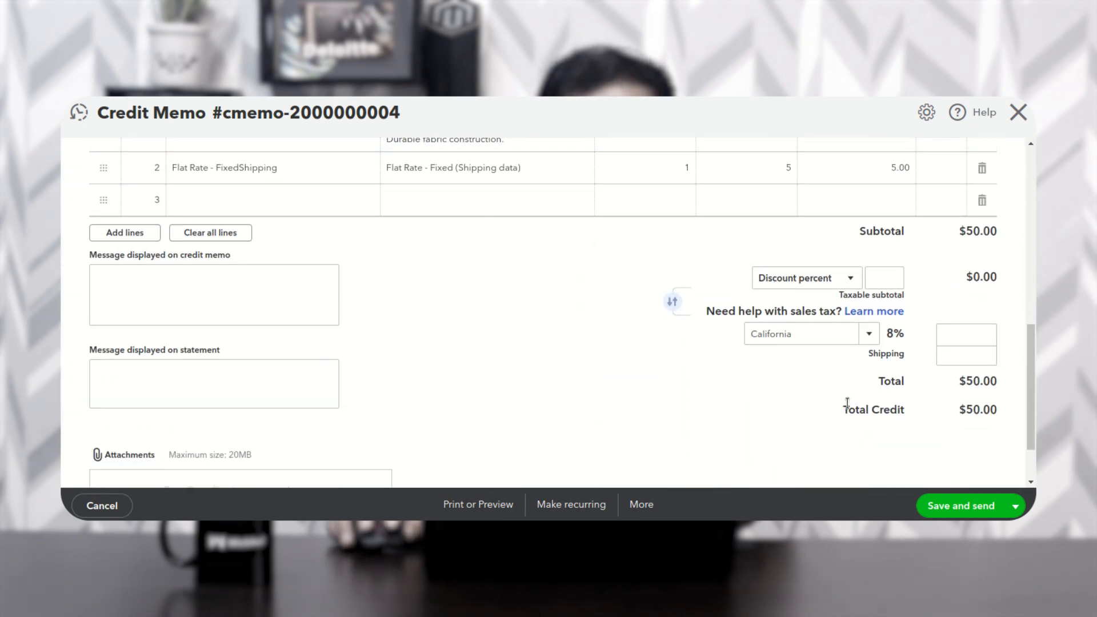
left_click_drag(964, 409, 1025, 182)
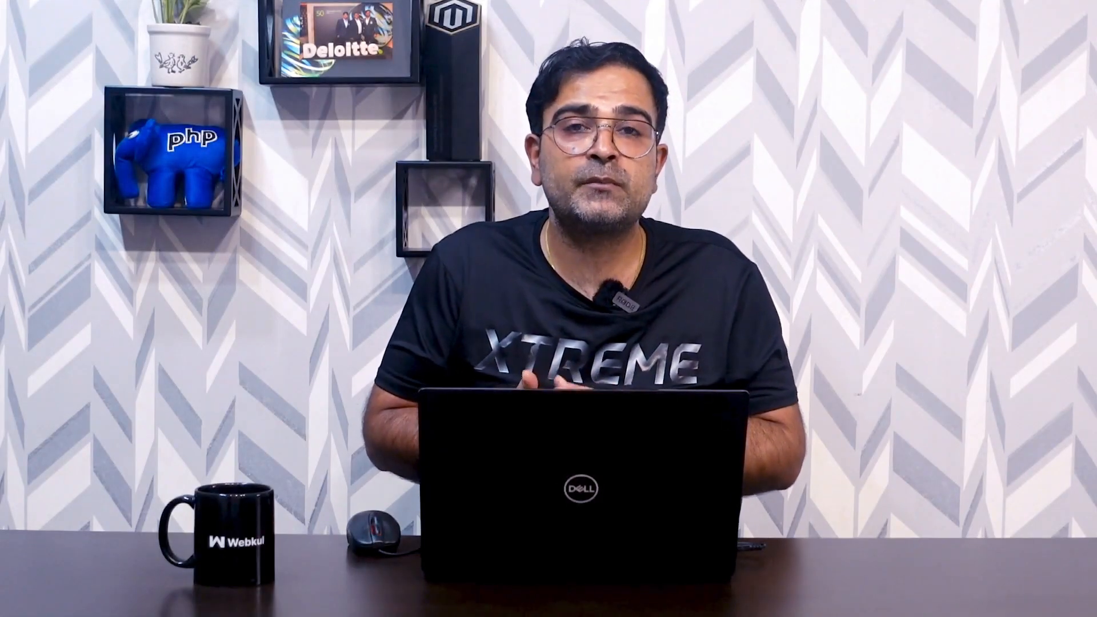